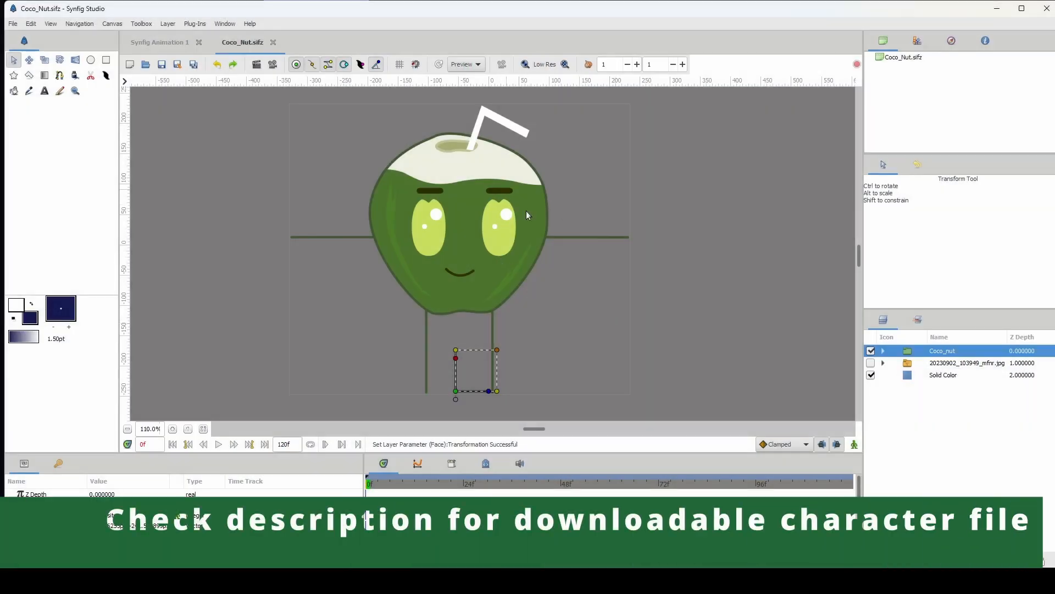
# Expand the Coco_nut group and its Body subgroup in the layer list
pyautogui.click(883, 351)
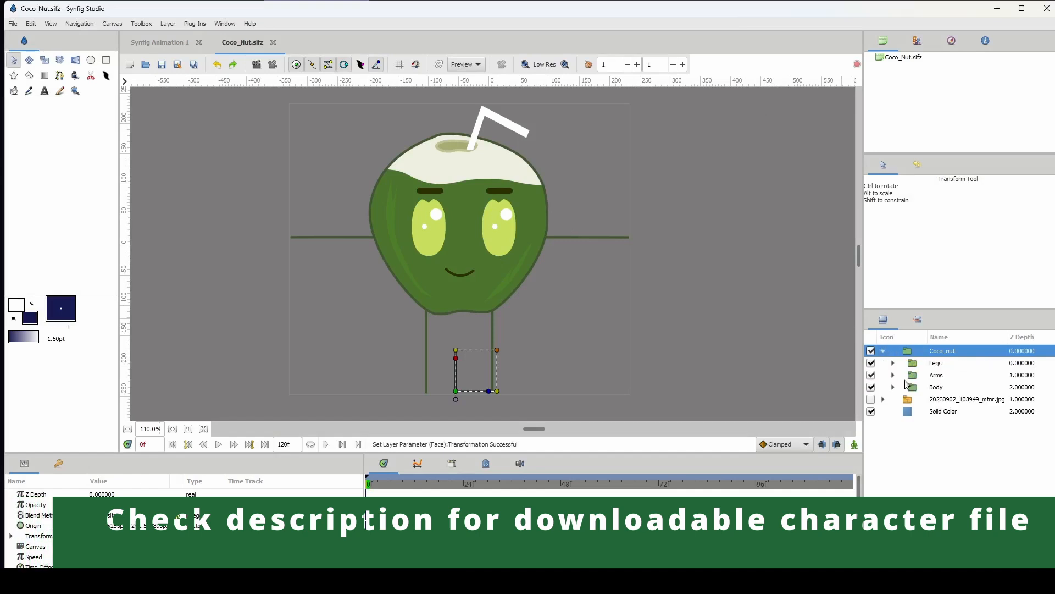
pyautogui.click(913, 387)
pyautogui.click(893, 387)
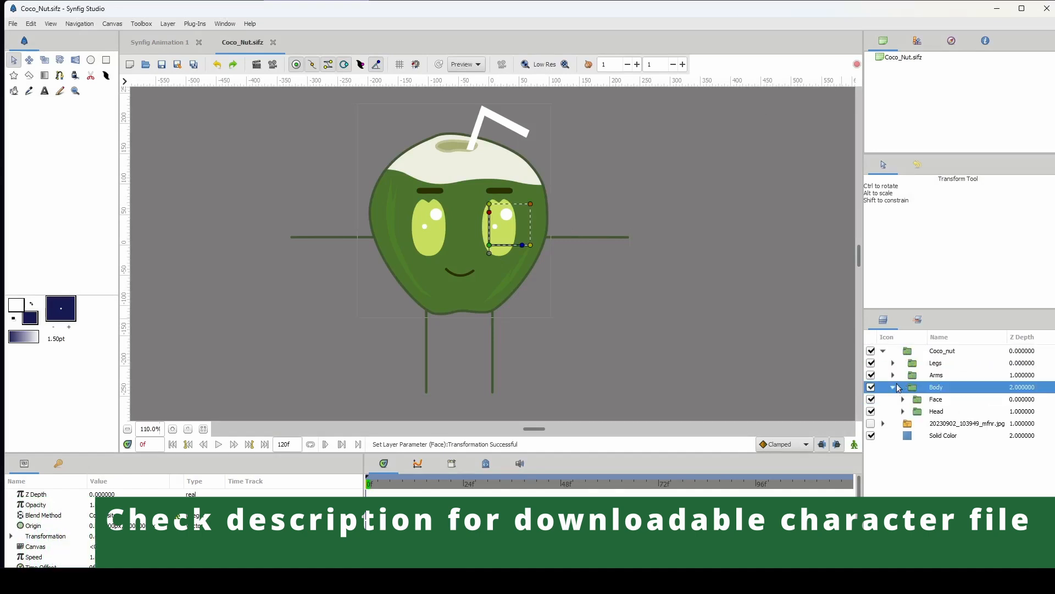
# Try moving the Face group slightly upward on the head, and undo the move
pyautogui.click(920, 402)
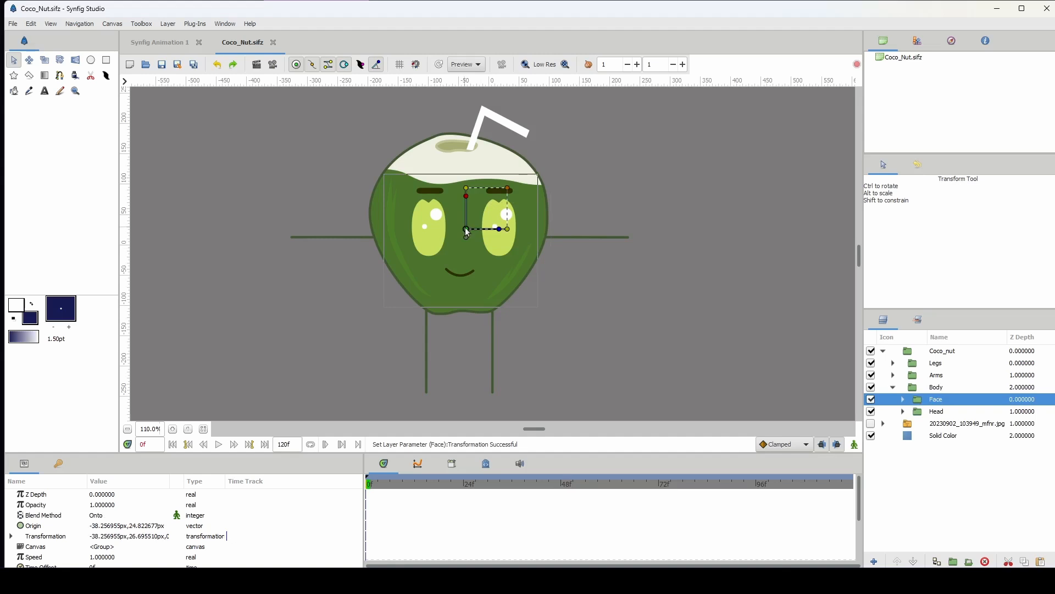
pyautogui.moveTo(467, 229); pyautogui.dragTo(470, 213)
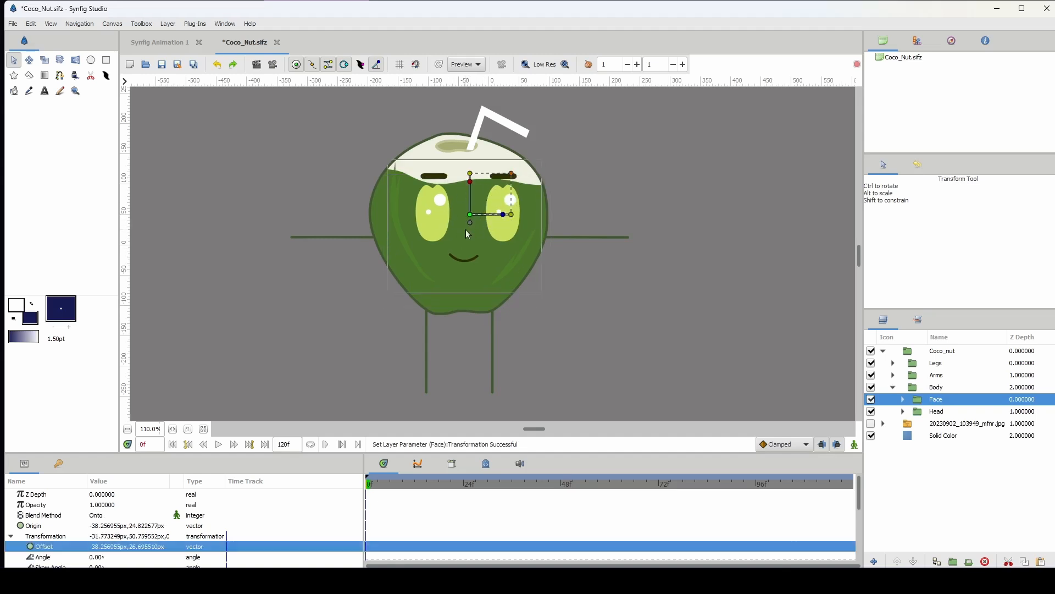
pyautogui.click(217, 64)
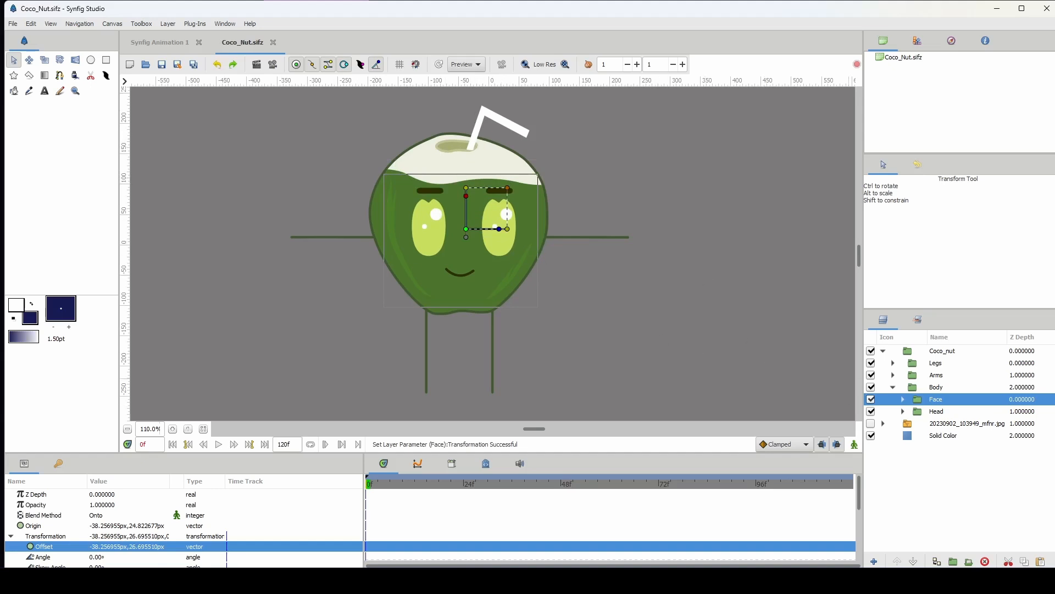
# Cut the hole layer and both Region layers from the Head group and paste them at the start of the Face group
pyautogui.click(903, 411)
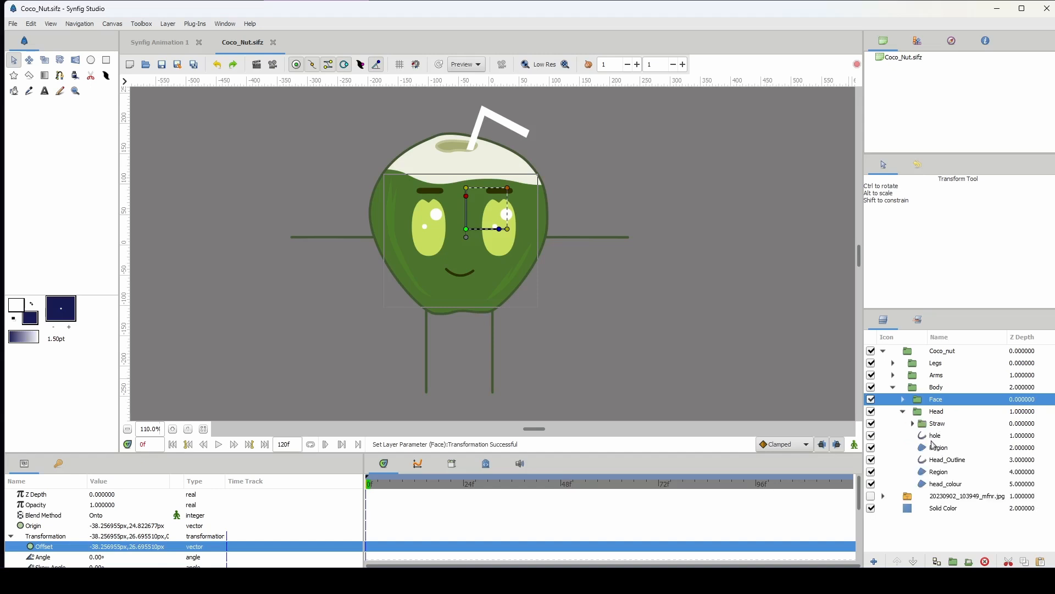
pyautogui.click(936, 436)
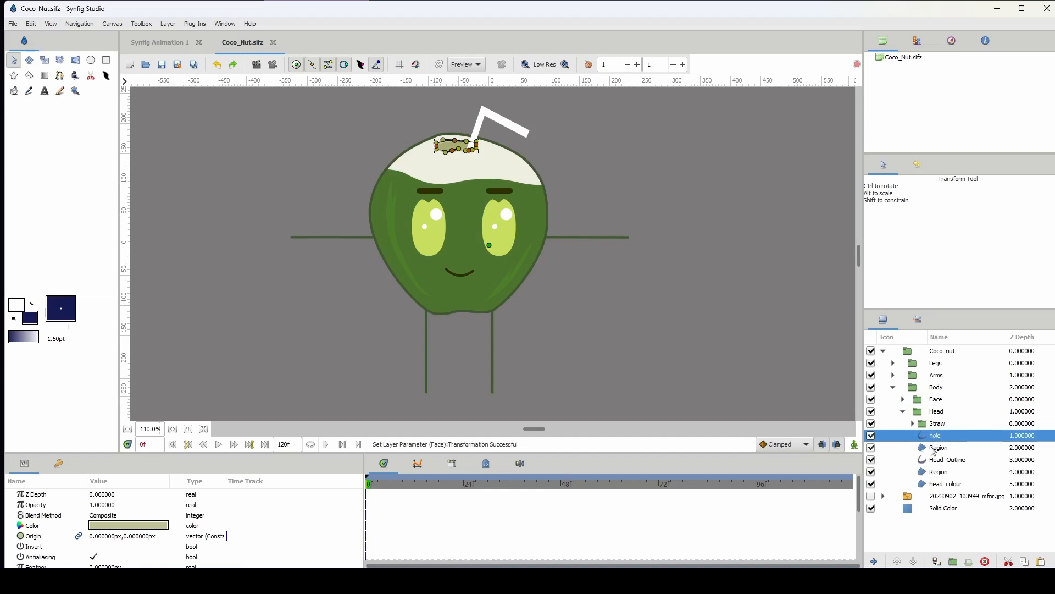
pyautogui.keyDown('ctrl'); pyautogui.click(932, 448); pyautogui.keyUp('ctrl')
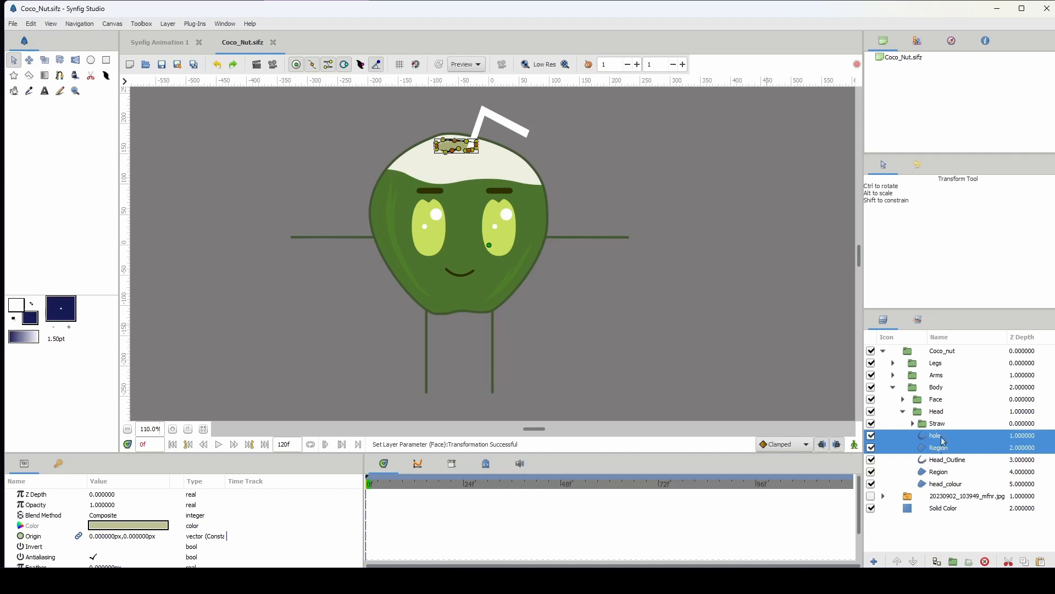
pyautogui.keyDown('ctrl'); pyautogui.click(939, 473); pyautogui.keyUp('ctrl')
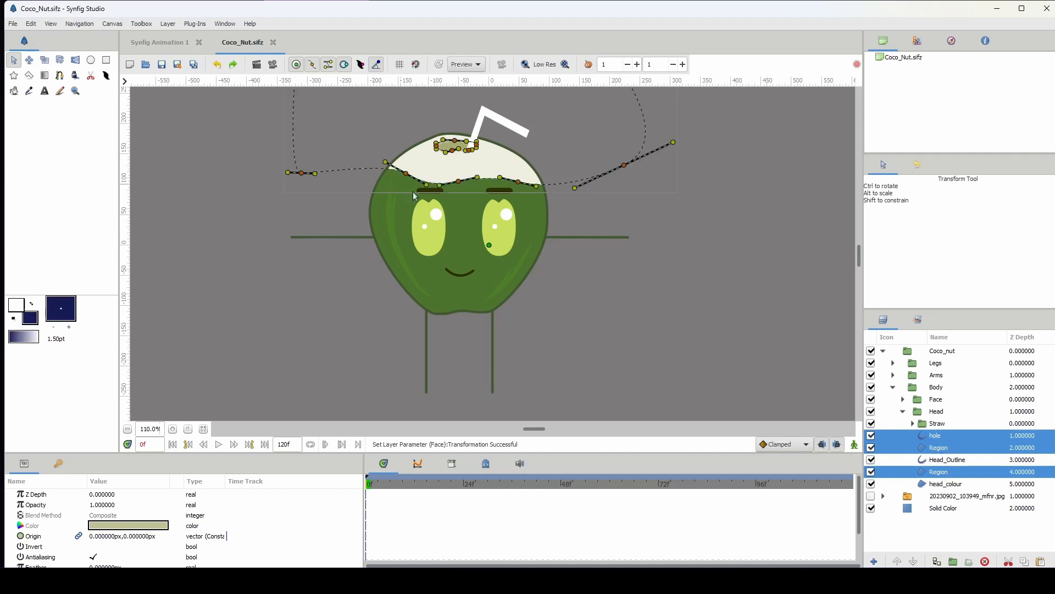
pyautogui.moveTo(382, 166); pyautogui.dragTo(394, 250)
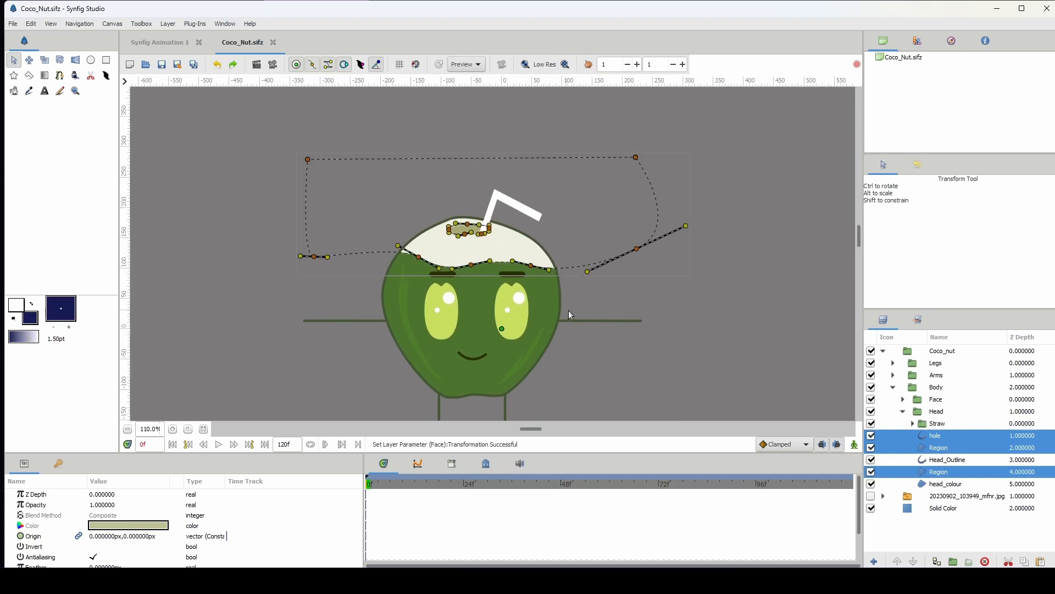
pyautogui.moveTo(569, 310); pyautogui.dragTo(533, 255)
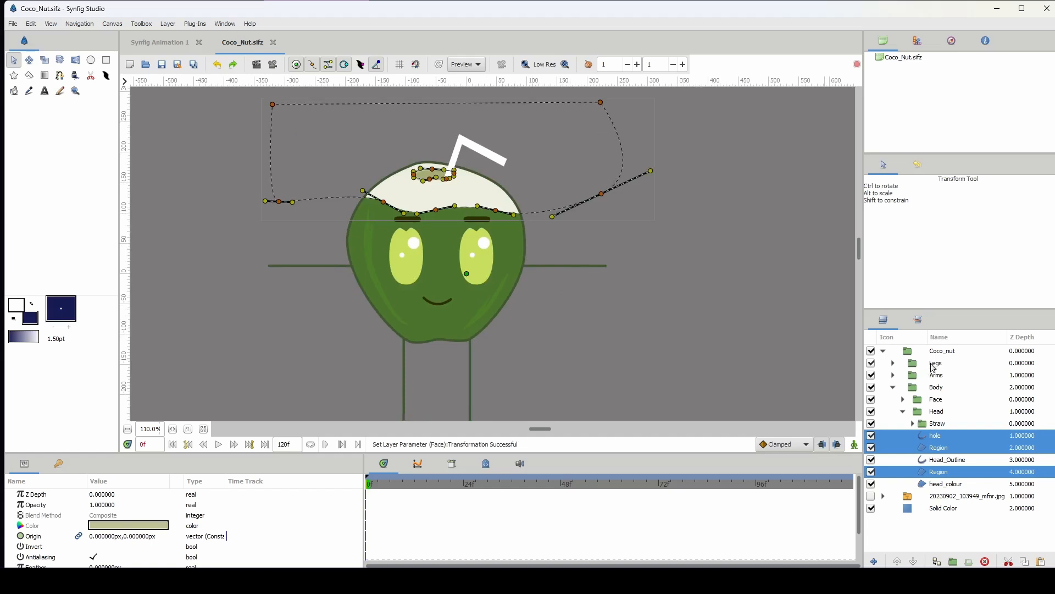
pyautogui.press('Delete')
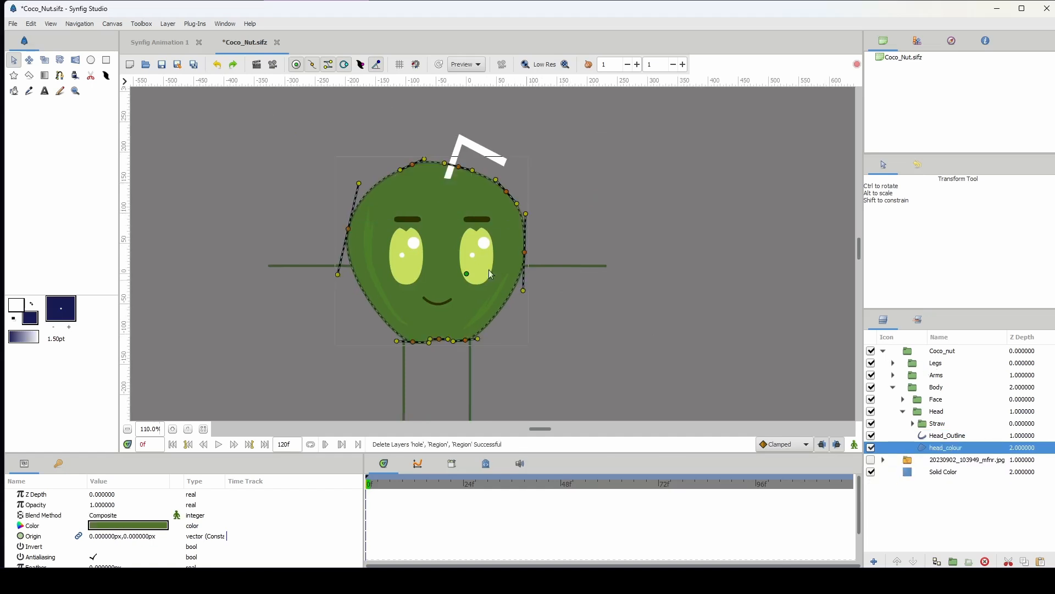
pyautogui.click(903, 400)
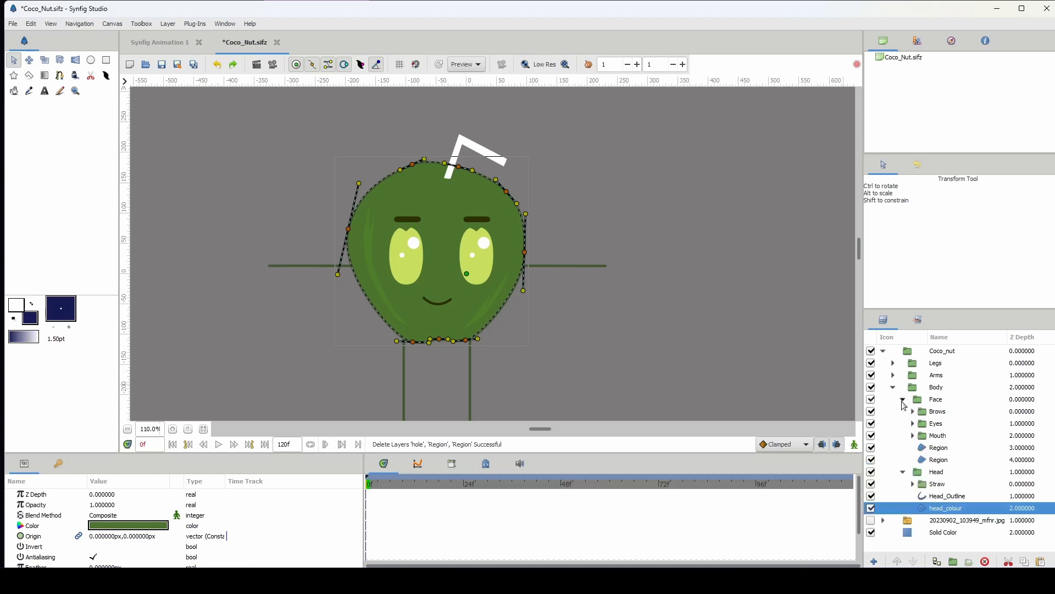
pyautogui.click(941, 412)
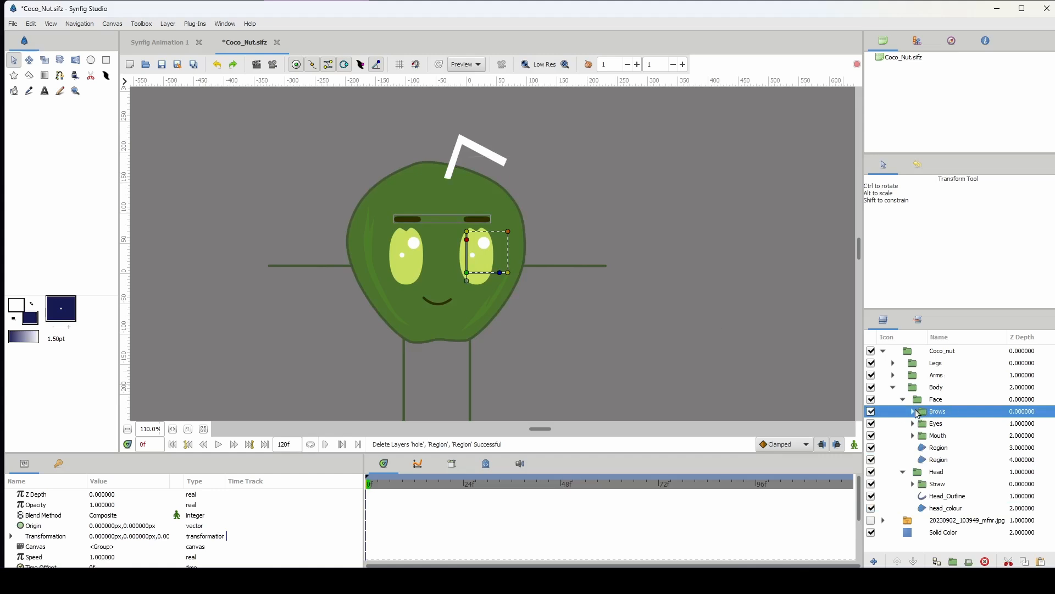
pyautogui.hotkey('ctrl', 'v')
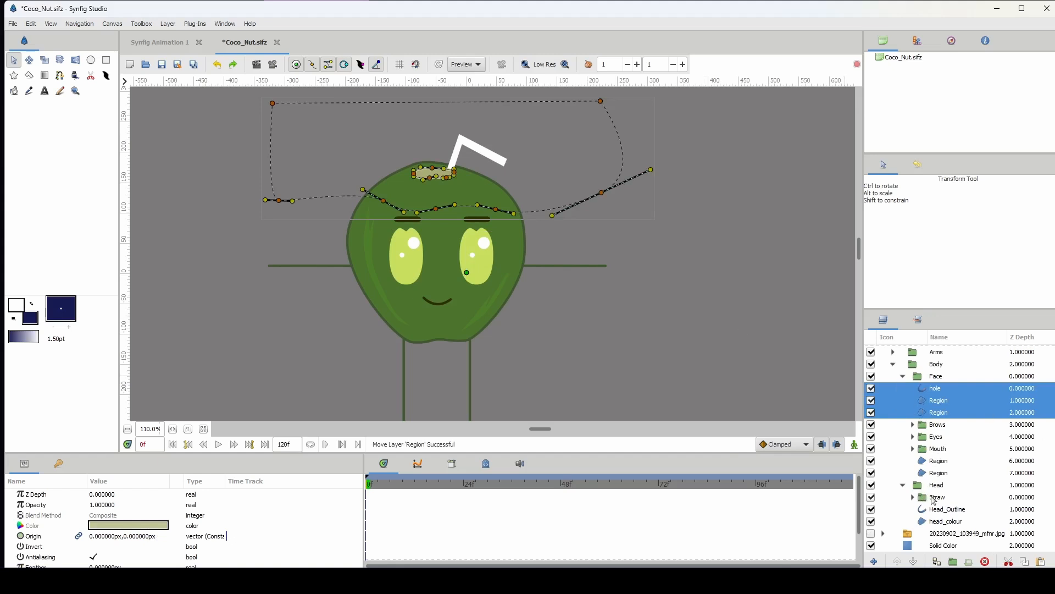
pyautogui.click(903, 485)
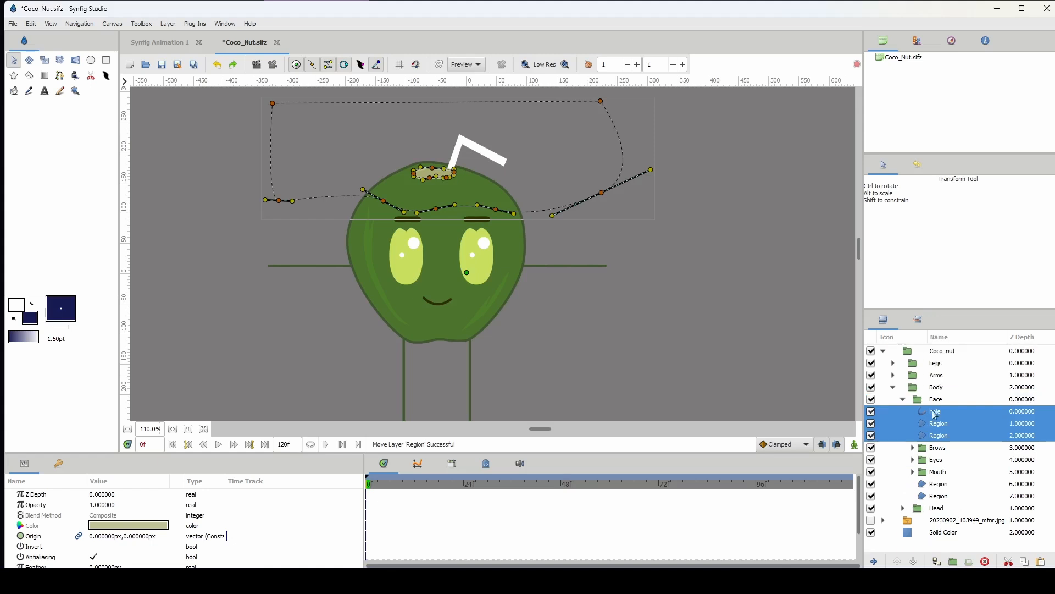
# Rename the Region layer directly below the hole layer in the Face group as hole_colour
pyautogui.click(960, 424)
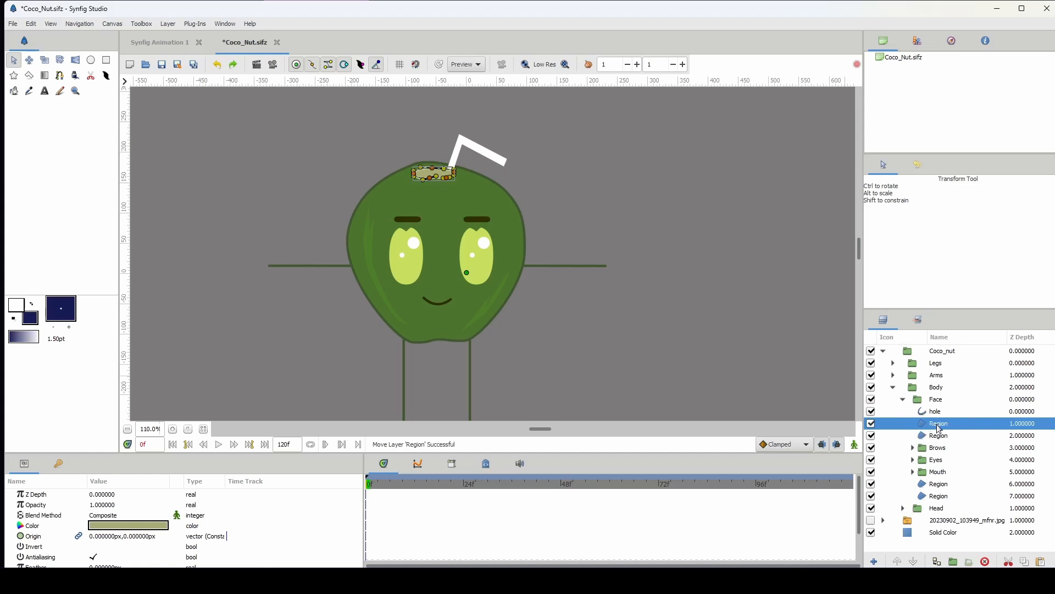
pyautogui.doubleClick(937, 424)
pyautogui.write('h')
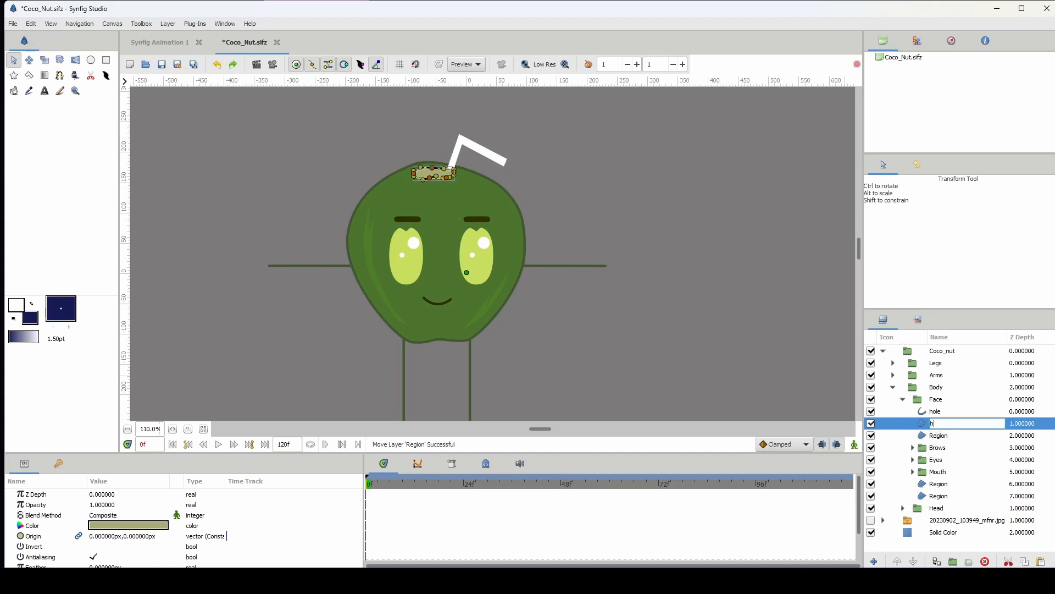
pyautogui.write('ole_colour')
pyautogui.press('Return')
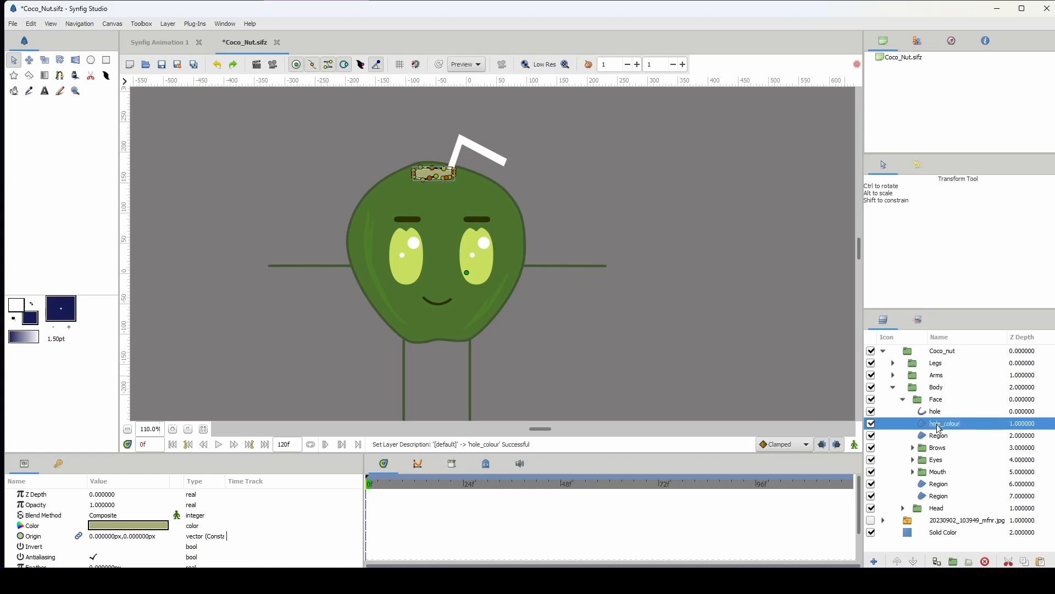
# Rename the Region layer directly below hole_colour as top_head
pyautogui.click(937, 437)
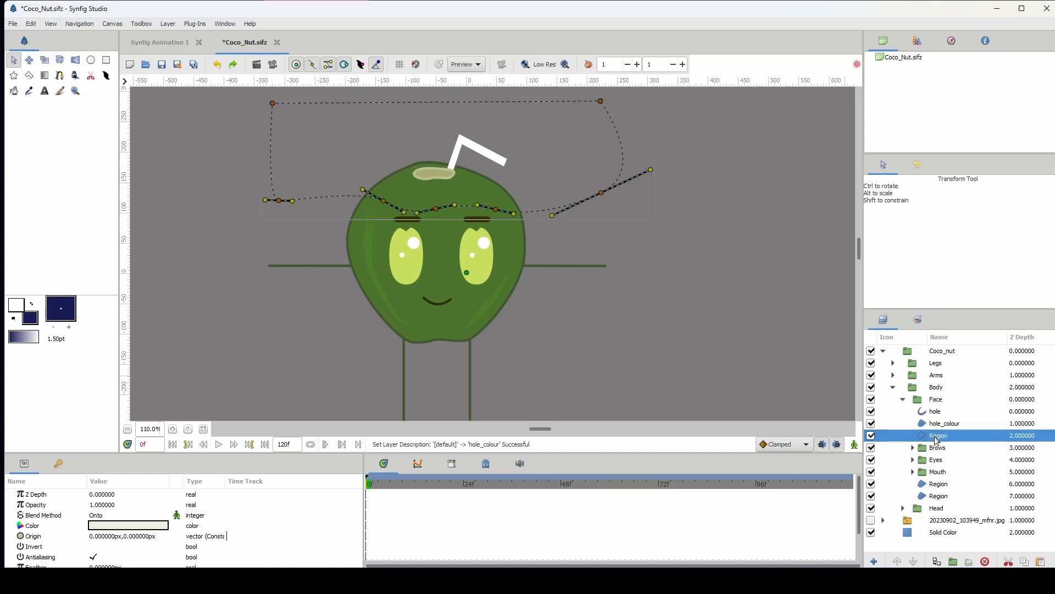
pyautogui.click(945, 437)
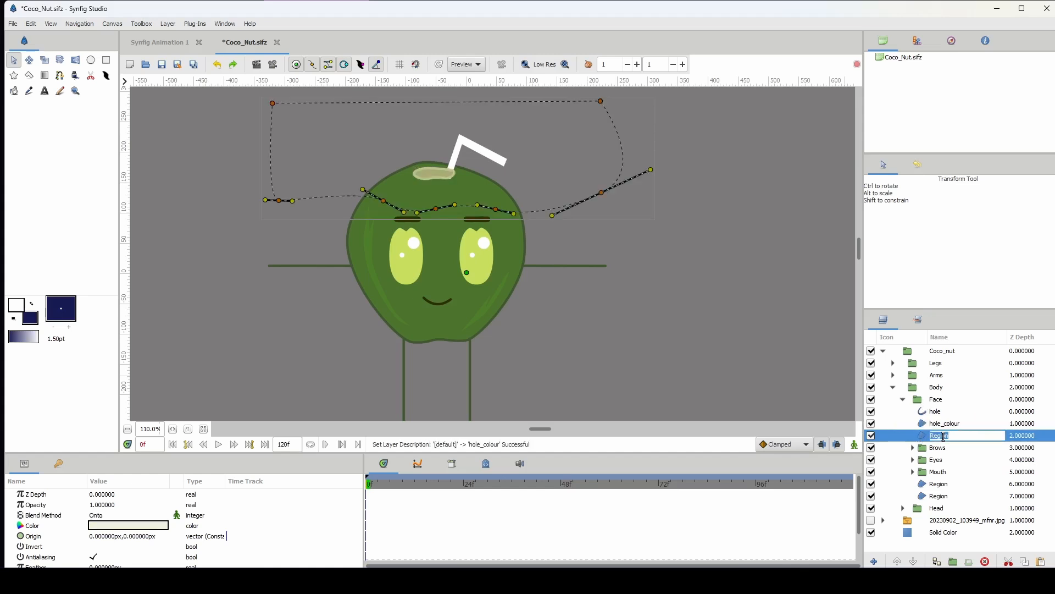
pyautogui.write('top_head')
pyautogui.press('Return')
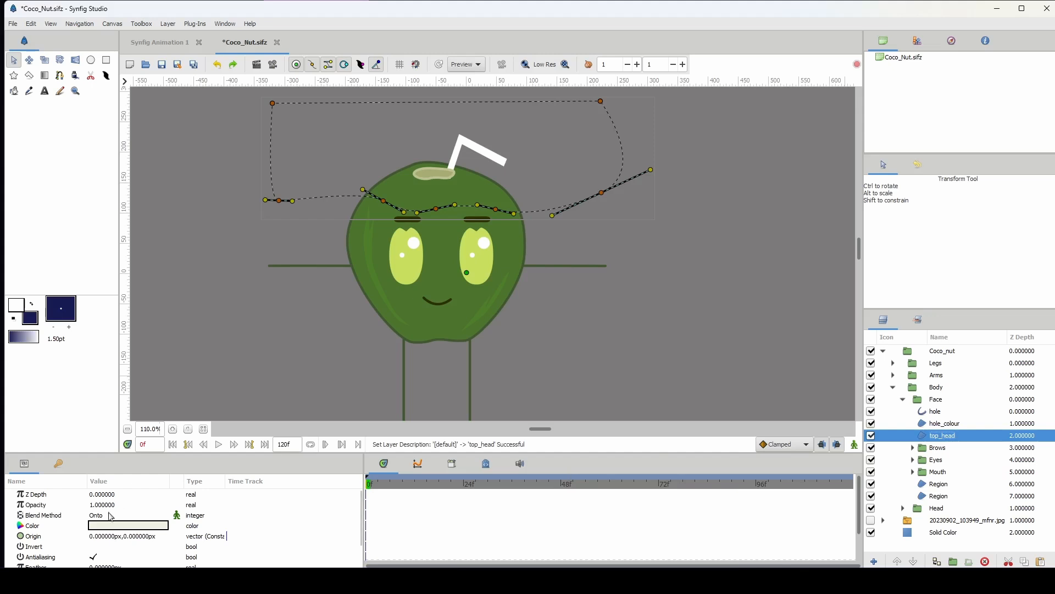
# Set the top_head layer's blend method to Composite
pyautogui.click(55, 515)
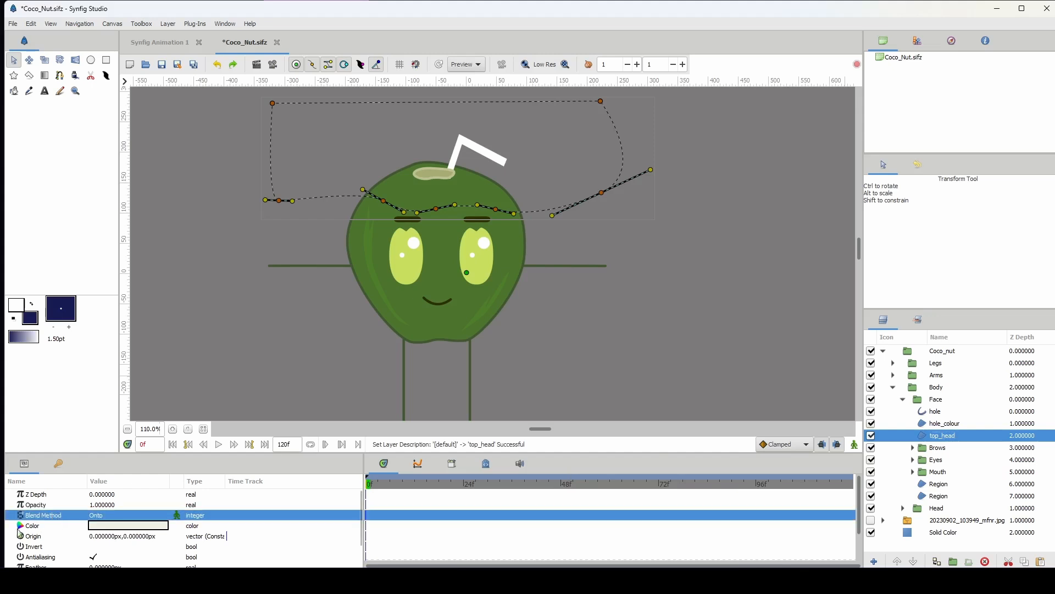
pyautogui.click(97, 515)
pyautogui.click(110, 212)
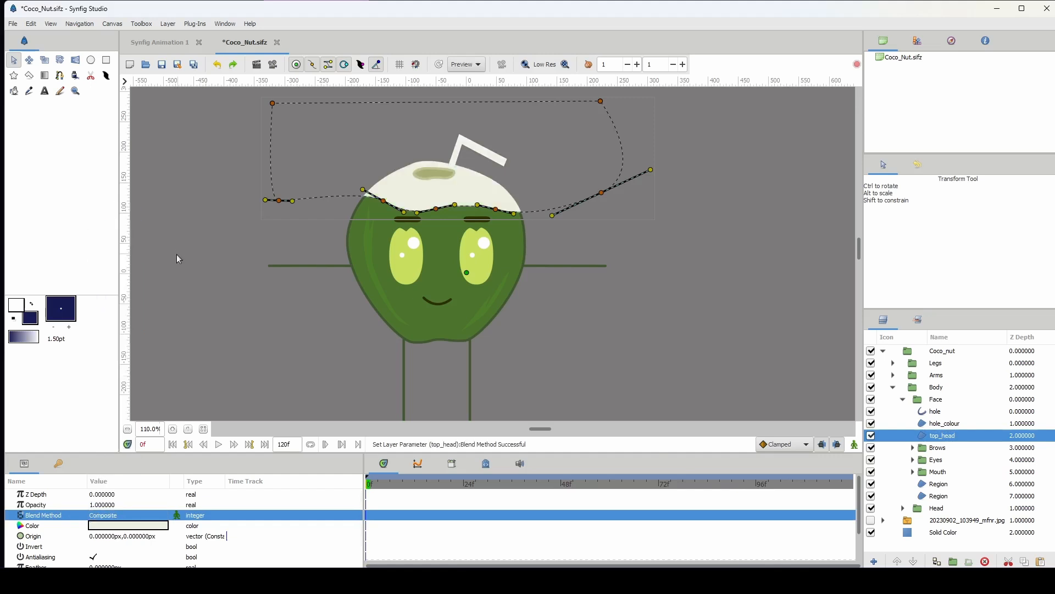
pyautogui.click(932, 401)
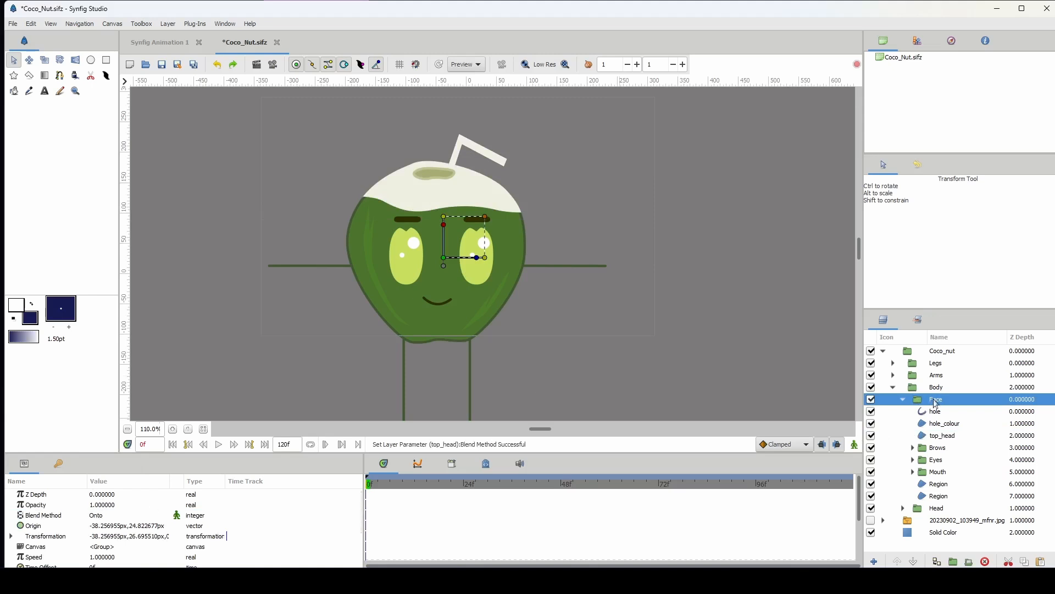
pyautogui.click(946, 426)
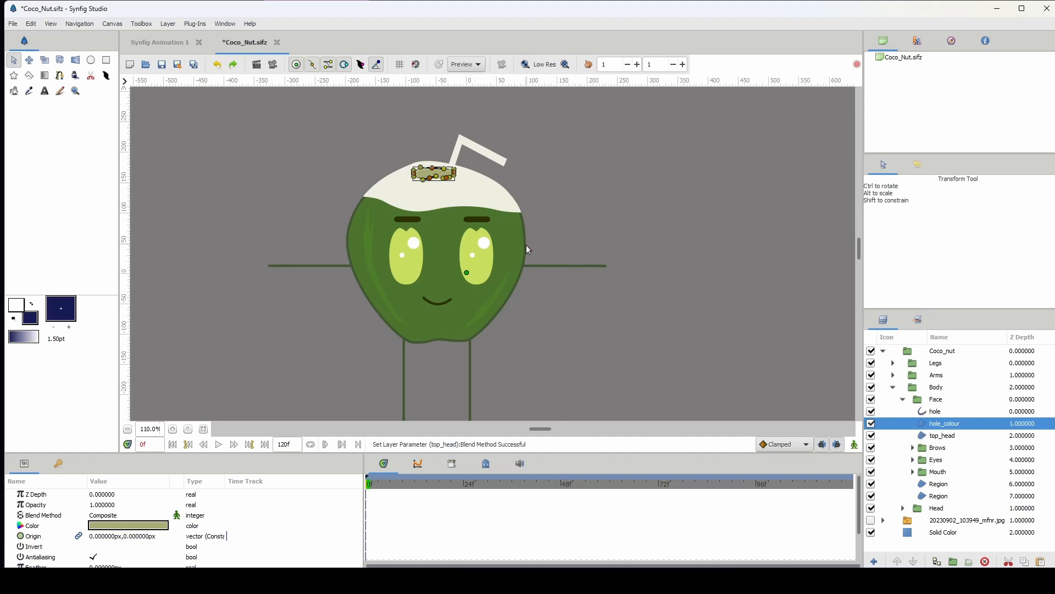
pyautogui.scroll(1, 526, 245)
pyautogui.scroll(1, 578, 289)
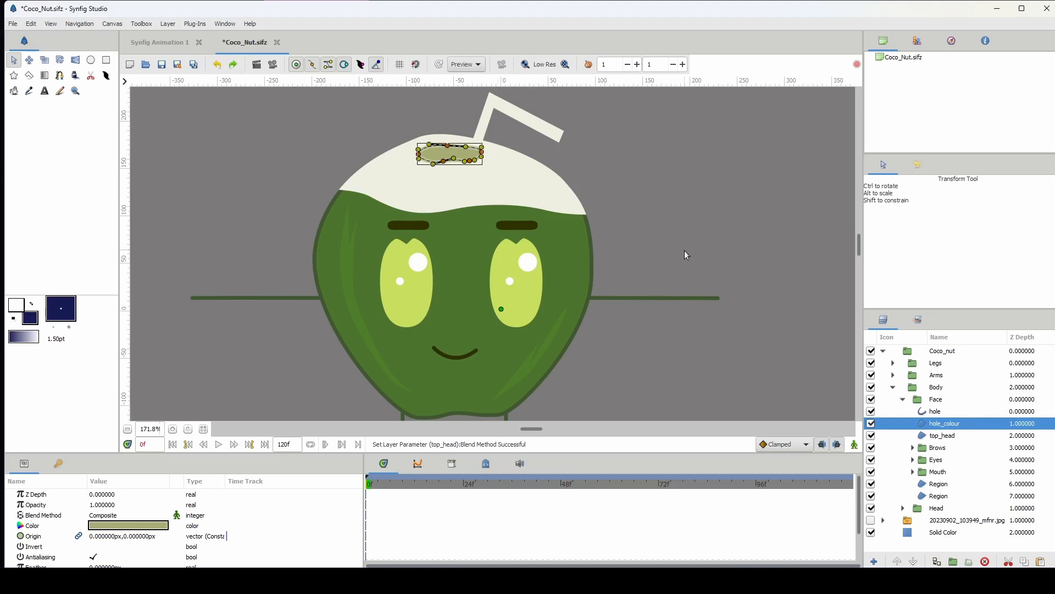
pyautogui.scroll(-1, 708, 296)
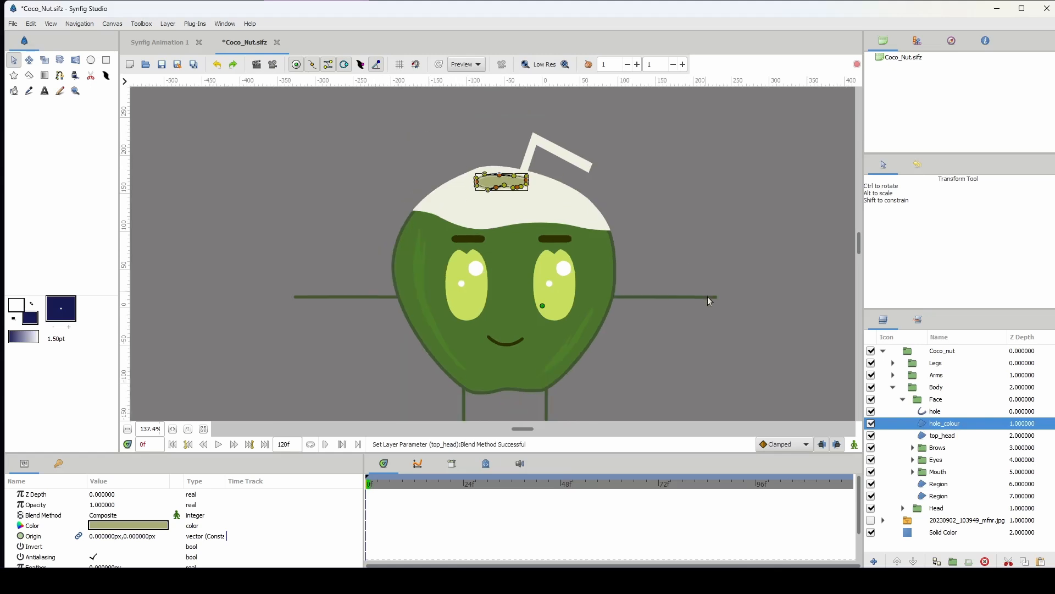
# Cut the Head_Outline layer from the Head group and paste it directly above the Face group inside Body
pyautogui.click(903, 509)
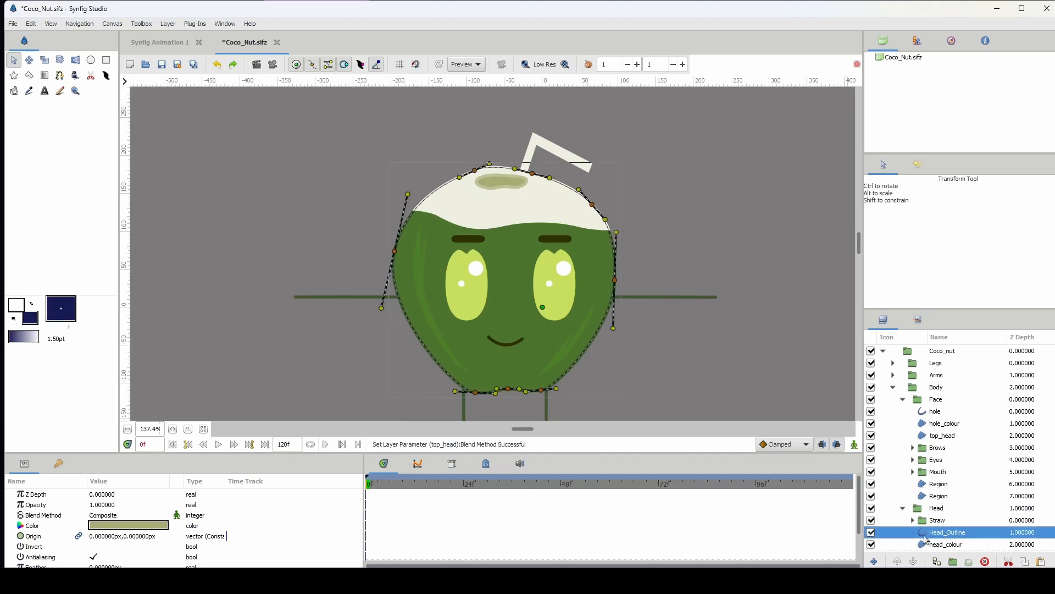
pyautogui.click(949, 532)
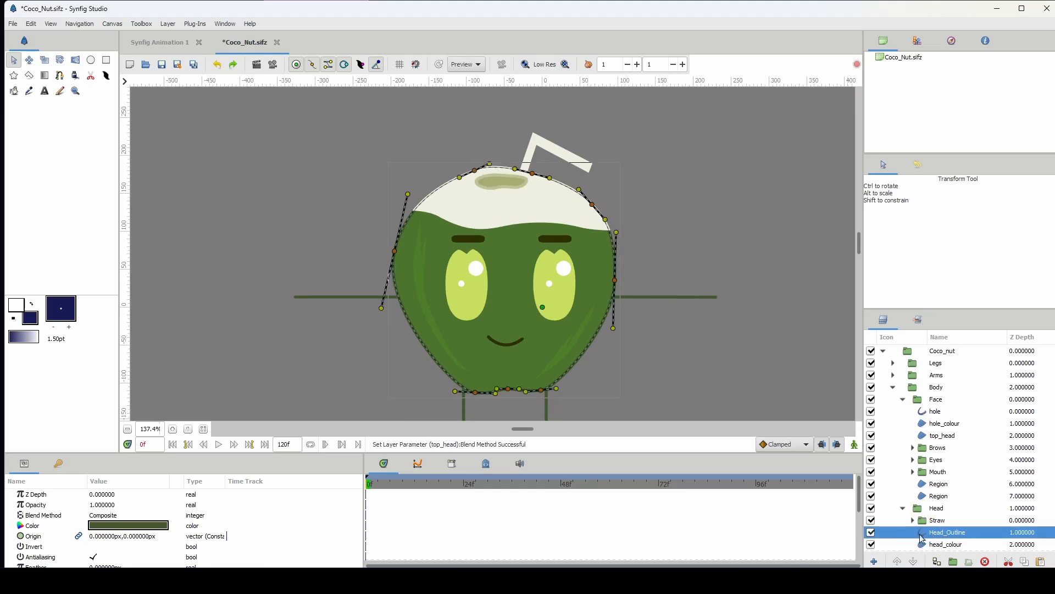
pyautogui.press('Delete')
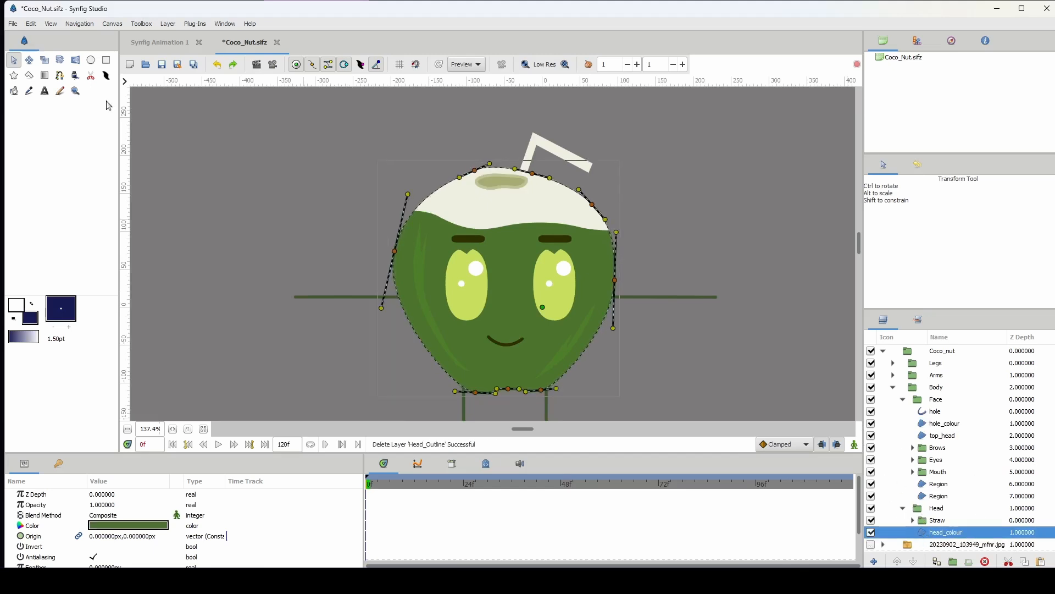
pyautogui.click(32, 24)
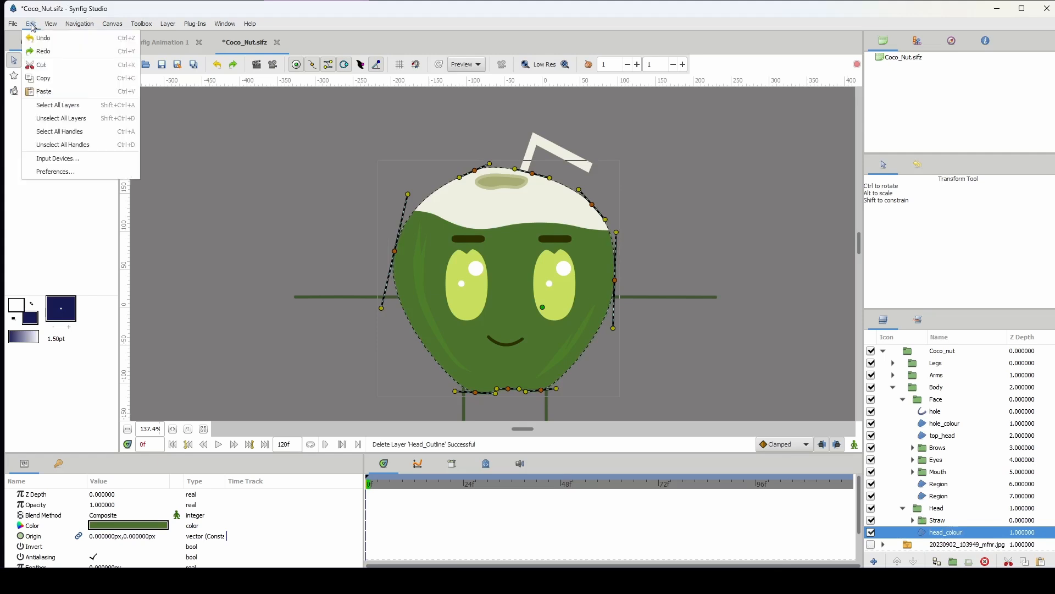
pyautogui.click(932, 404)
pyautogui.click(930, 403)
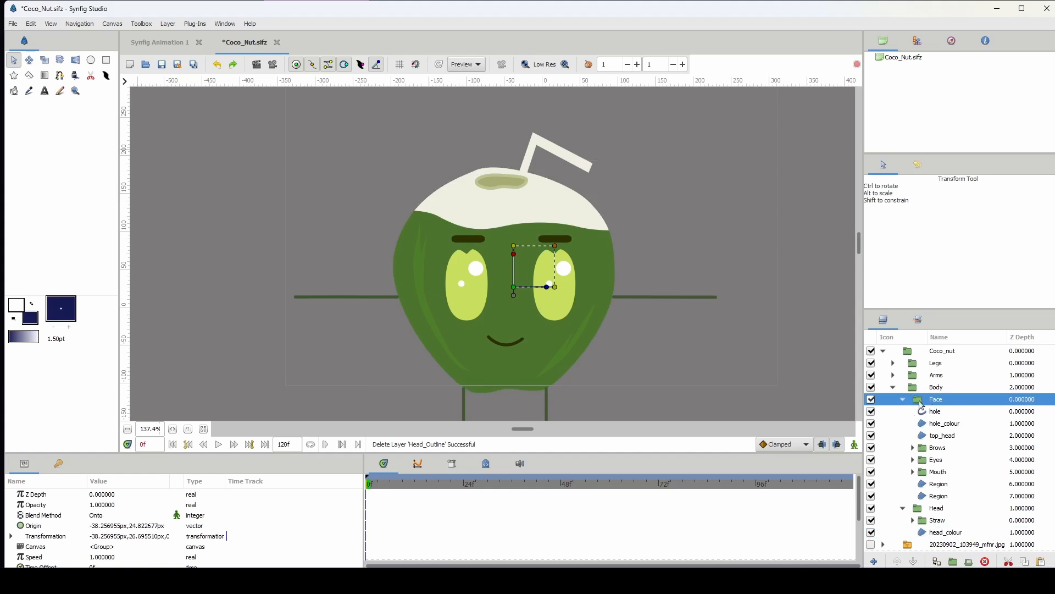
pyautogui.hotkey('ctrl', 'v')
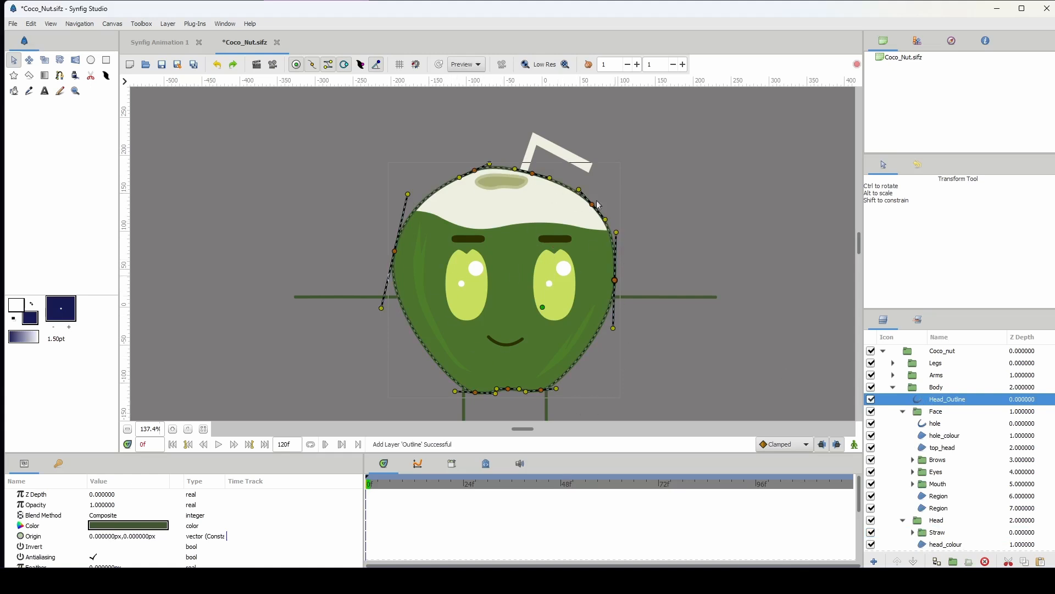
pyautogui.click(945, 435)
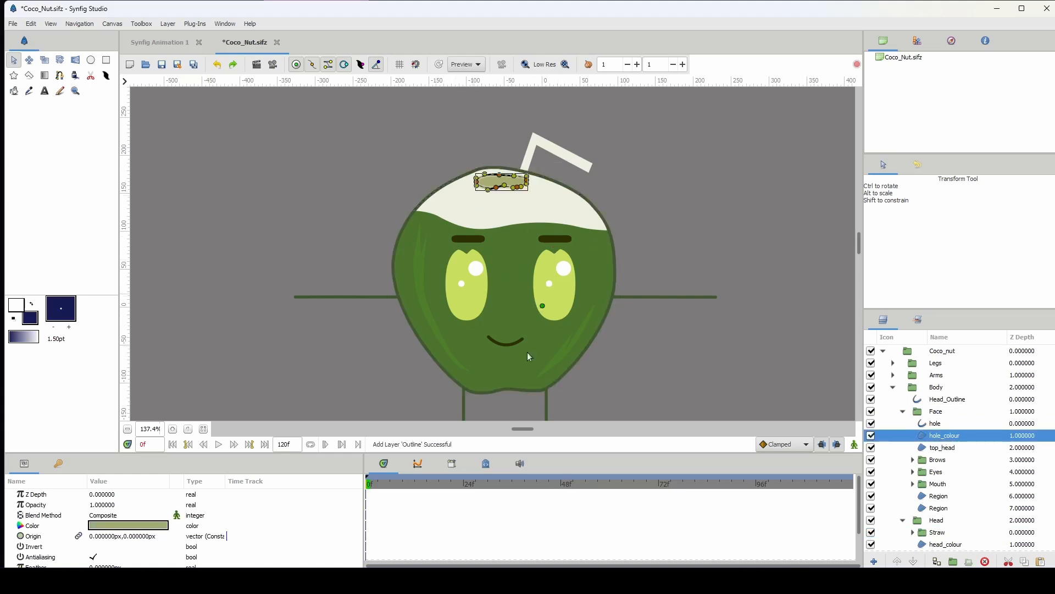
# Cut the Straw group from the Head group and paste it directly above the Head_Outline layer inside Body
pyautogui.click(916, 533)
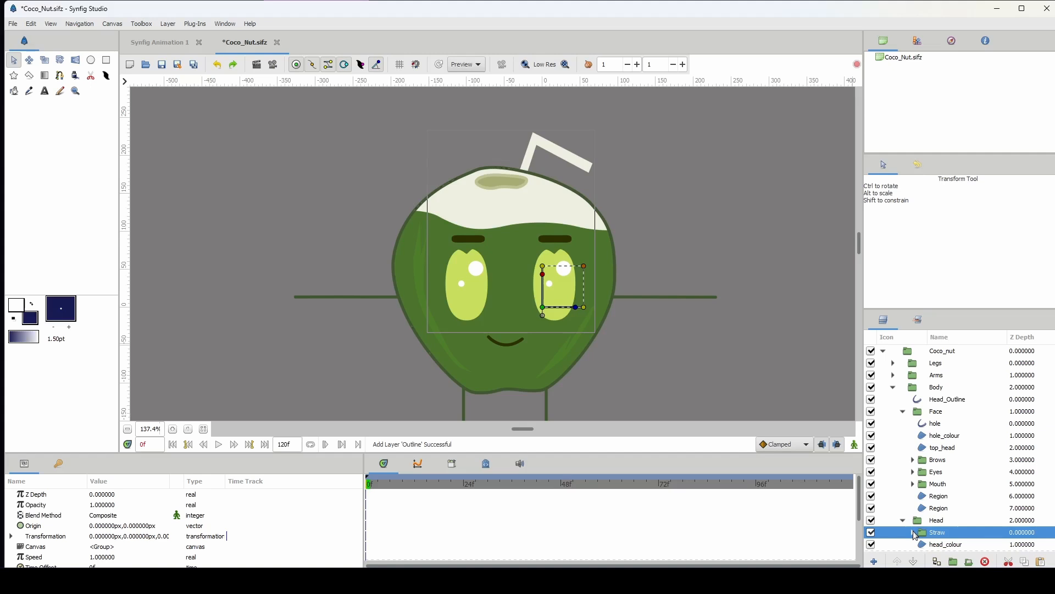
pyautogui.press('Delete')
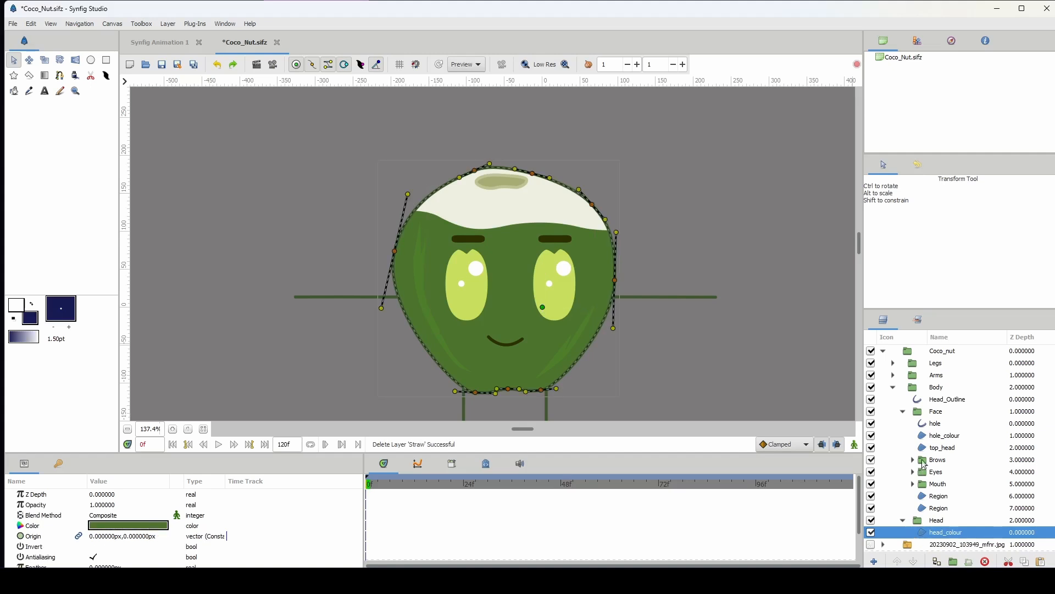
pyautogui.click(933, 400)
pyautogui.hotkey('ctrl', 'v')
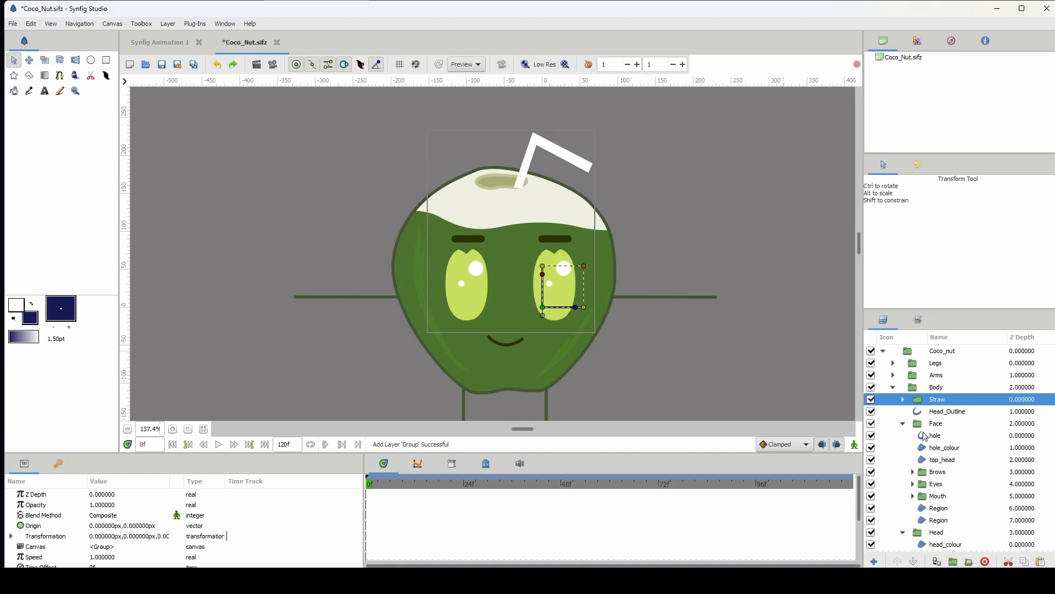
# Move the Straw group's origin, together with its transform handles, onto the lower end of the straw at the hole
pyautogui.scroll(5, 515, 169)
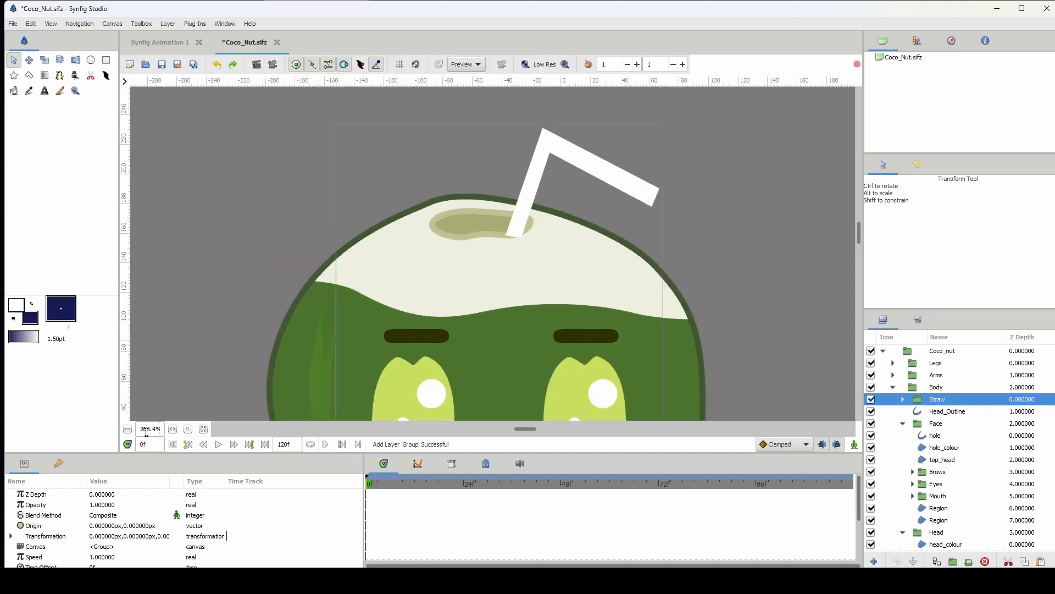
pyautogui.scroll(-7, 147, 428)
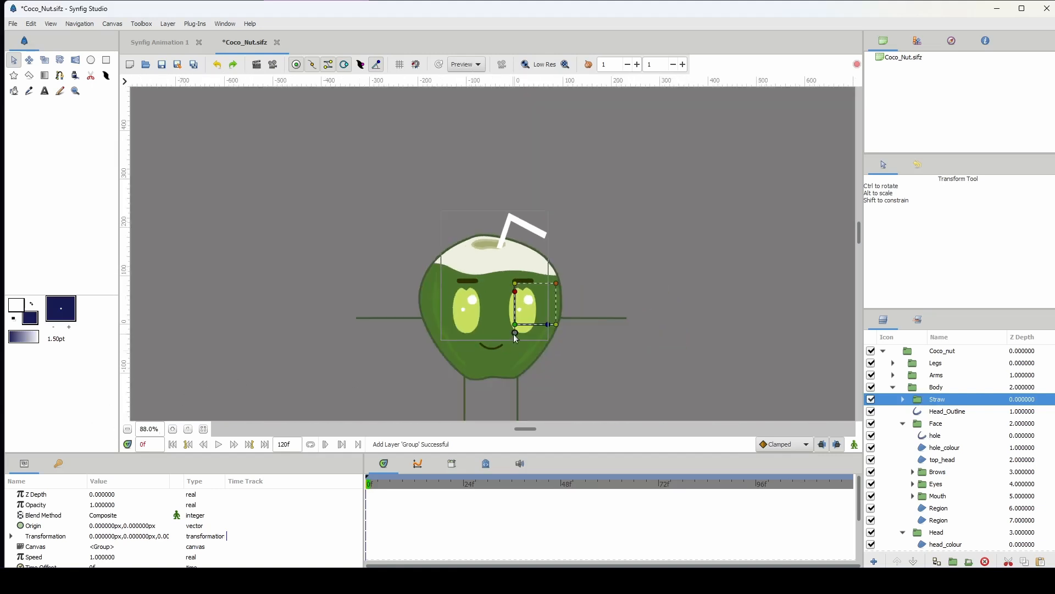
pyautogui.moveTo(515, 334); pyautogui.dragTo(501, 254)
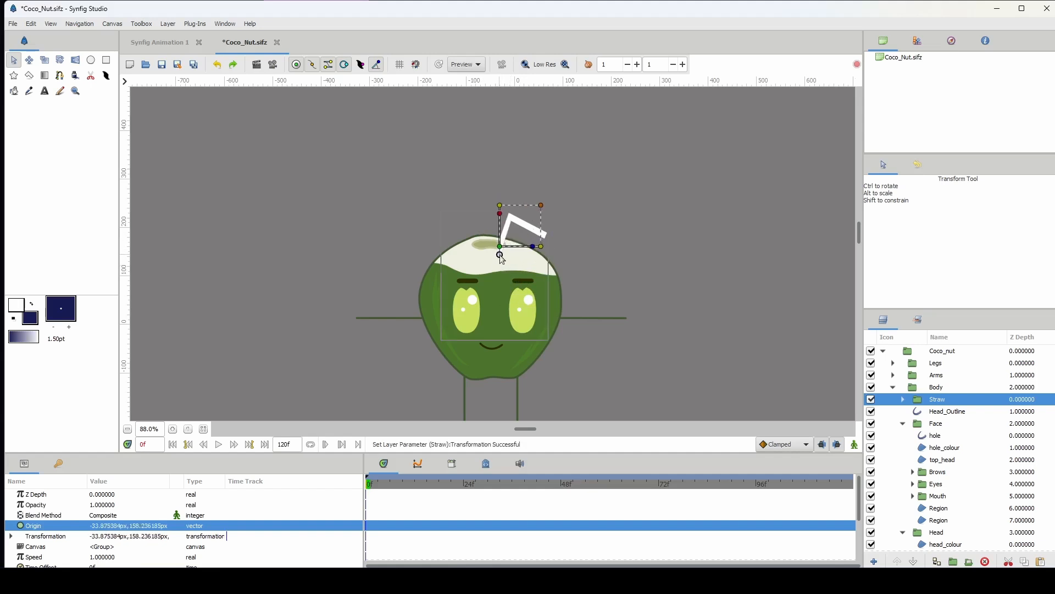
pyautogui.scroll(7, 501, 254)
pyautogui.scroll(1, 563, 281)
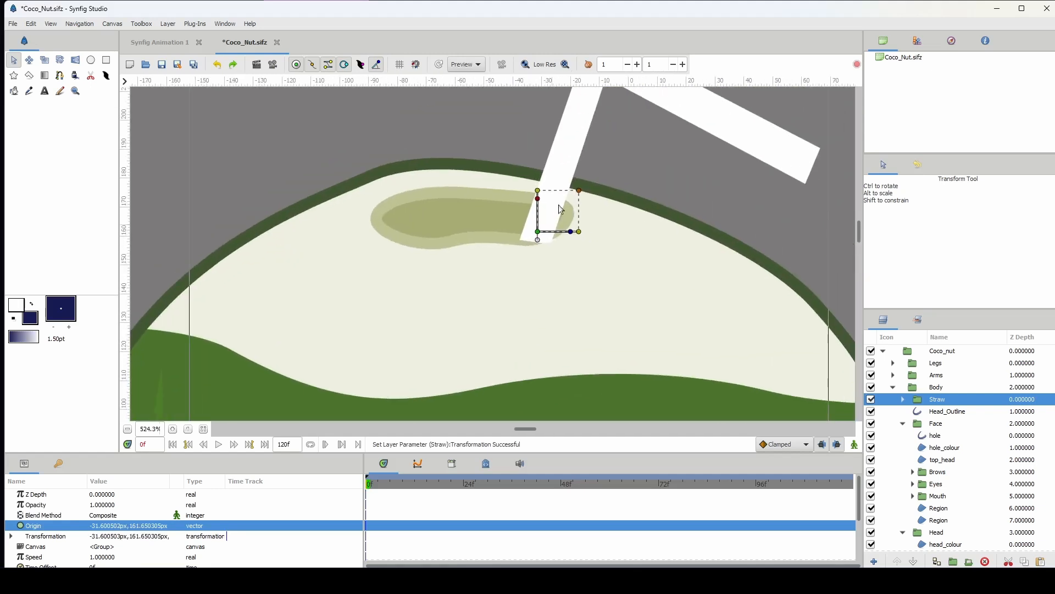
# Shift the Straw group slightly left and up so its lower end sits inside the hole, offset about -35.2, 164.0 px
pyautogui.click(537, 226)
pyautogui.moveTo(538, 226); pyautogui.dragTo(530, 229)
pyautogui.press('Left')
pyautogui.press('Left')
pyautogui.press('Left')
pyautogui.press('Left')
pyautogui.press('Left')
pyautogui.press('Left')
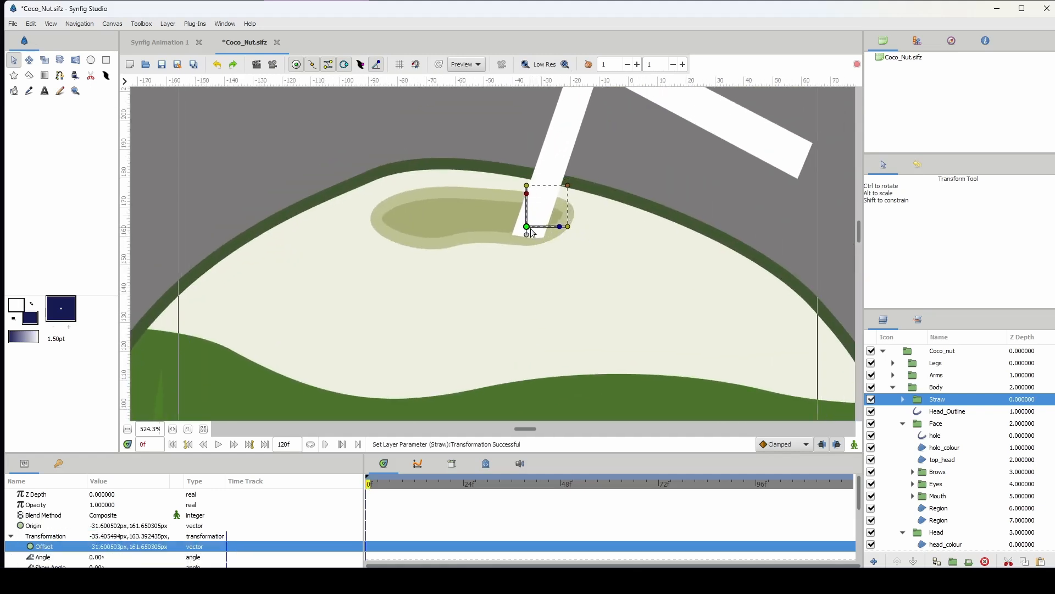
pyautogui.press('Up')
pyautogui.press('Up')
pyautogui.press('Up')
pyautogui.press('Up')
pyautogui.press('Right')
pyautogui.press('Down')
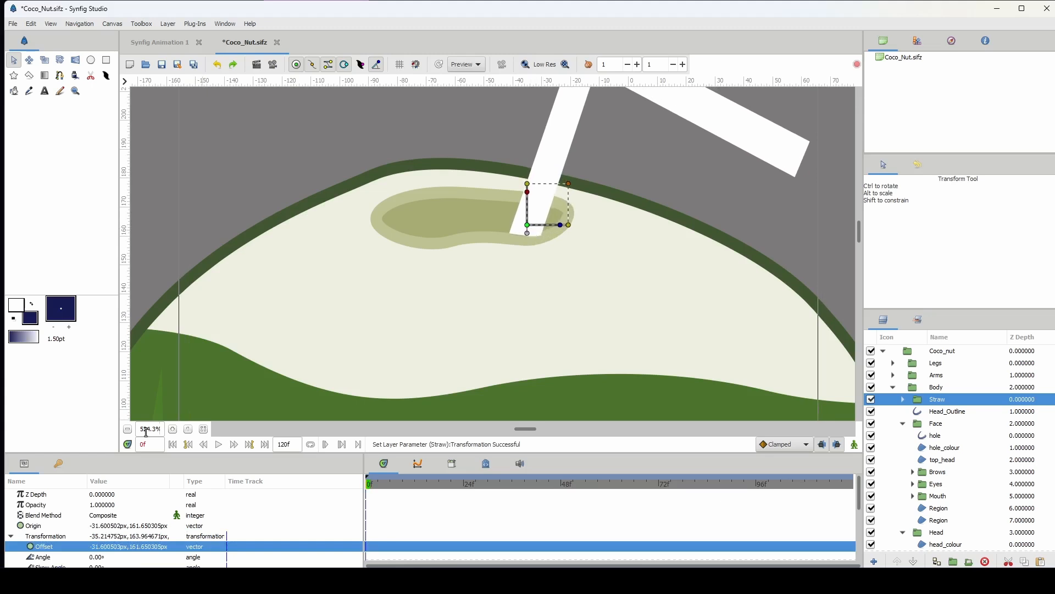
pyautogui.scroll(-6, 146, 431)
pyautogui.scroll(-3, 345, 240)
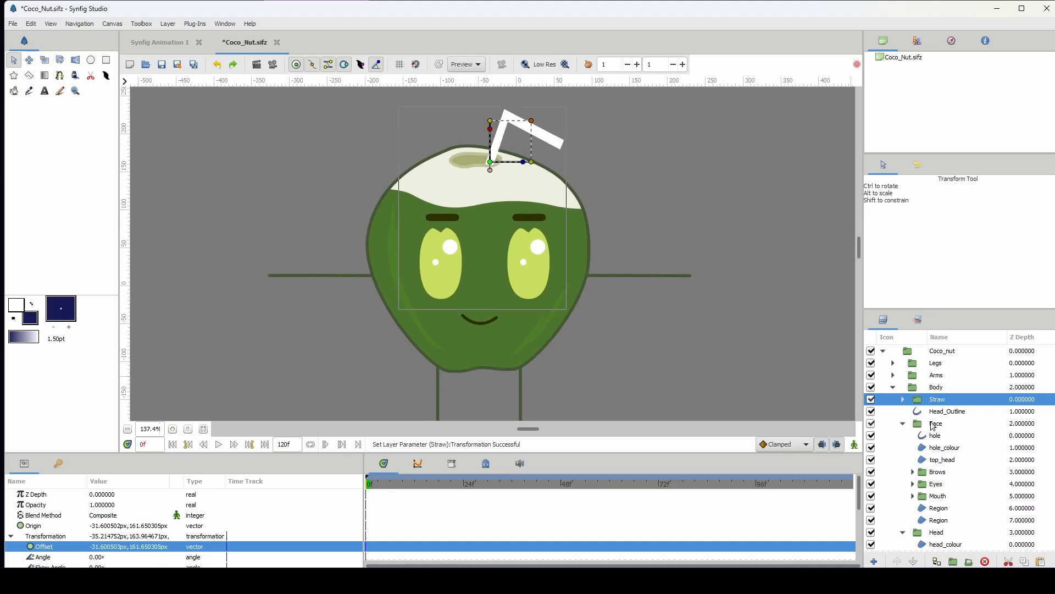
# Test moving the Face group in different directions within the head outline, and undo both moves
pyautogui.click(881, 420)
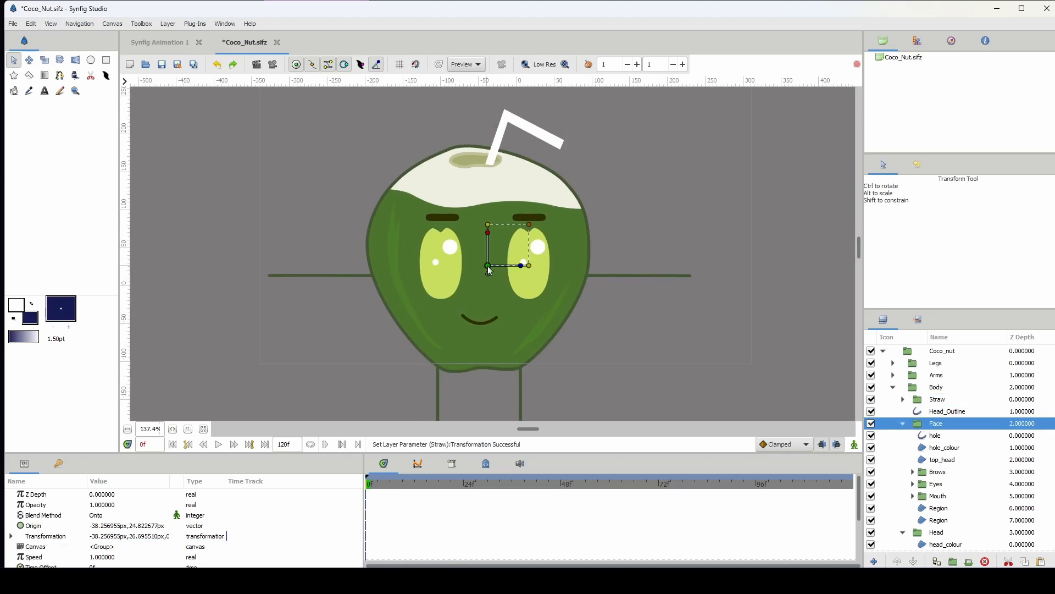
pyautogui.moveTo(489, 270); pyautogui.dragTo(491, 268)
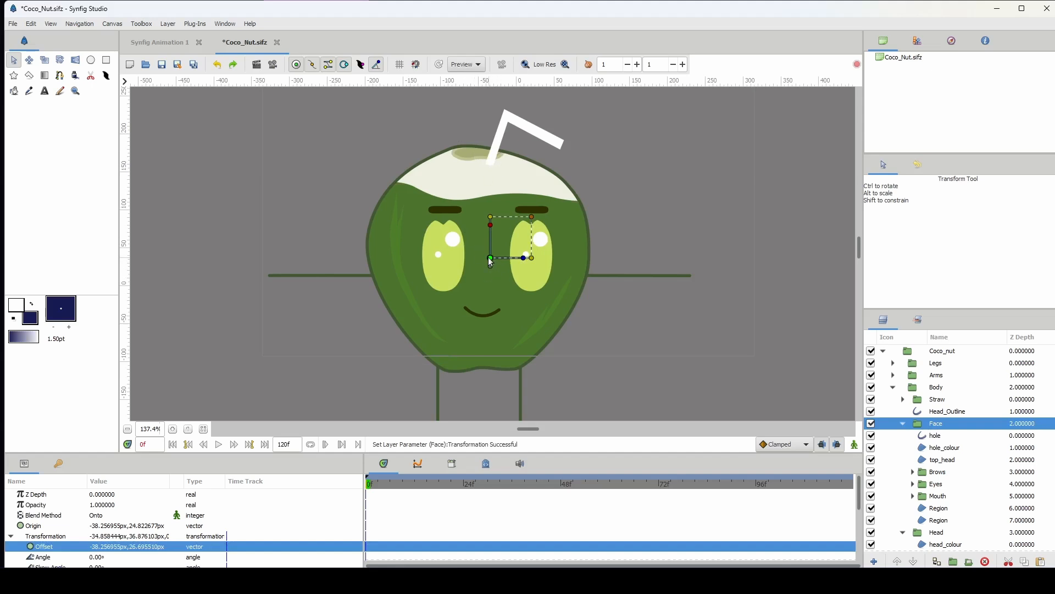
pyautogui.moveTo(490, 259); pyautogui.dragTo(500, 270)
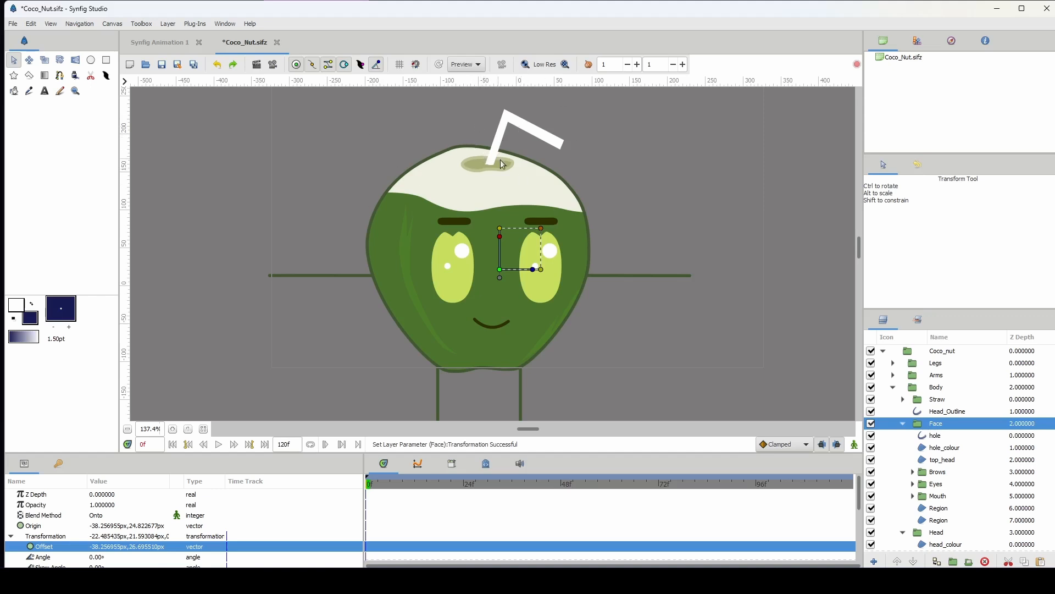
pyautogui.click(218, 65)
pyautogui.click(218, 66)
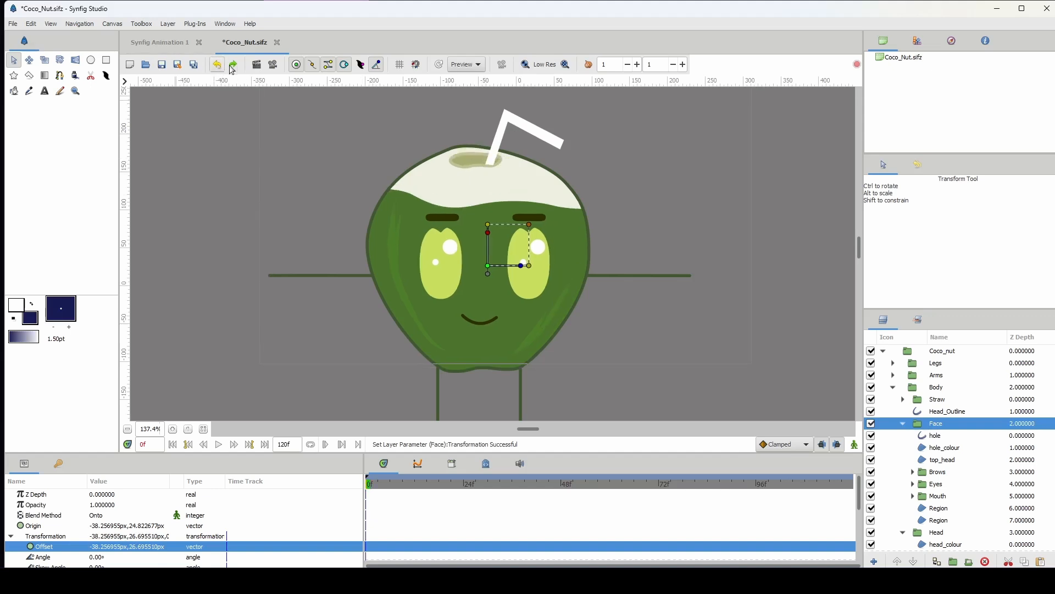
# Collapse the Face and Head groups inside the Body group
pyautogui.moveTo(449, 325); pyautogui.dragTo(438, 304)
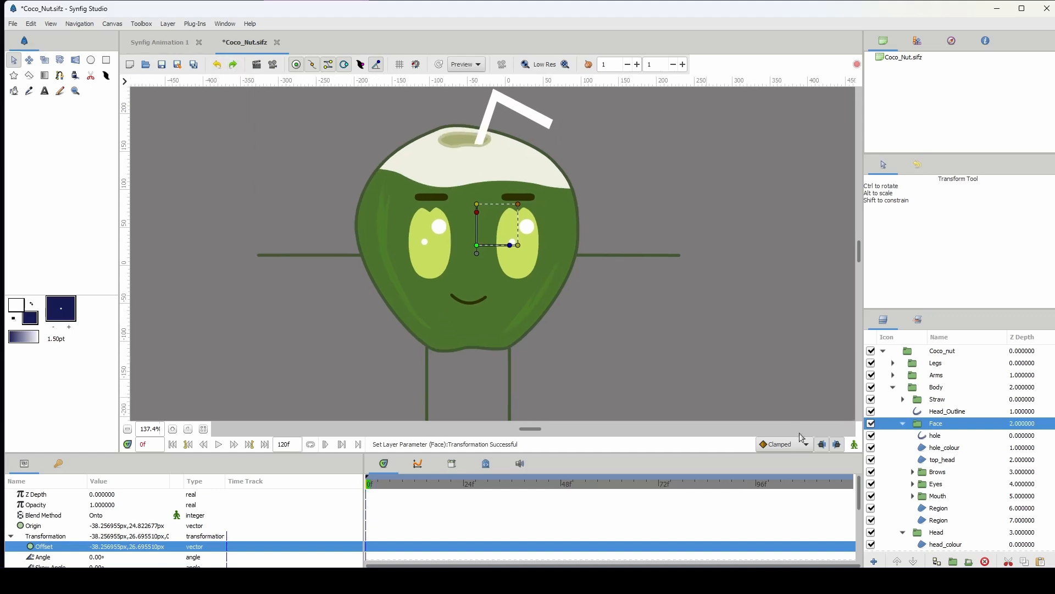
pyautogui.click(903, 425)
pyautogui.click(893, 387)
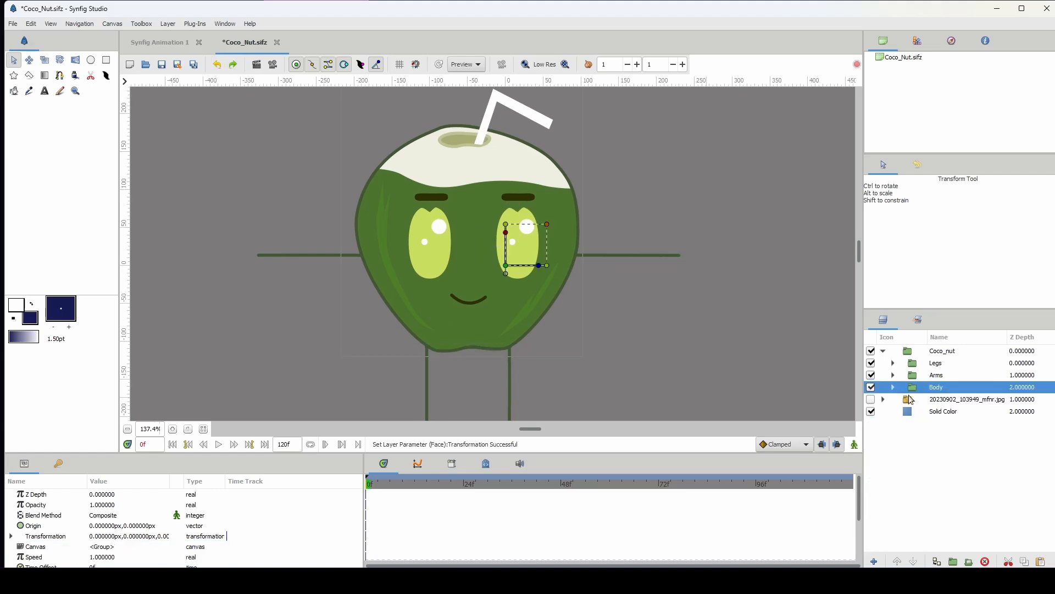
pyautogui.click(894, 390)
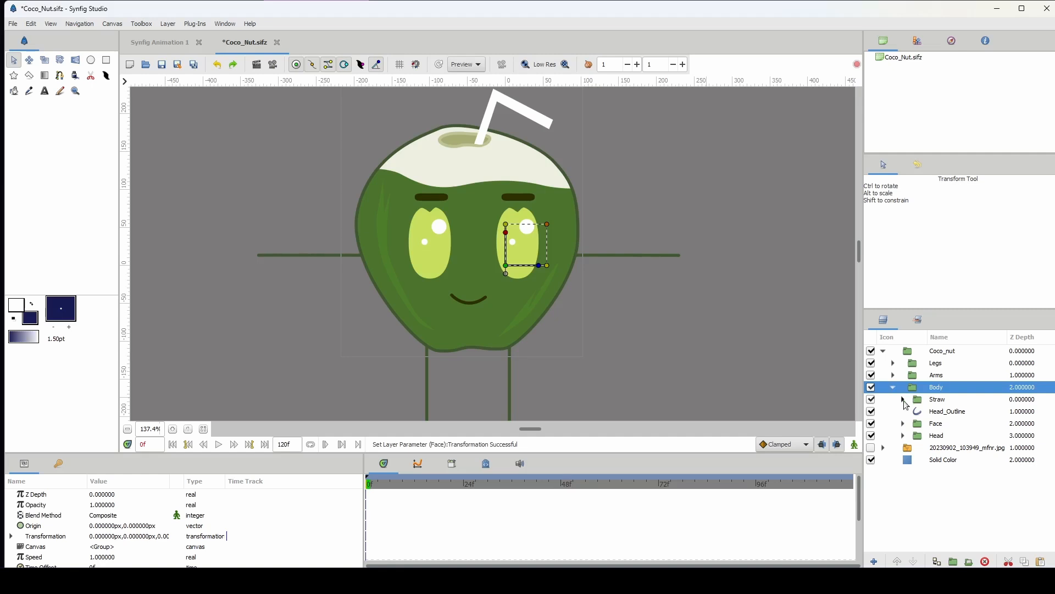
# Select the Face group and turn on animate editing mode
pyautogui.click(929, 424)
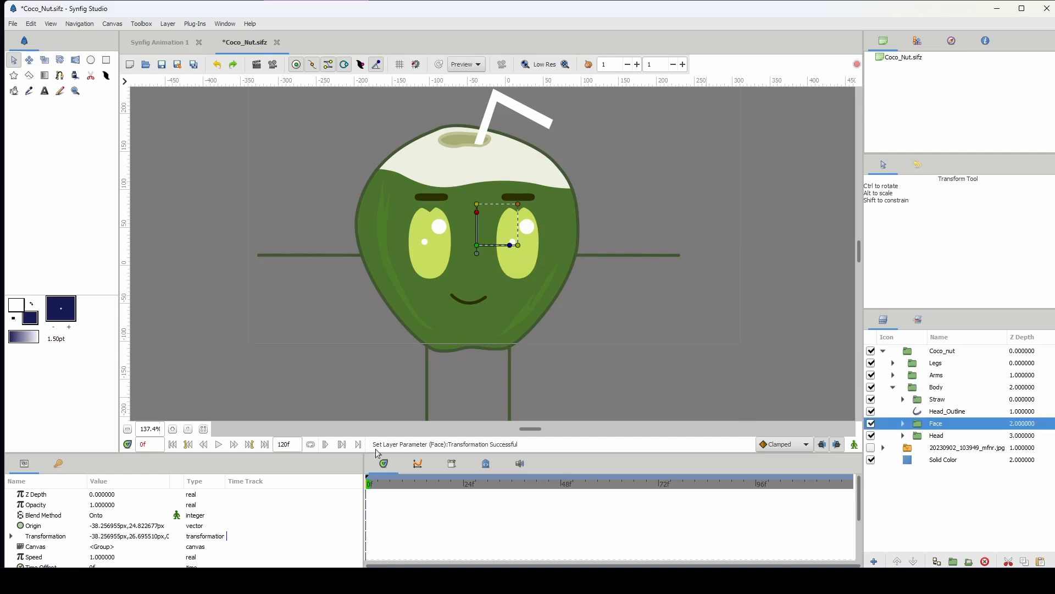
pyautogui.click(856, 445)
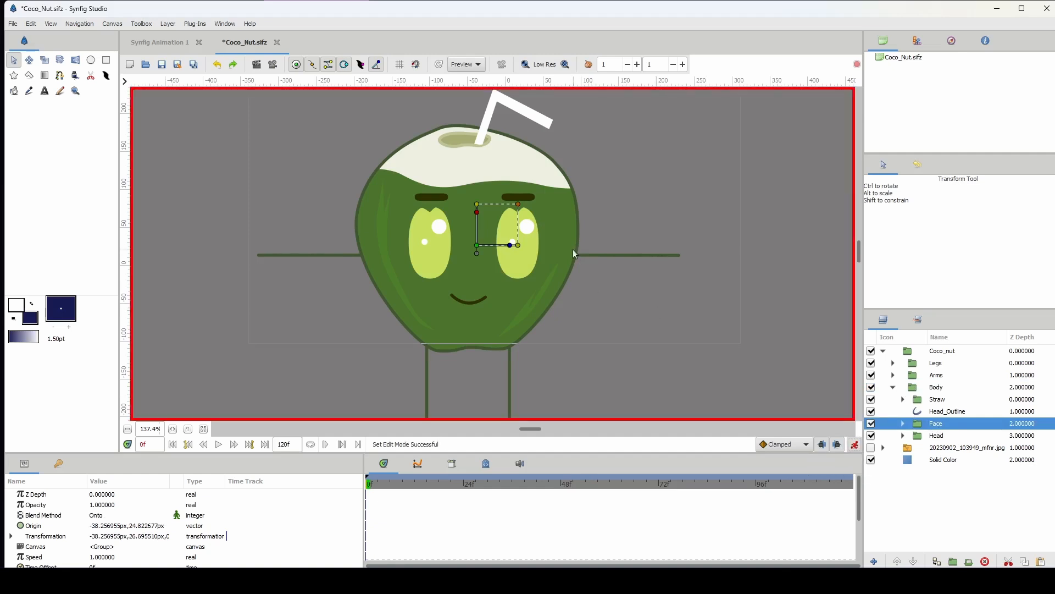
pyautogui.click(195, 23)
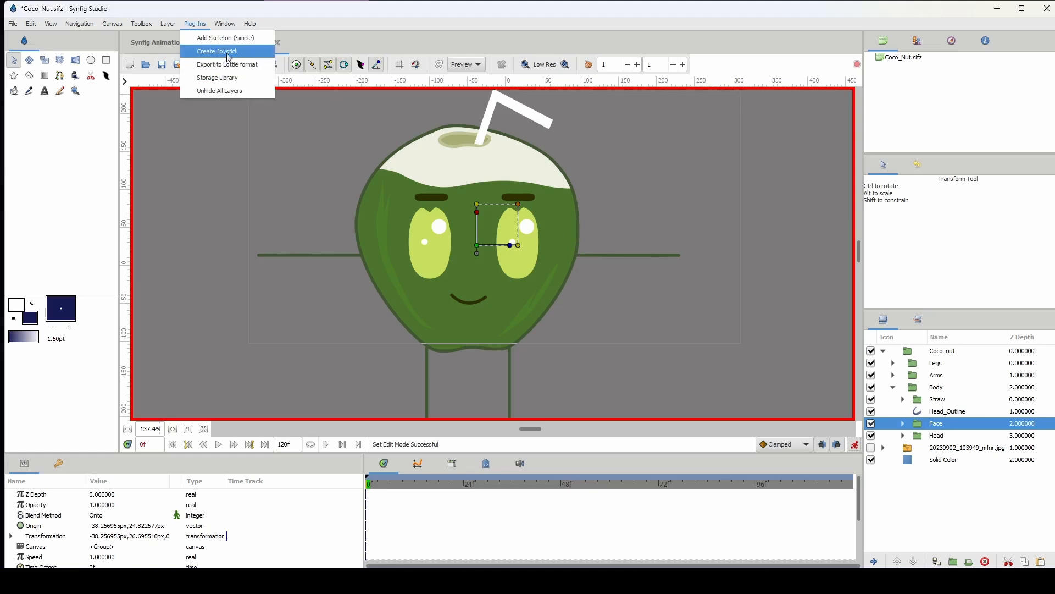
pyautogui.click(707, 327)
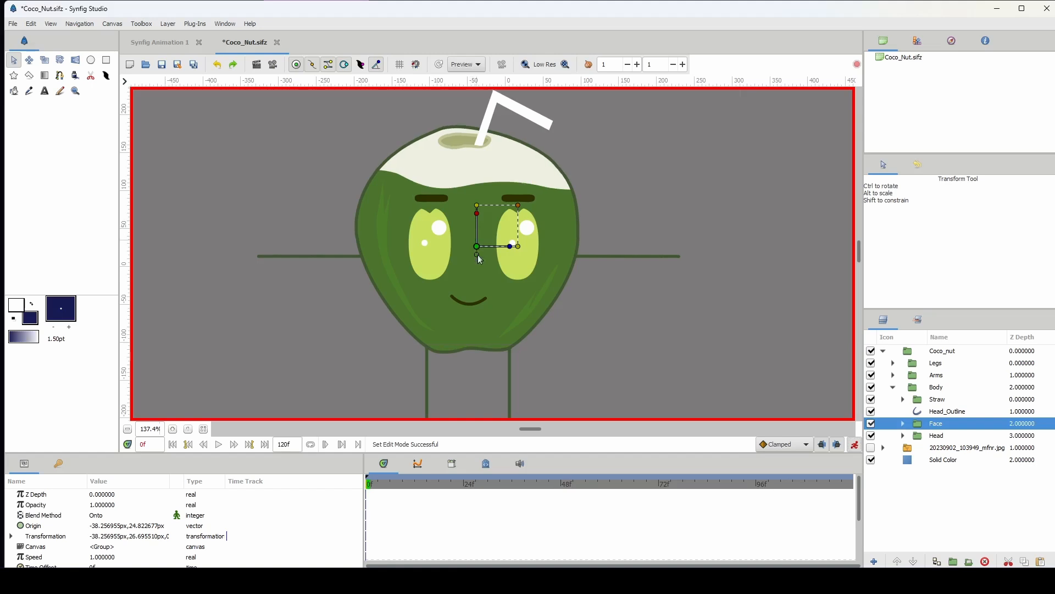
# Delete the keyframe at frame 0 and return to the Face group's parameters
pyautogui.click(58, 464)
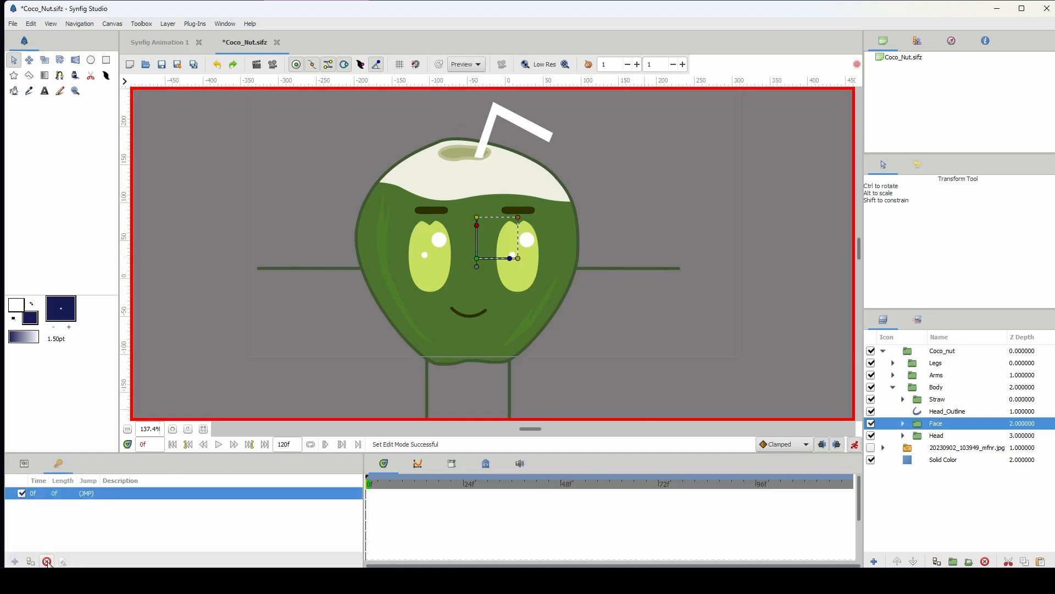
pyautogui.click(24, 463)
pyautogui.click(57, 463)
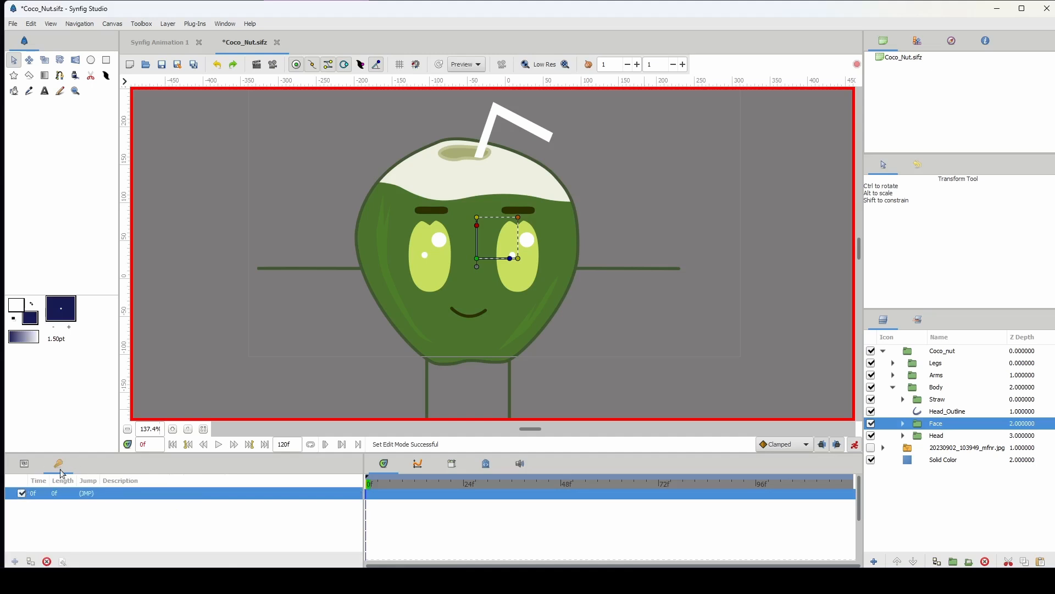
pyautogui.click(47, 561)
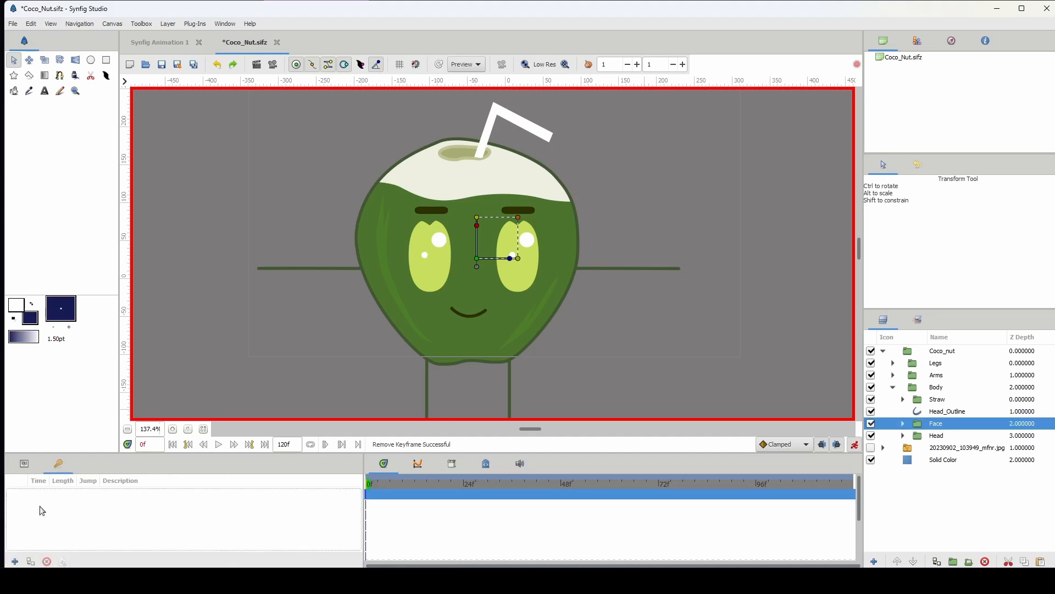
pyautogui.click(24, 464)
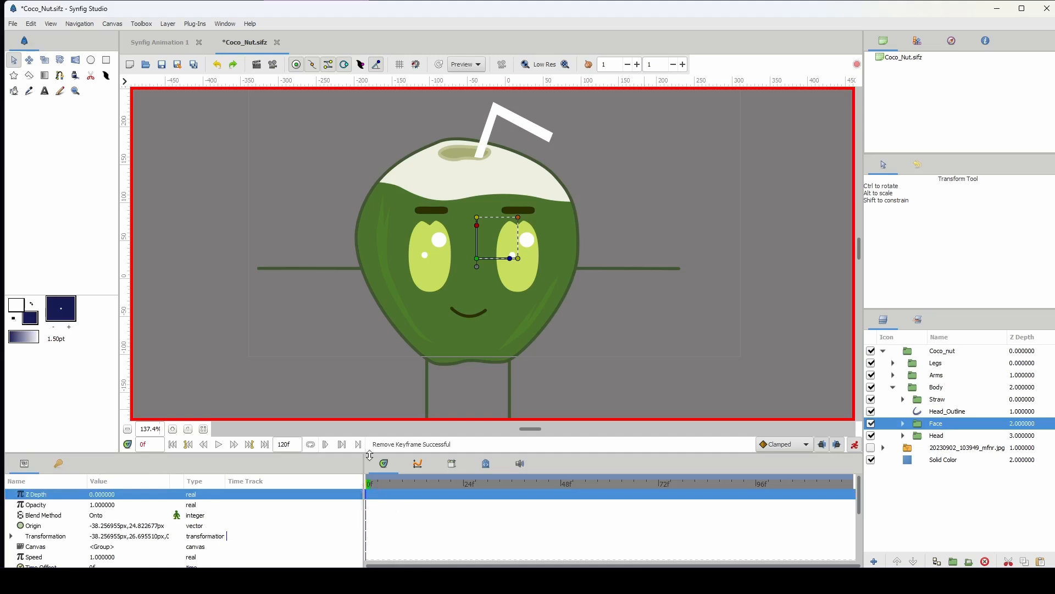
# Nudge the Face group and restore its original position to leave a transformation waypoint at frame 0
pyautogui.click(477, 258)
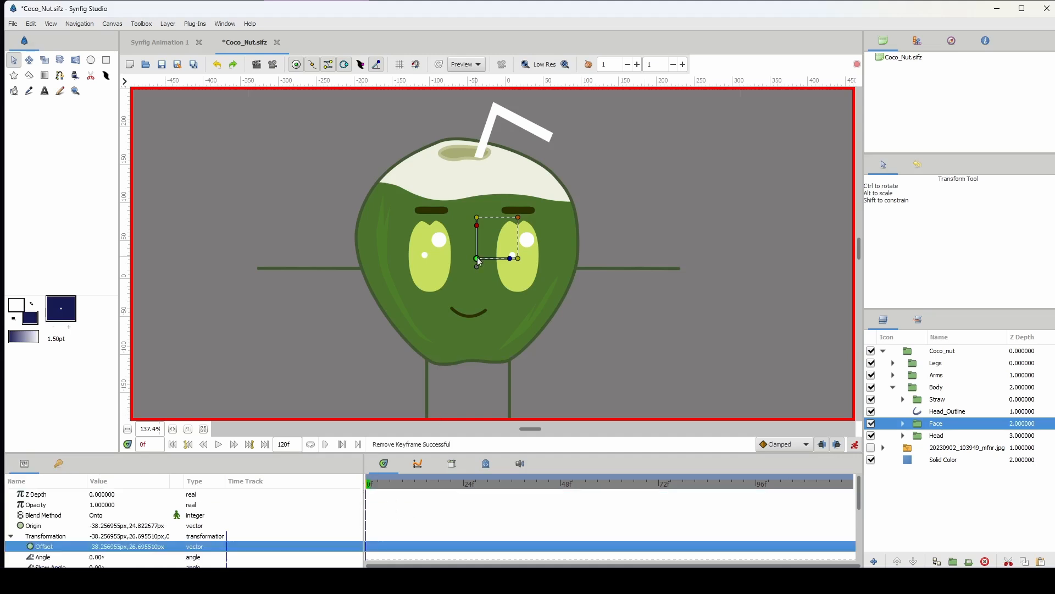
pyautogui.moveTo(479, 262); pyautogui.dragTo(478, 261)
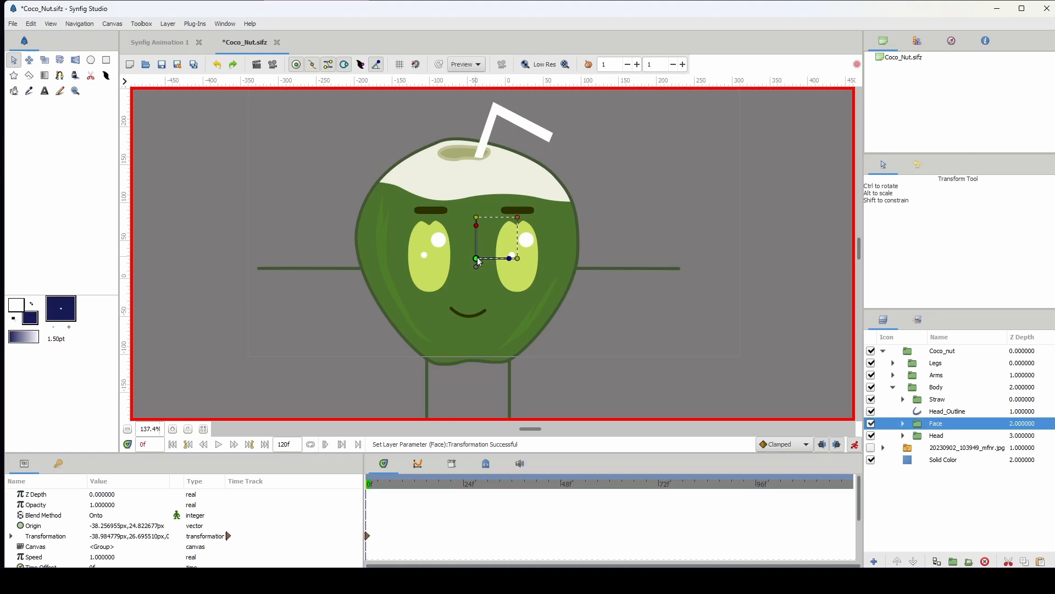
pyautogui.hotkey('ctrl', 'z')
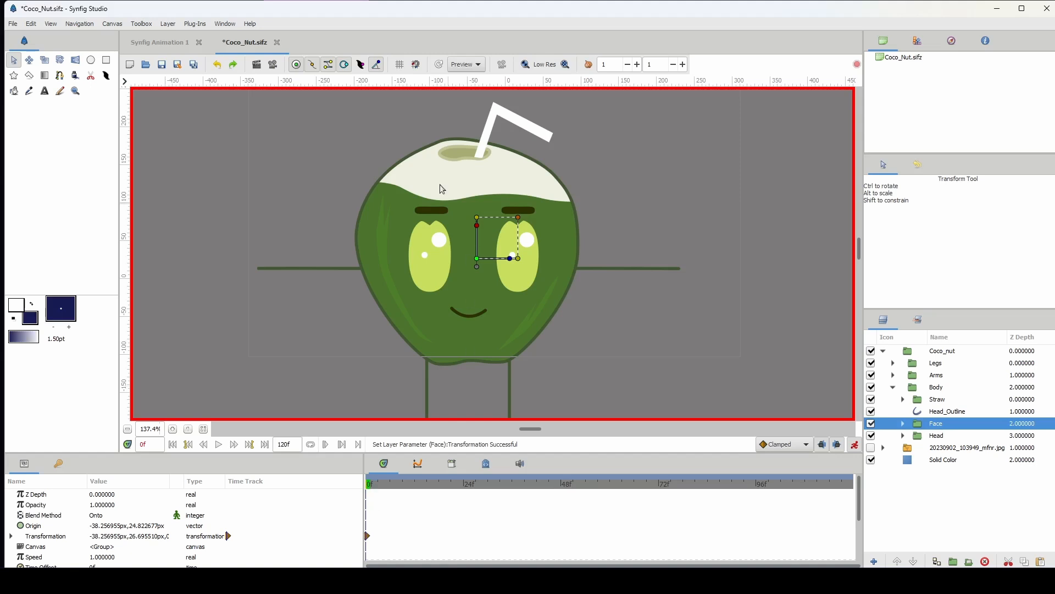
# At frame 1, move the Face group horizontally to the right side of the head, offset about 4.0, 26.7 px
pyautogui.click(369, 485)
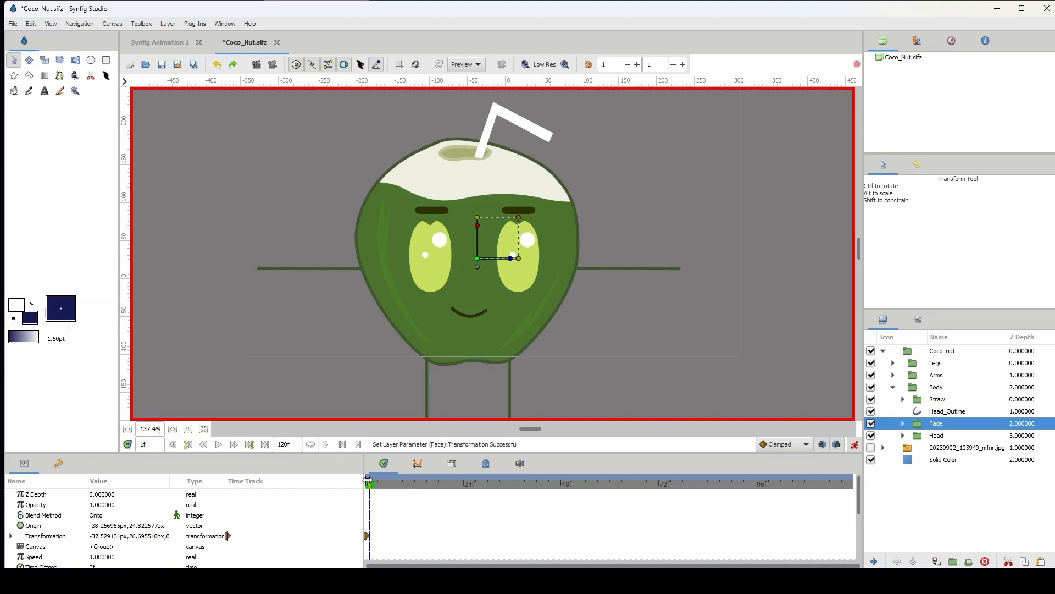
pyautogui.click(477, 258)
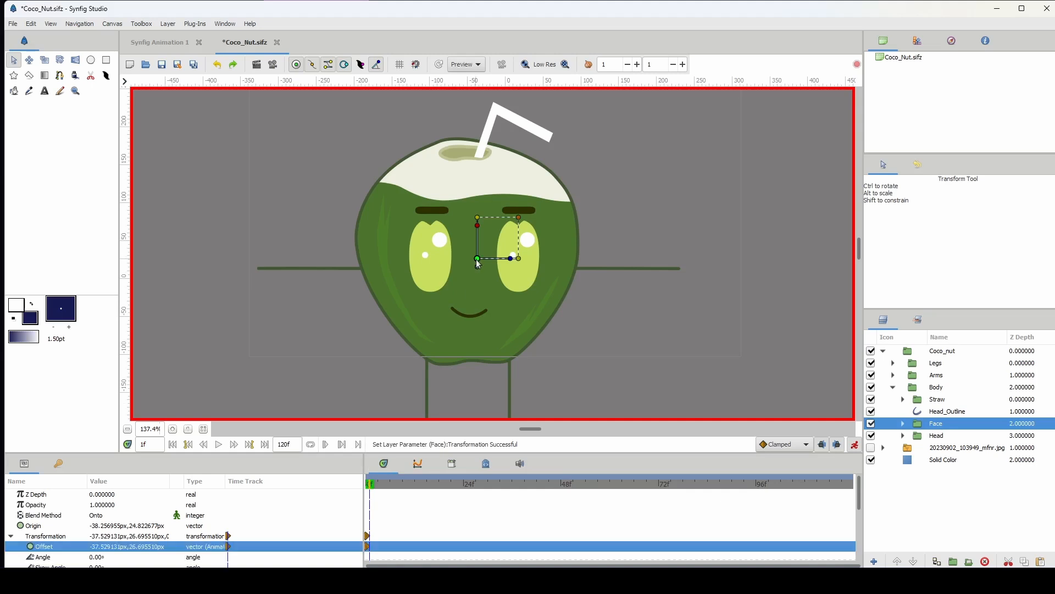
pyautogui.moveTo(477, 258); pyautogui.dragTo(510, 258)
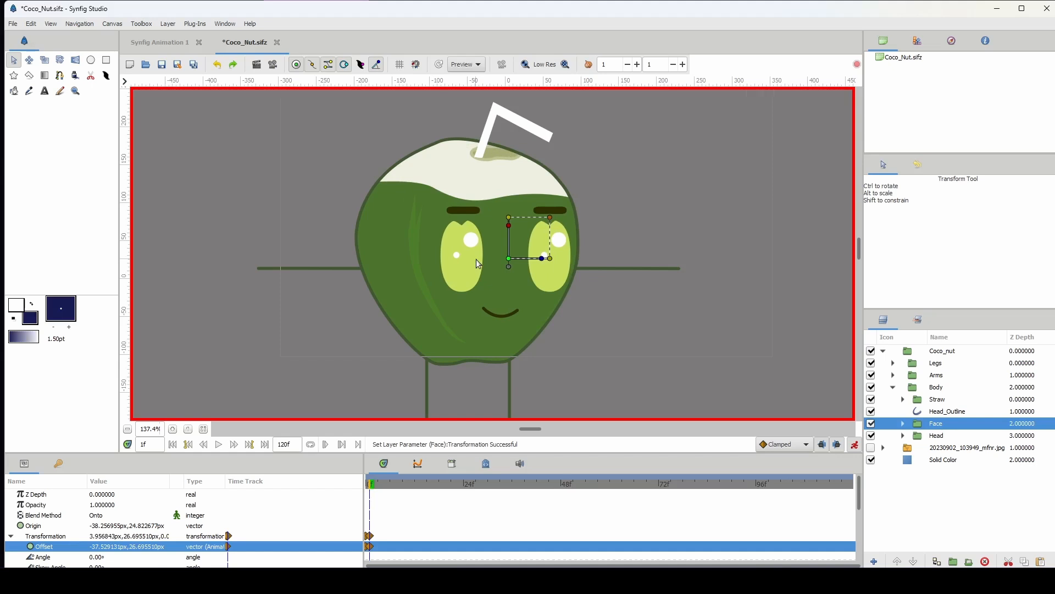
# At frame 2, move the Face group horizontally to the left side of the head, offset about -90.7, 26.7 px
pyautogui.click(374, 483)
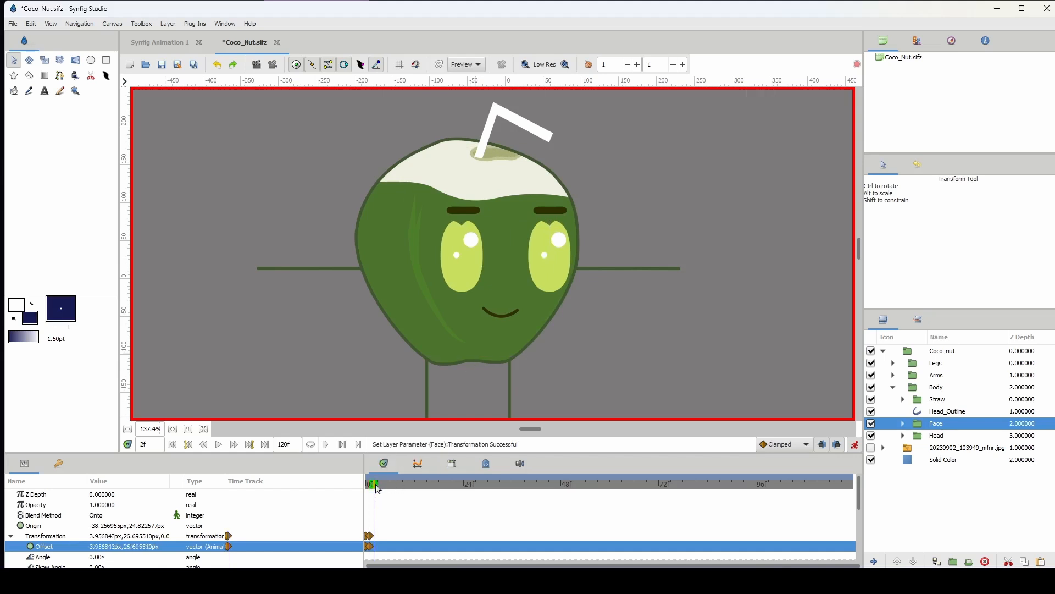
pyautogui.hotkey('shift', 'Left')
pyautogui.hotkey('shift', 'Left')
pyautogui.hotkey('shift', 'Left')
pyautogui.hotkey('shift', 'Left')
pyautogui.hotkey('shift', 'Left')
pyautogui.hotkey('shift', 'Left')
pyautogui.hotkey('shift', 'Left')
pyautogui.hotkey('shift', 'Left')
pyautogui.hotkey('shift', 'Left')
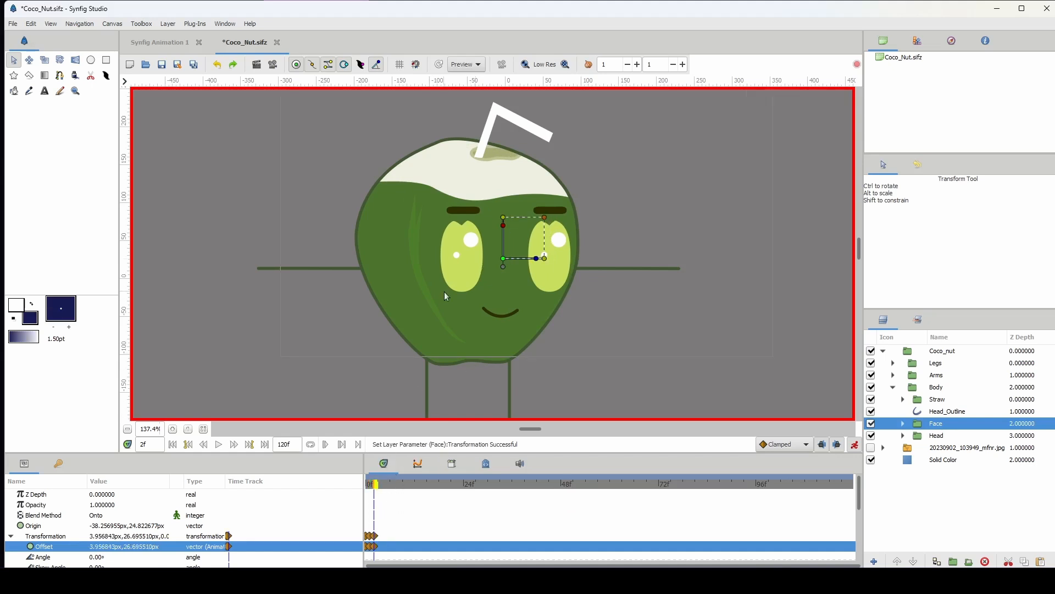
pyautogui.hotkey('shift', 'Left')
pyautogui.hotkey('shift', 'Left')
pyautogui.hotkey('shift', 'Left')
pyautogui.hotkey('shift', 'Left')
pyautogui.hotkey('shift', 'Left')
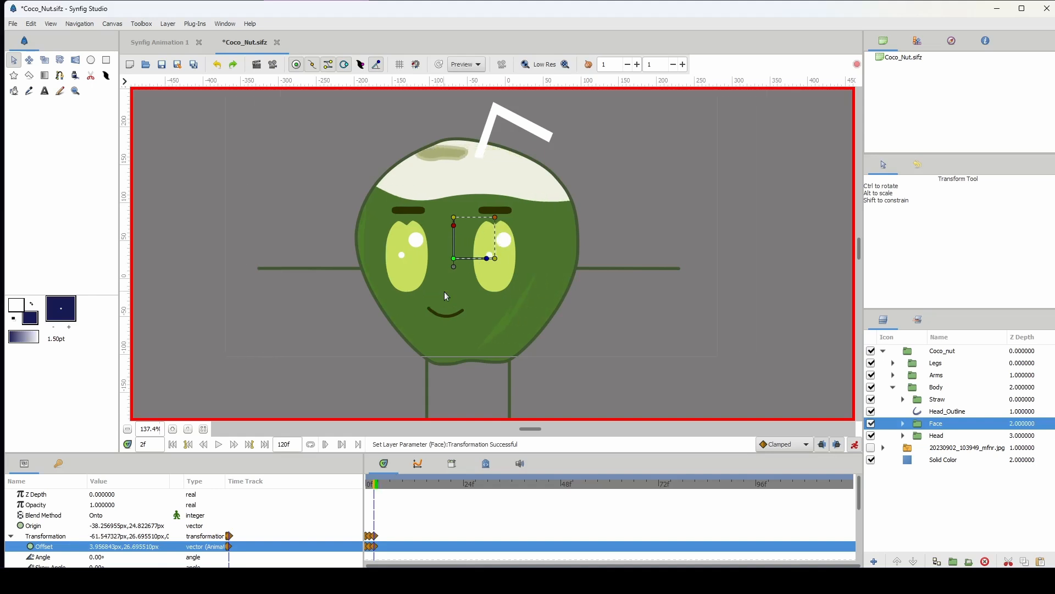
pyautogui.click(11, 537)
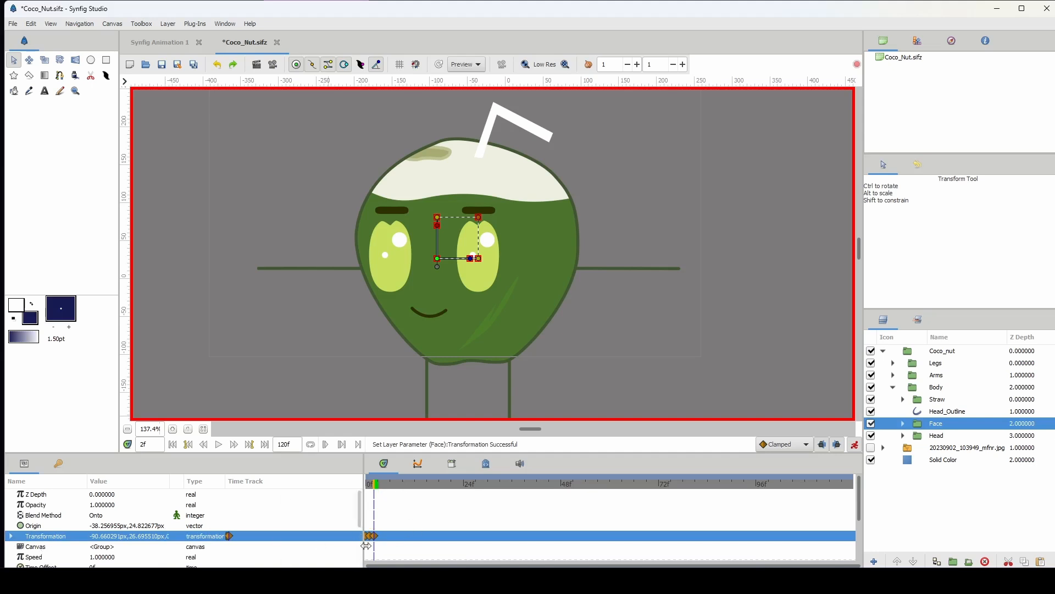
# Duplicate the Face group's centred transformation waypoint from frame 0 to frame 3
pyautogui.scroll(3, 400, 495)
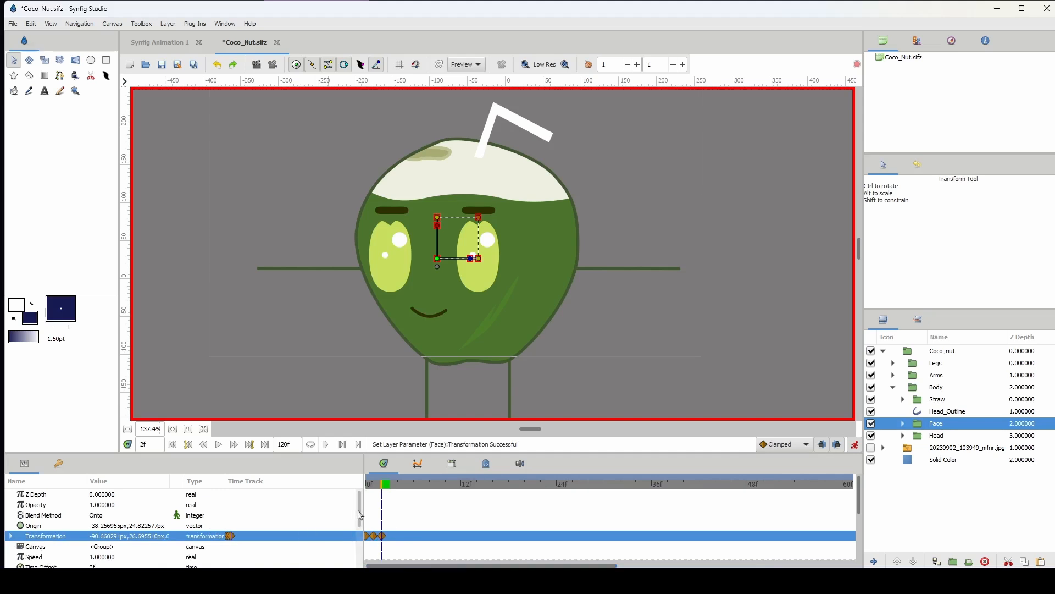
pyautogui.moveTo(378, 484)
pyautogui.mouseDown()
pyautogui.moveTo(353, 489)
pyautogui.moveTo(387, 486)
pyautogui.mouseUp()
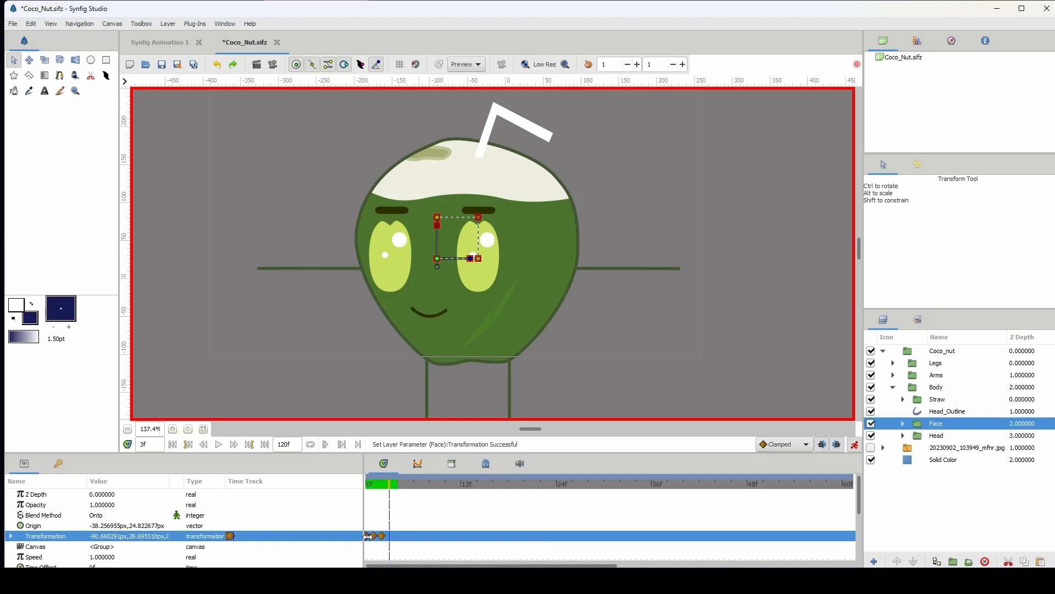
pyautogui.moveTo(369, 541); pyautogui.dragTo(394, 543)
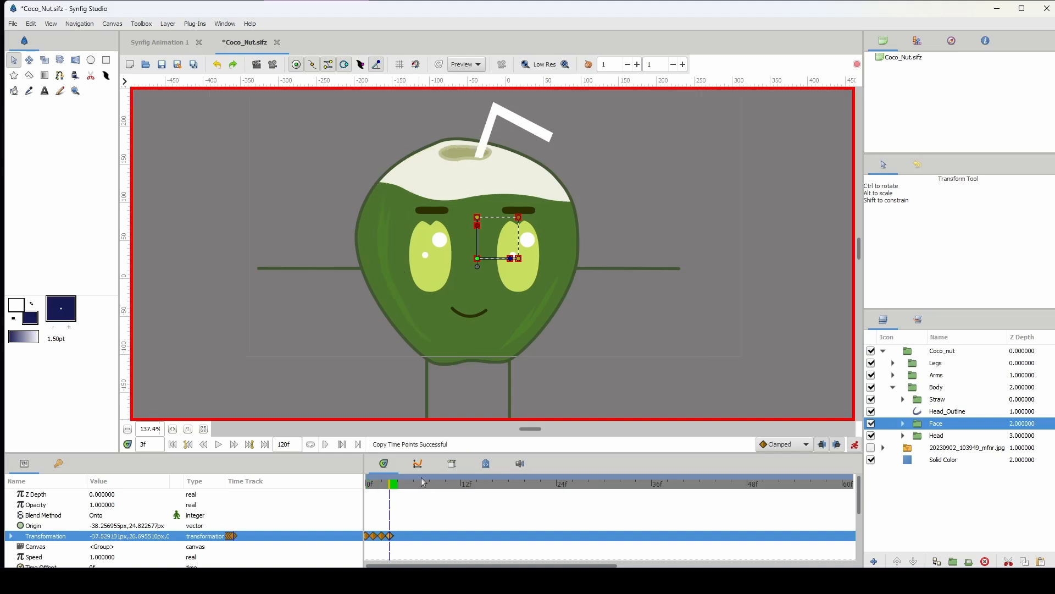
# At frame 3, raise the Face group vertically to an offset of about -37.5, 47.8 px for the look-up position
pyautogui.click(477, 259)
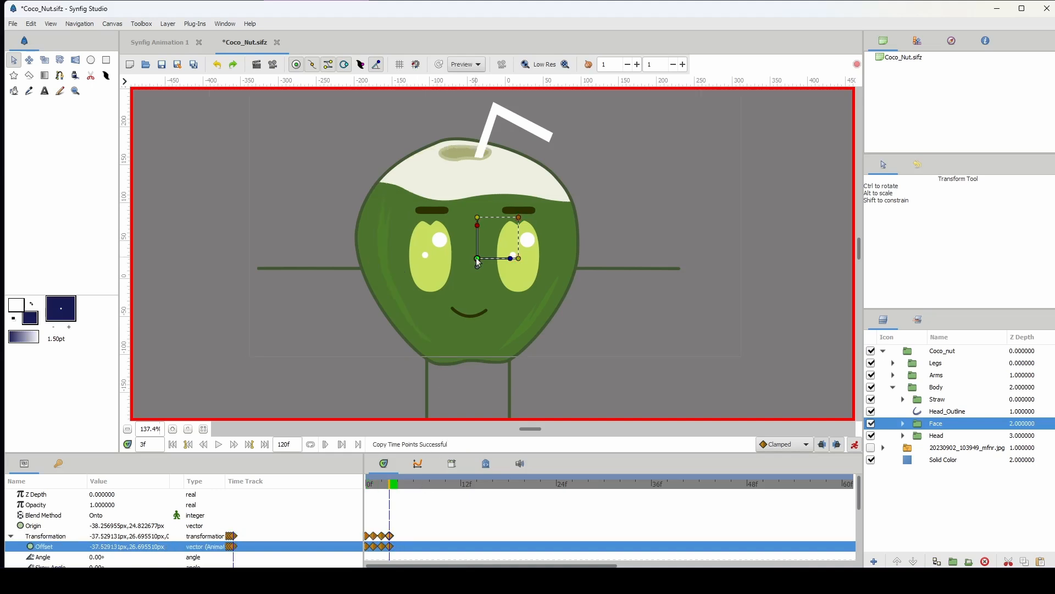
pyautogui.press('Up')
pyautogui.press('Up')
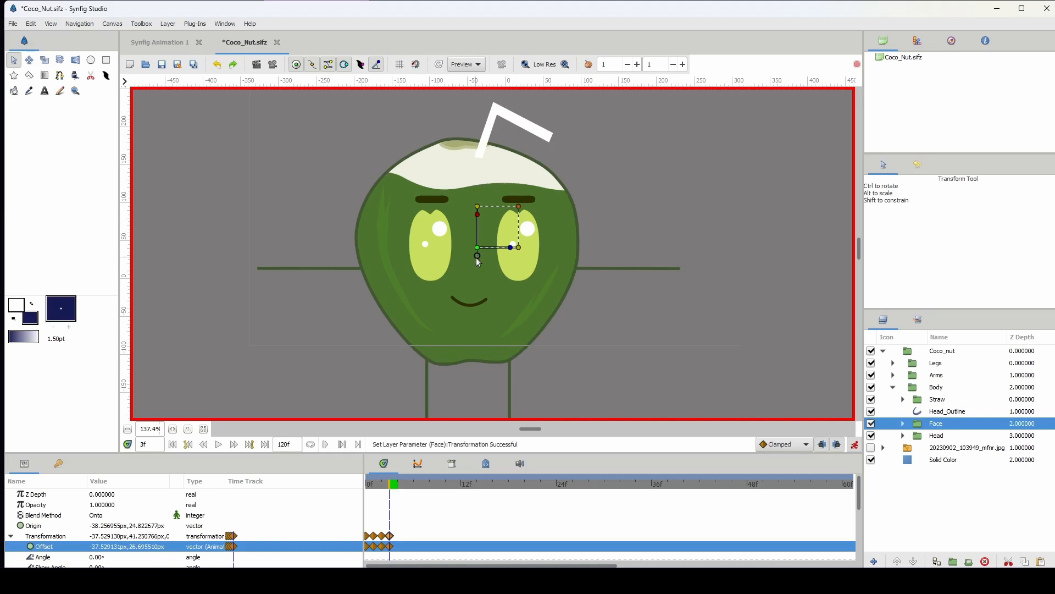
pyautogui.press('Up')
pyautogui.press('Down')
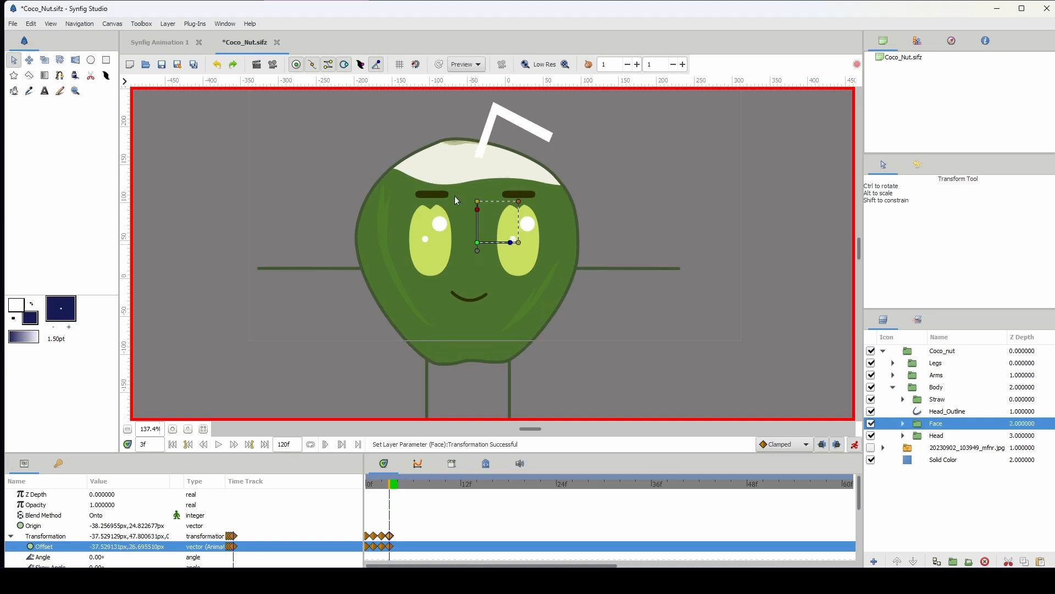
pyautogui.press('Up')
pyautogui.press('Up')
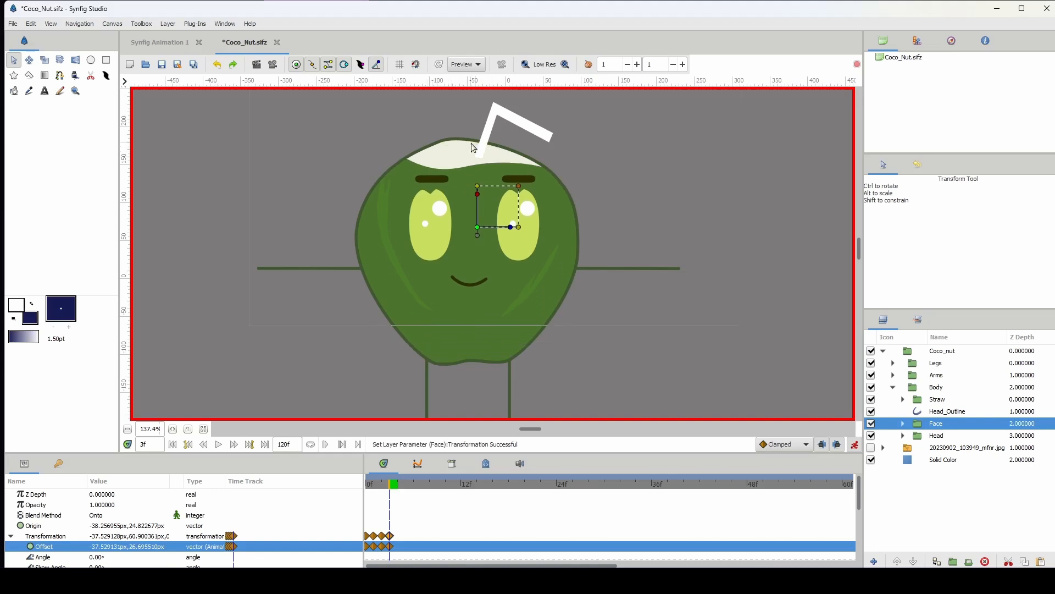
pyautogui.press('Up')
pyautogui.press('Down')
pyautogui.press('Down')
pyautogui.press('Down')
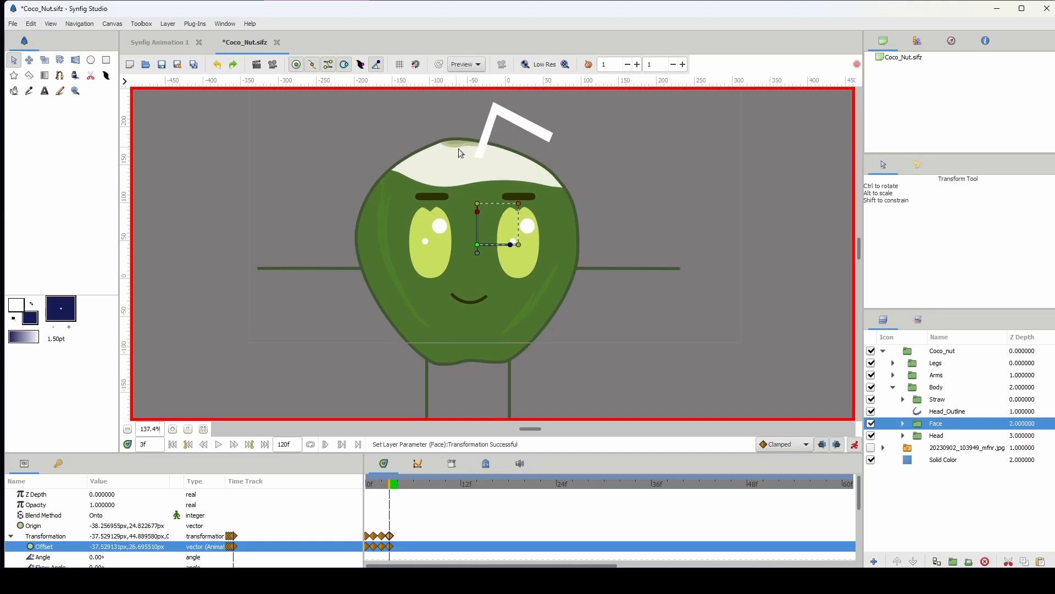
pyautogui.press('Up')
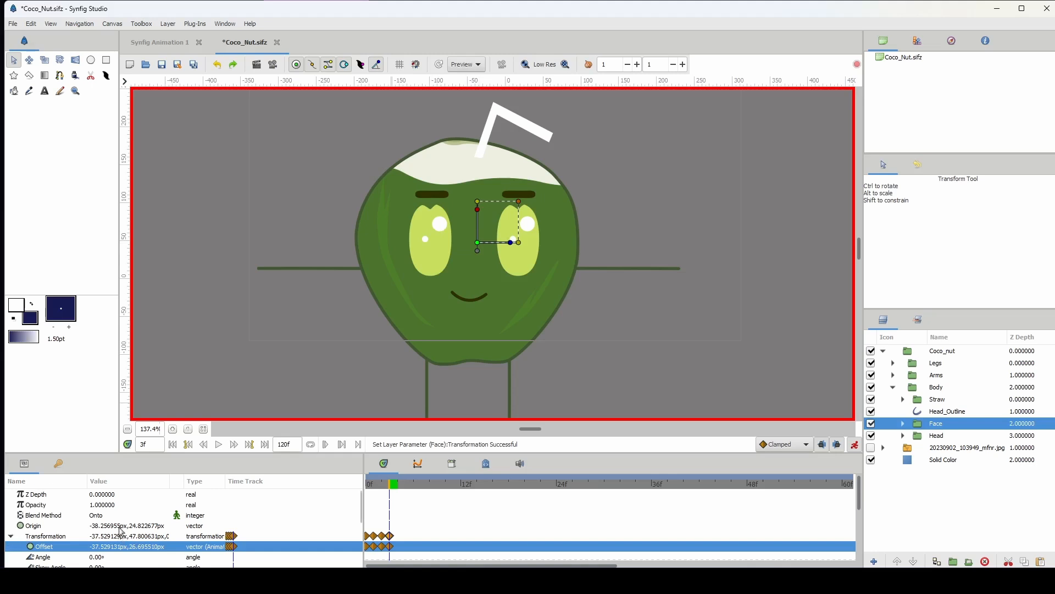
# At frame 4, lower the Face group vertically to an offset of about -37.5, -11.9 px for the look-down position
pyautogui.click(397, 483)
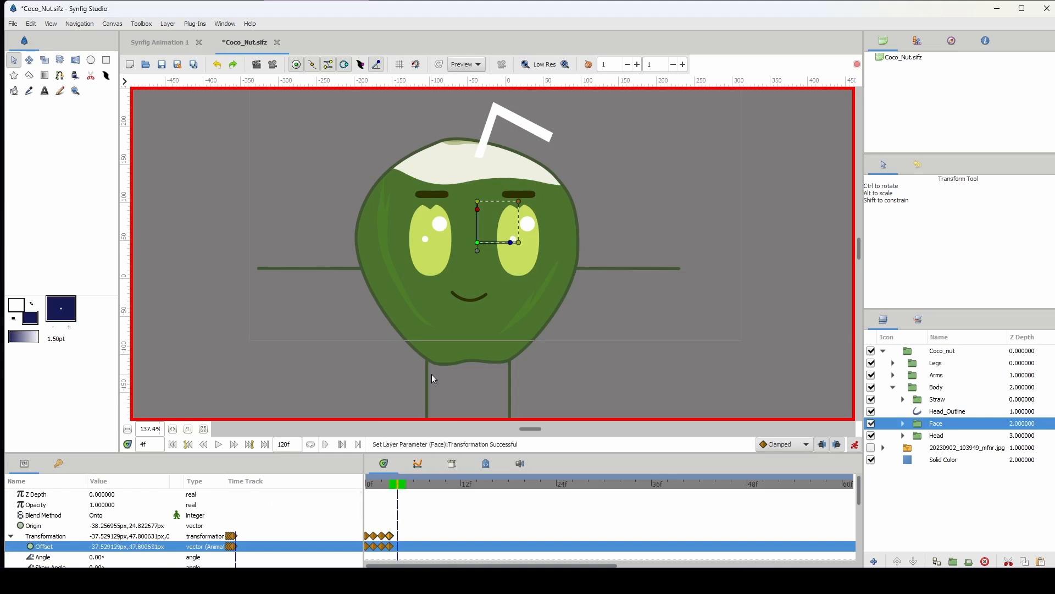
pyautogui.press('Down')
pyautogui.press('Down')
pyautogui.press('Down')
pyautogui.press('Down')
pyautogui.press('Down')
pyautogui.press('Down')
pyautogui.press('Down')
pyautogui.press('Down')
pyautogui.press('Down')
pyautogui.press('Down')
pyautogui.press('Down')
pyautogui.press('Down')
pyautogui.press('Down')
pyautogui.press('Down')
pyautogui.press('Down')
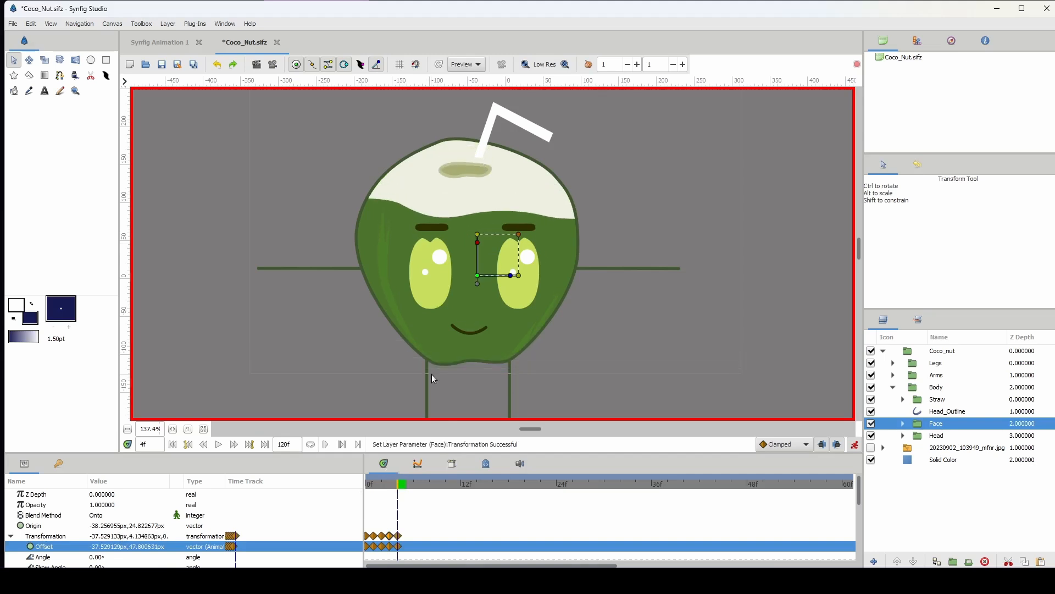
pyautogui.press('Down')
pyautogui.press('Down')
pyautogui.press('Down')
pyautogui.press('Down')
pyautogui.press('Down')
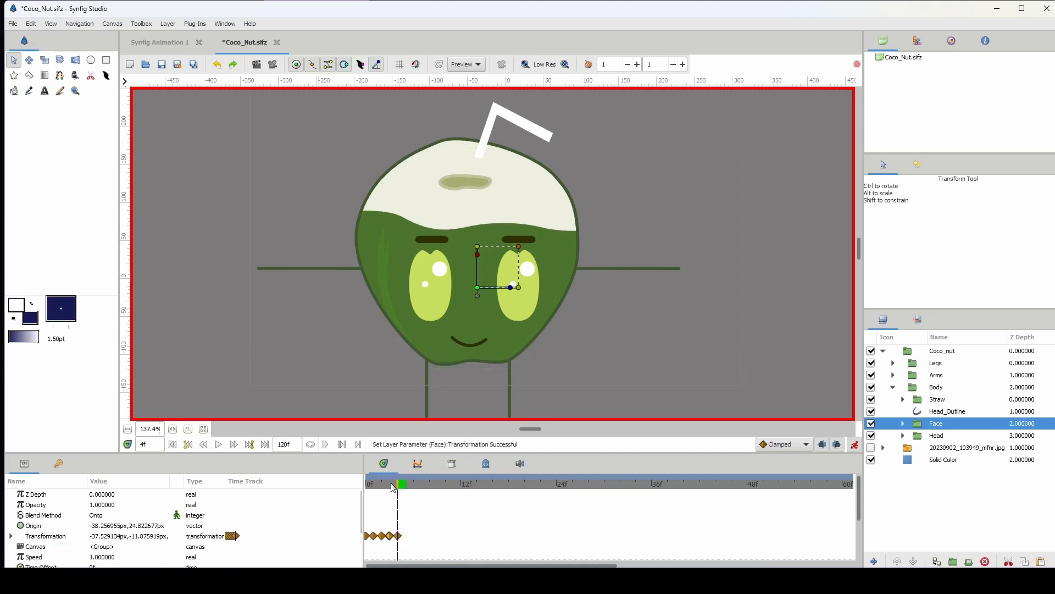
# Review the Face group's recorded positions from frame 0 to frame 3 and return to frame 0
pyautogui.click(367, 484)
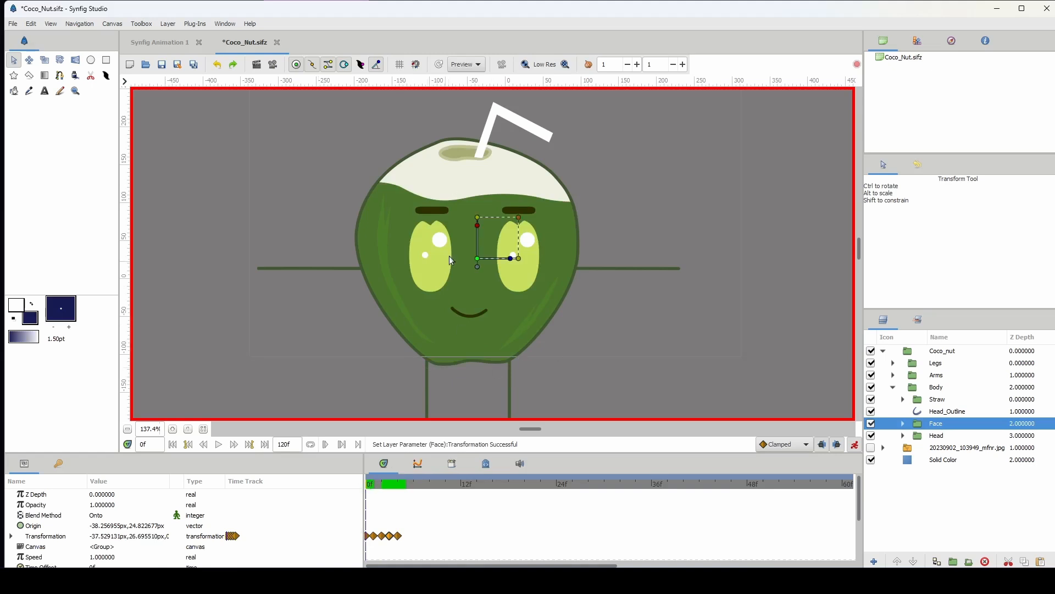
pyautogui.click(378, 486)
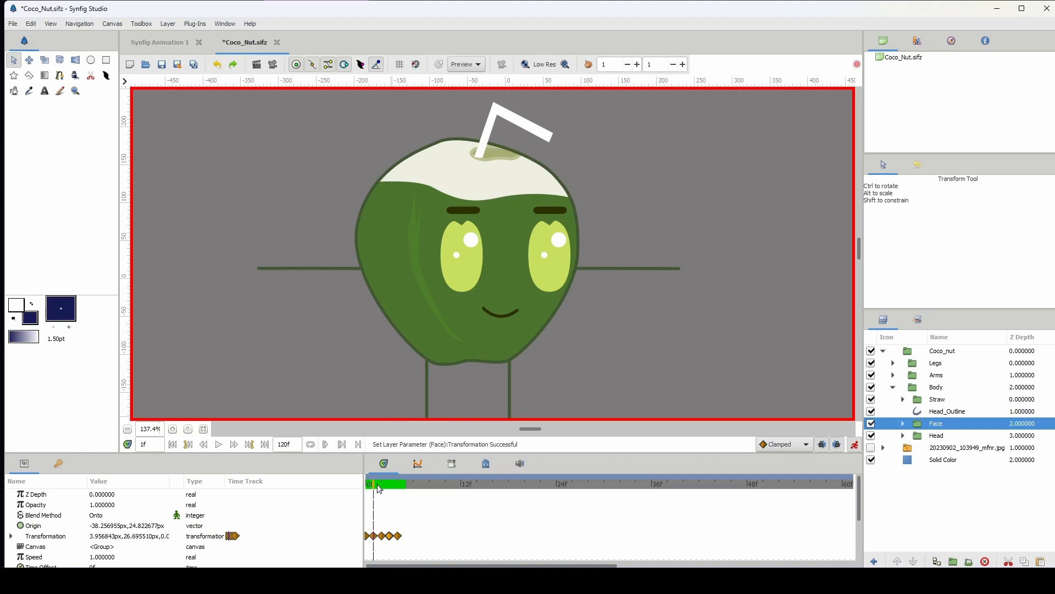
pyautogui.click(384, 483)
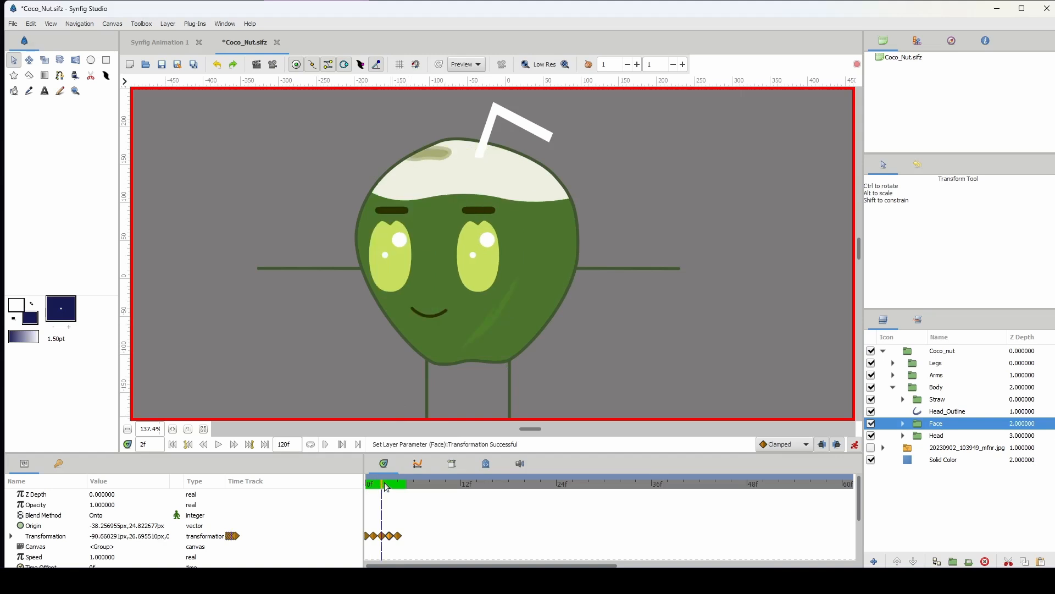
pyautogui.click(391, 483)
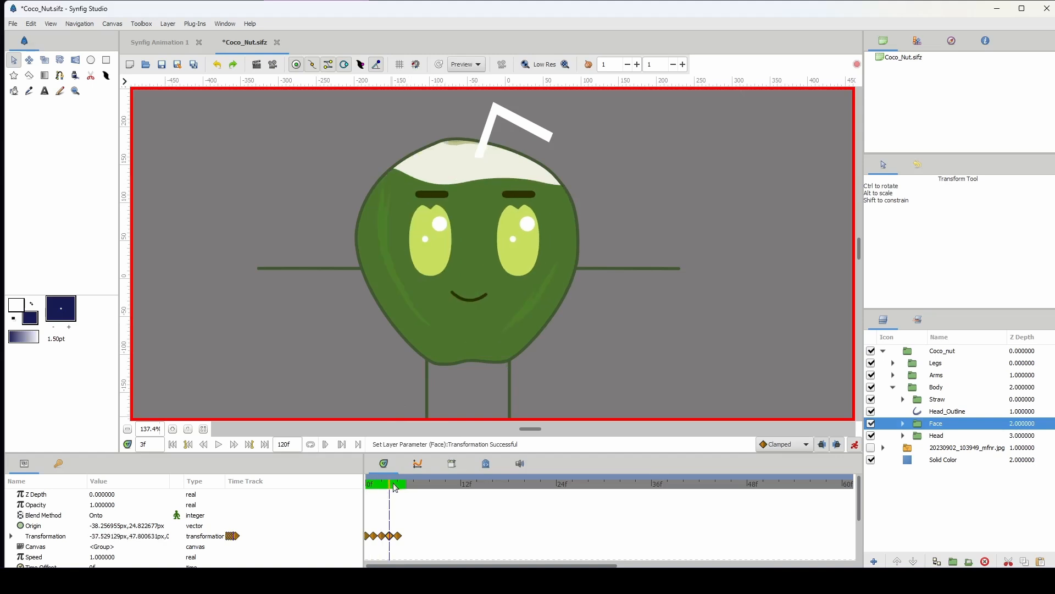
pyautogui.moveTo(394, 482); pyautogui.dragTo(365, 483)
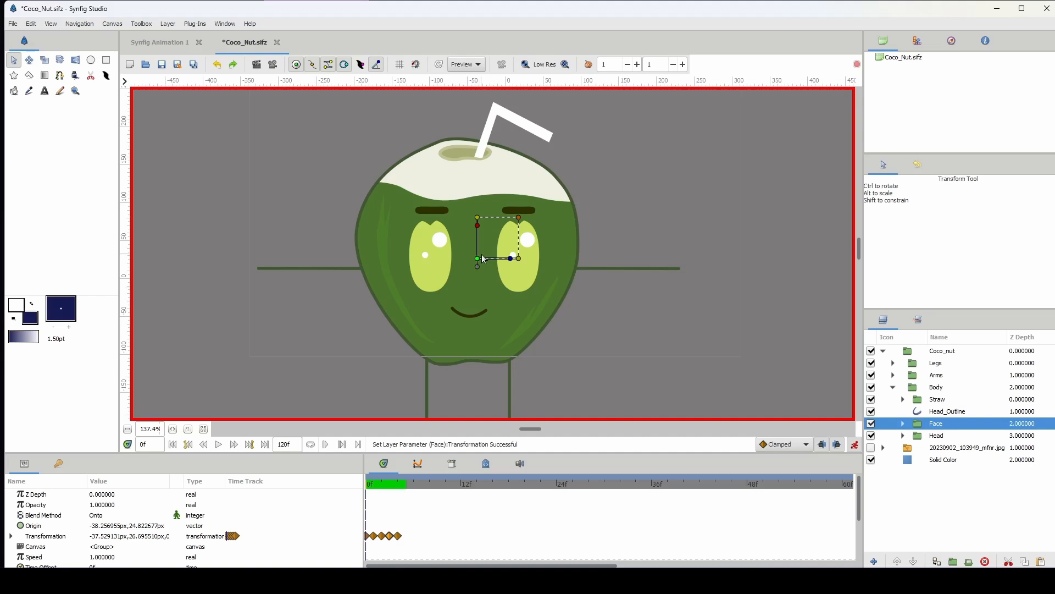
pyautogui.moveTo(379, 485); pyautogui.dragTo(367, 482)
# Nudge the Straw group's angle and offset and restore them to leave waypoints for both at frame 0
pyautogui.click(921, 400)
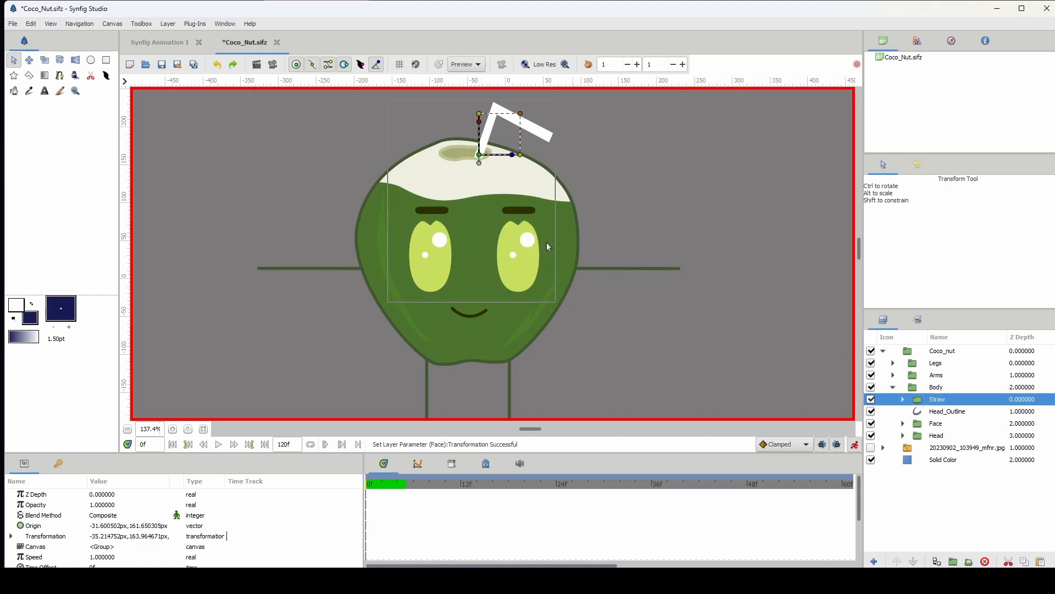
pyautogui.click(479, 155)
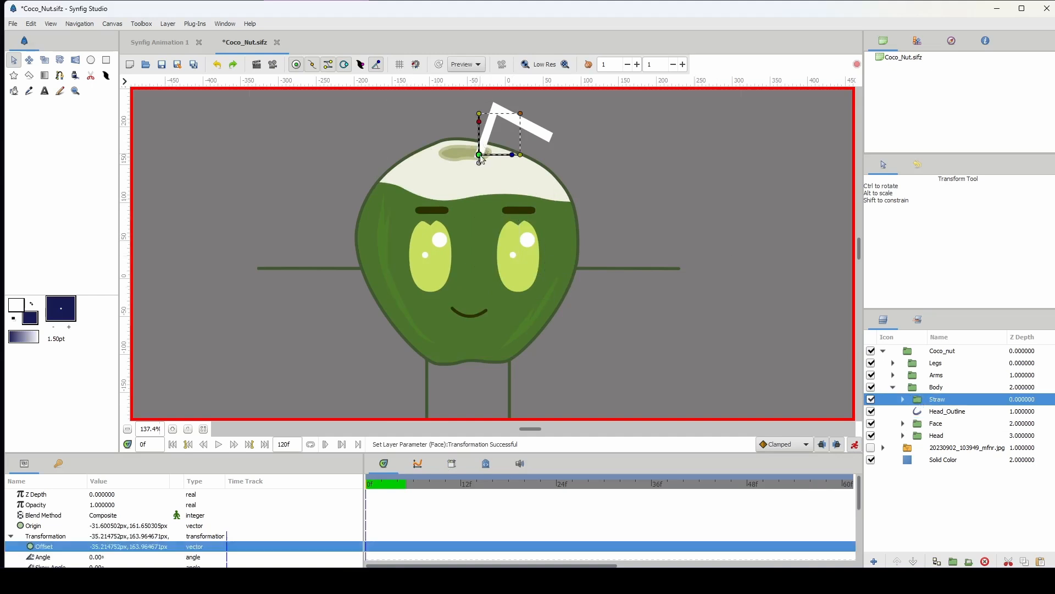
pyautogui.click(512, 155)
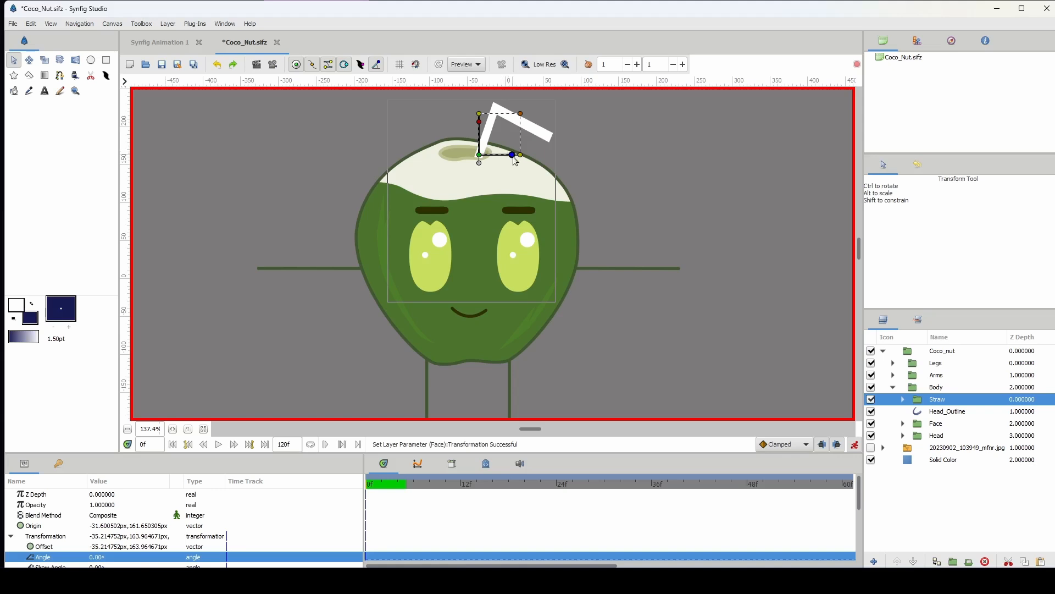
pyautogui.click(513, 156)
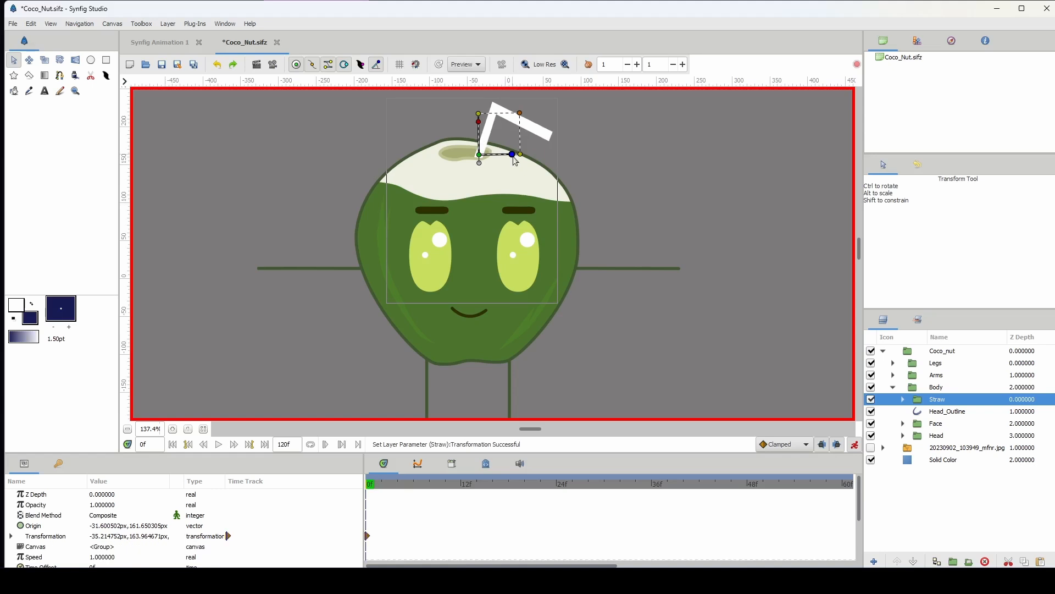
pyautogui.click(480, 155)
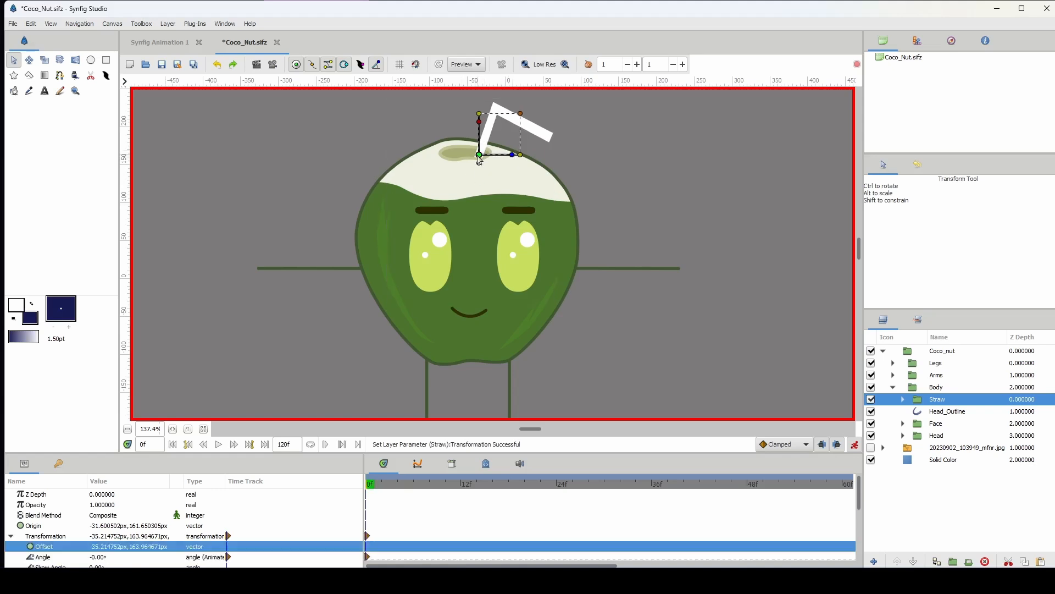
pyautogui.click(485, 164)
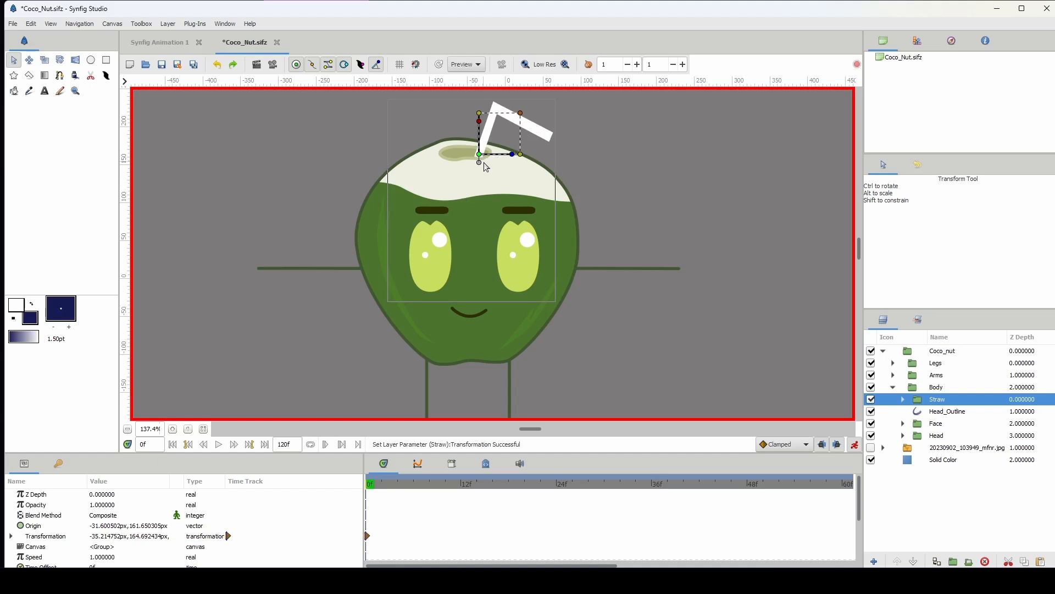
# Nudge the Straw group's skew angle and scale to add their frame 0 waypoints, checking and collapsing the transformation parameters
pyautogui.click(480, 121)
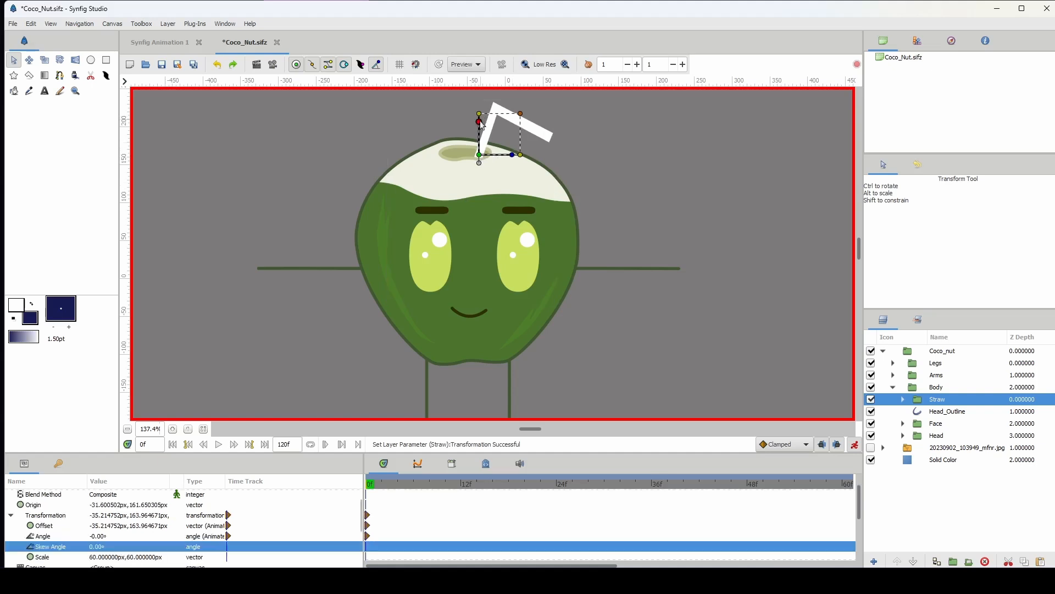
pyautogui.click(478, 114)
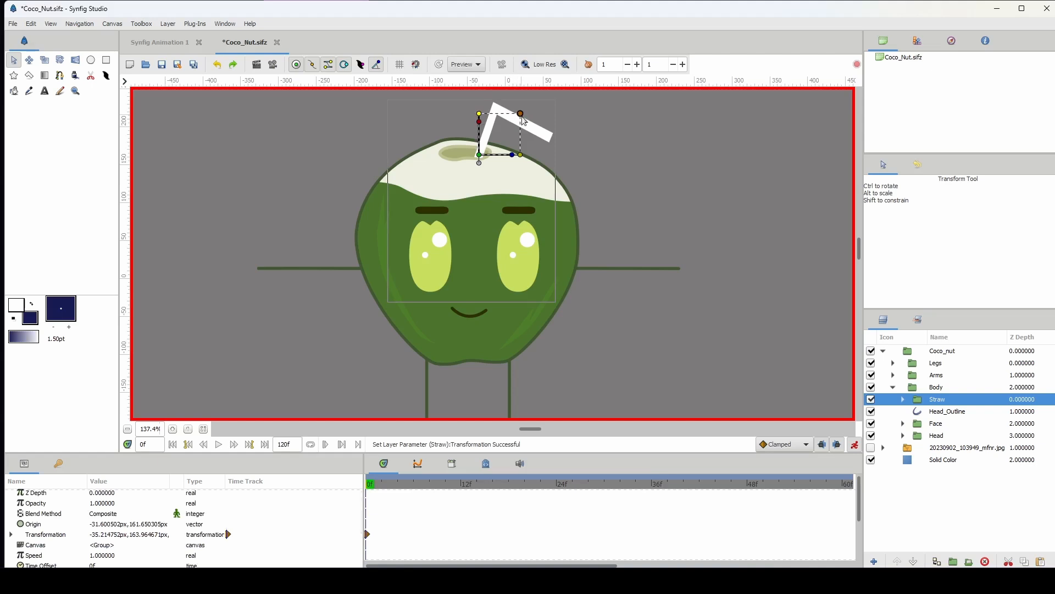
pyautogui.moveTo(521, 114); pyautogui.dragTo(521, 115)
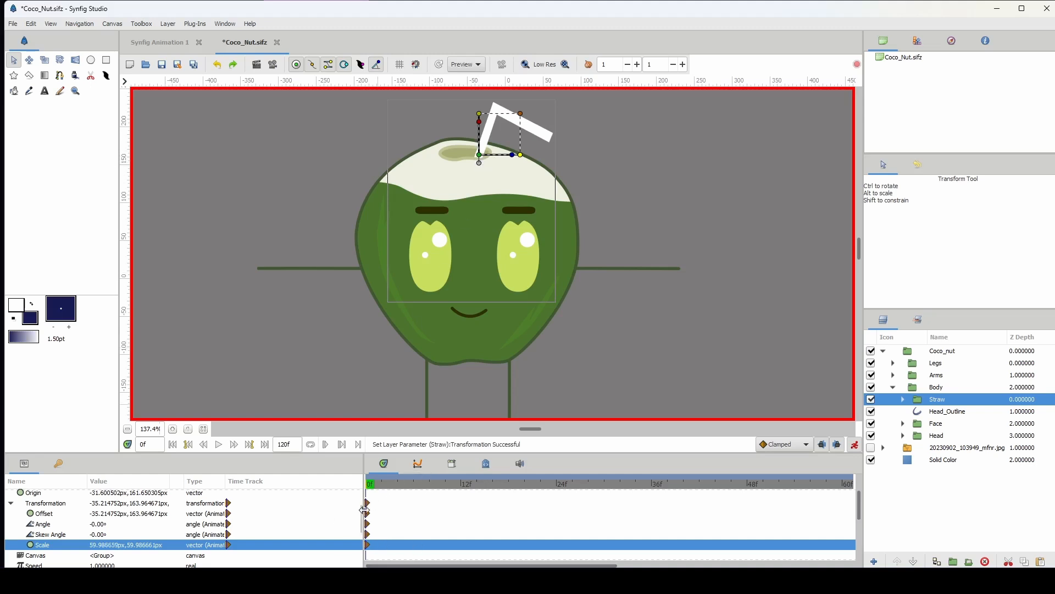
pyautogui.click(59, 517)
pyautogui.click(60, 524)
pyautogui.click(58, 534)
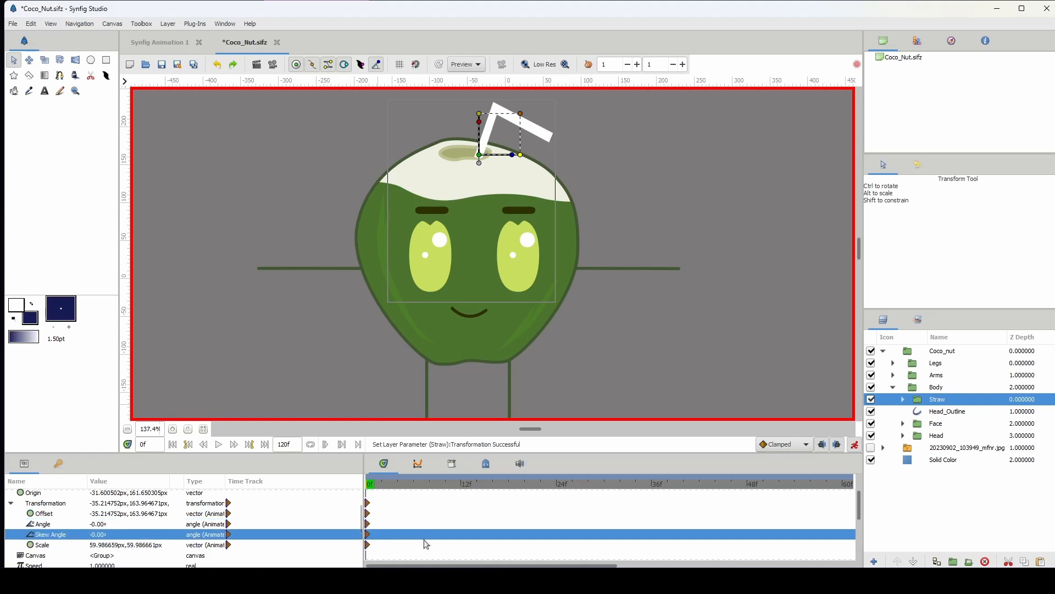
pyautogui.click(11, 502)
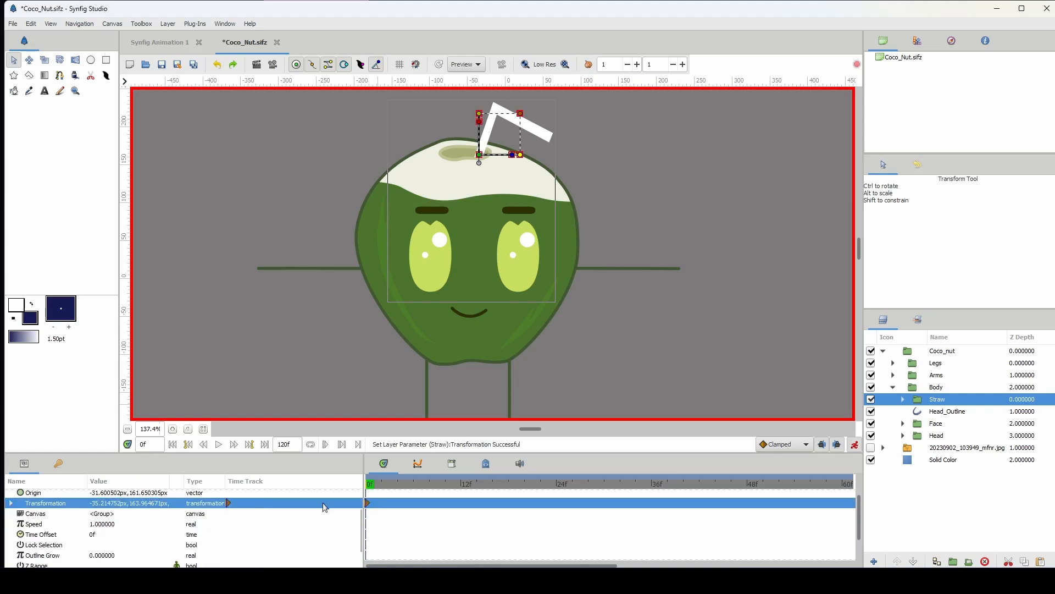
# Duplicate the Straw group's transformation waypoint from frame 0 to frame 1
pyautogui.click(373, 487)
pyautogui.moveTo(373, 487); pyautogui.dragTo(374, 489)
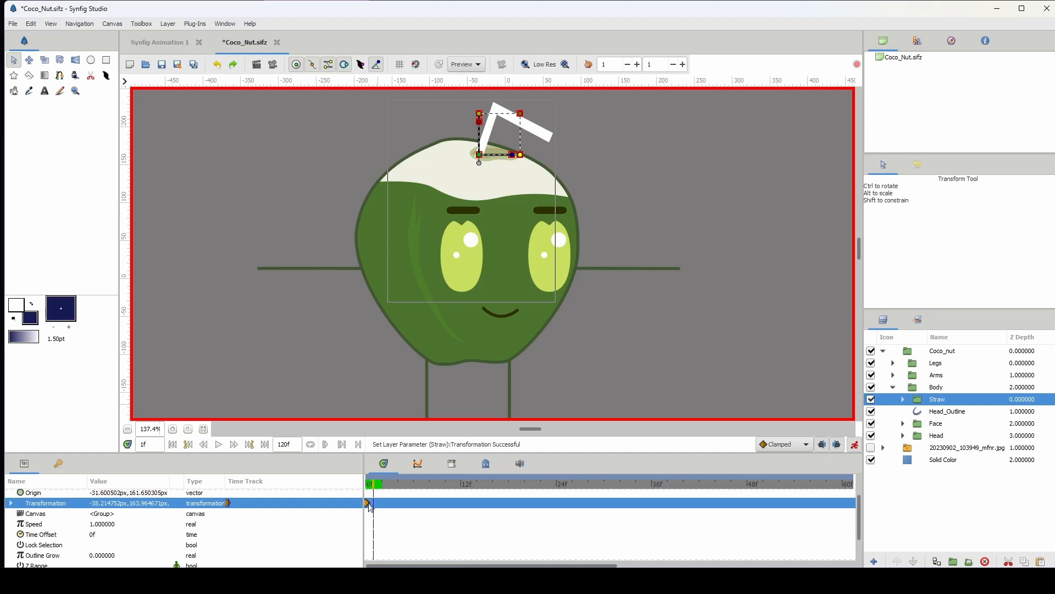
pyautogui.moveTo(373, 507); pyautogui.dragTo(374, 502)
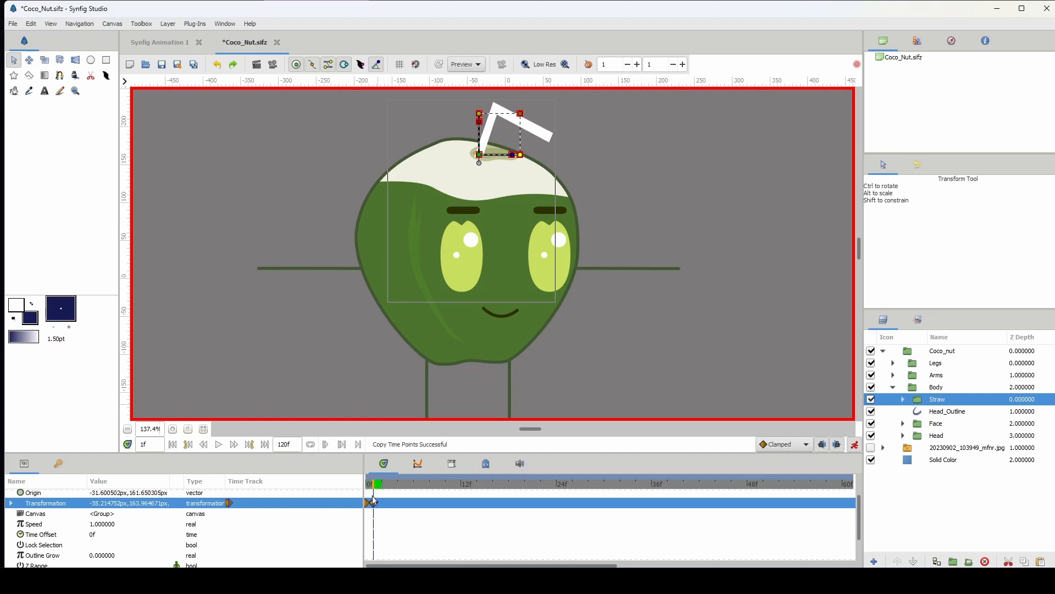
# At frame 1, move the Straw group to the right edge of the coconut's opening, offset about 7.6, 164.3 px
pyautogui.moveTo(479, 154); pyautogui.dragTo(504, 154)
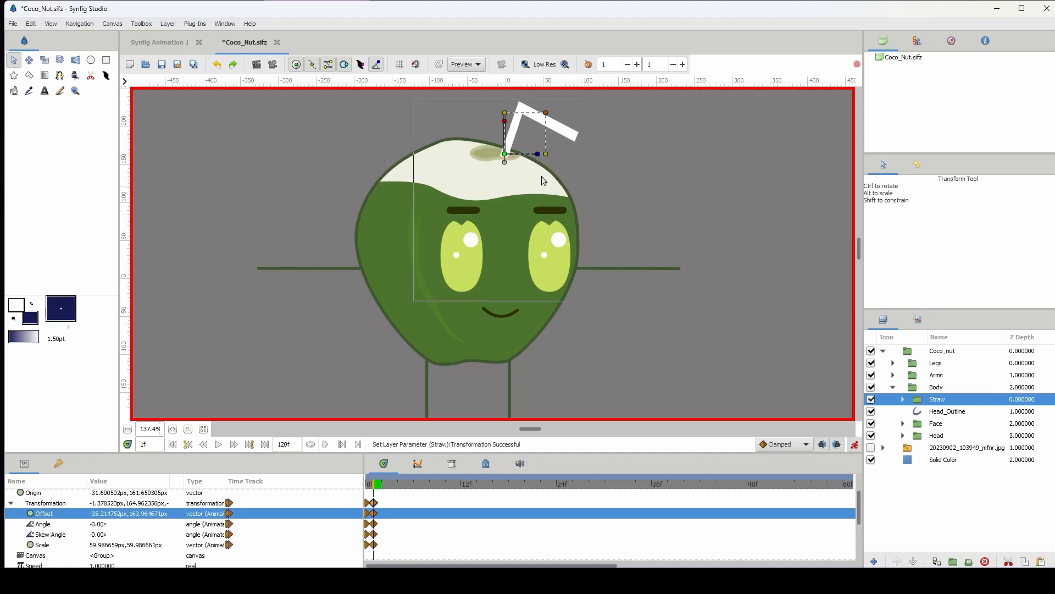
pyautogui.scroll(3, 542, 176)
pyautogui.moveTo(470, 193); pyautogui.dragTo(501, 311)
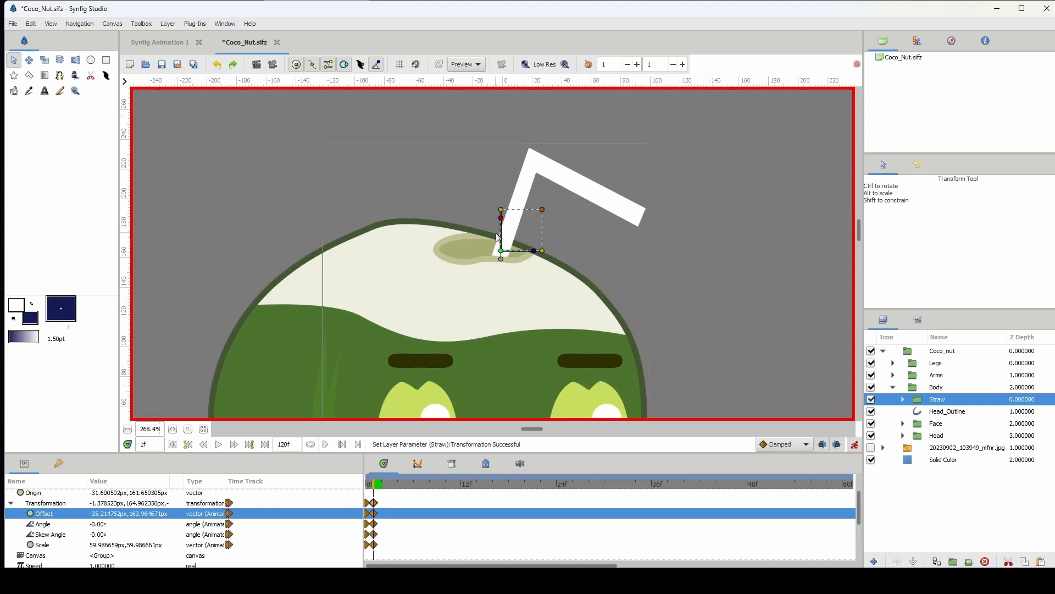
pyautogui.scroll(2, 497, 238)
pyautogui.moveTo(510, 259); pyautogui.dragTo(526, 268)
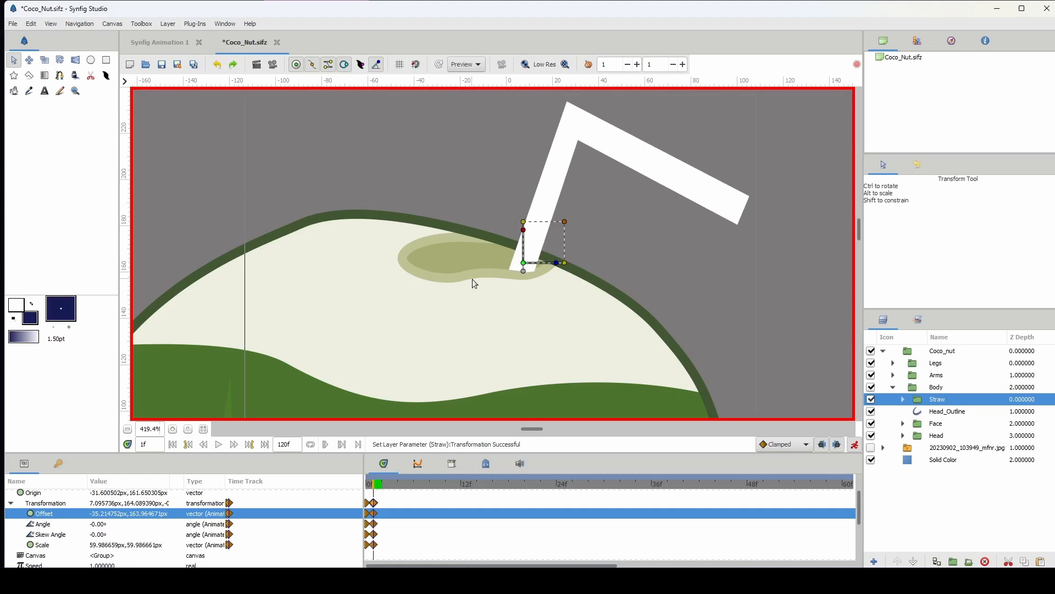
pyautogui.press('Up')
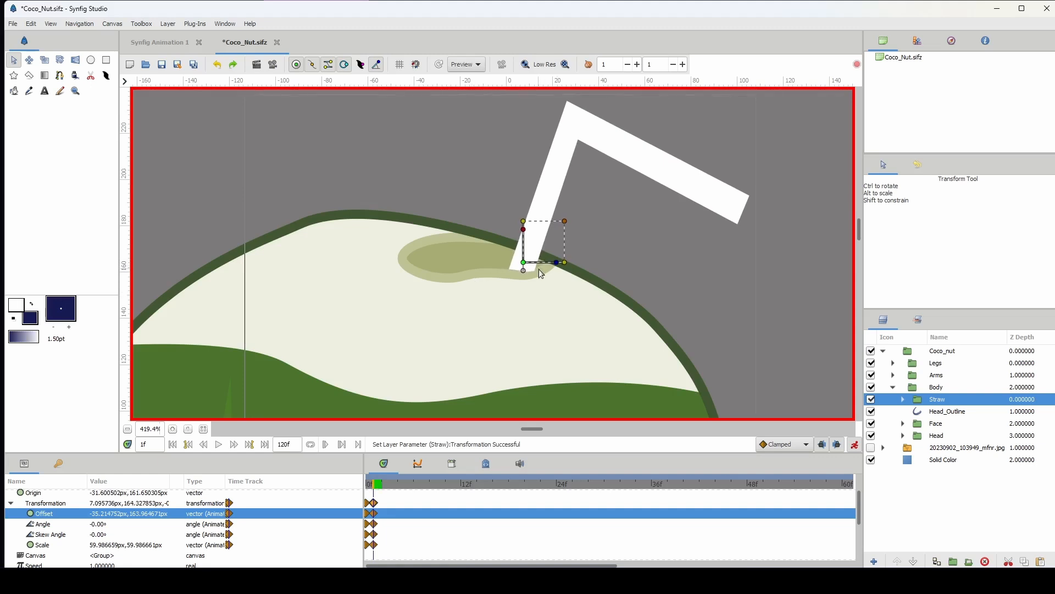
pyautogui.press('Right')
pyautogui.press('Right')
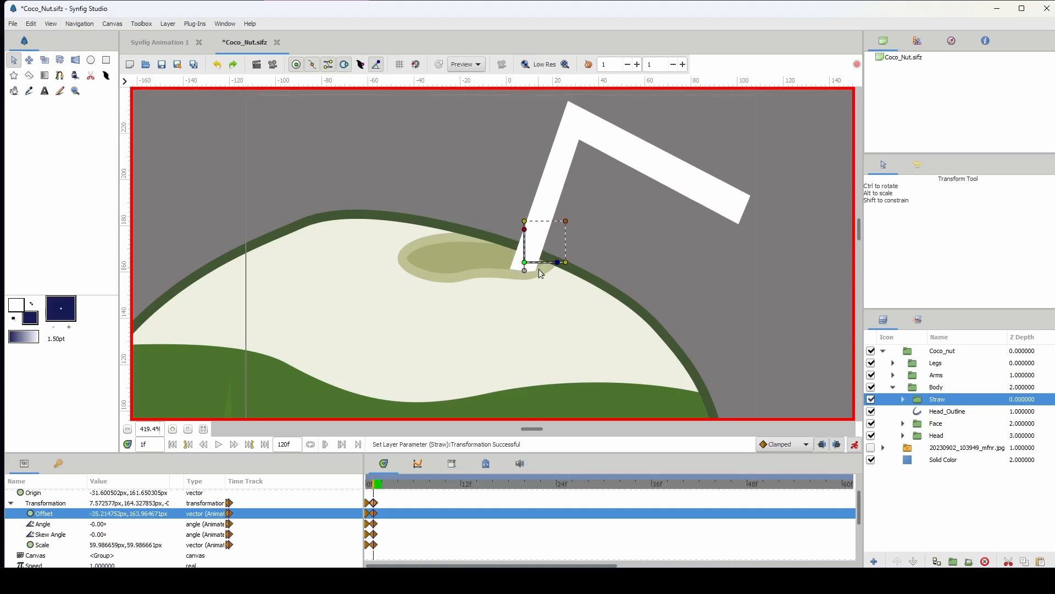
# Nudge the Straw group at frame 1 to an offset of about 7.3, 164.1 px and compare it with frame 0
pyautogui.press('Left')
pyautogui.press('Down')
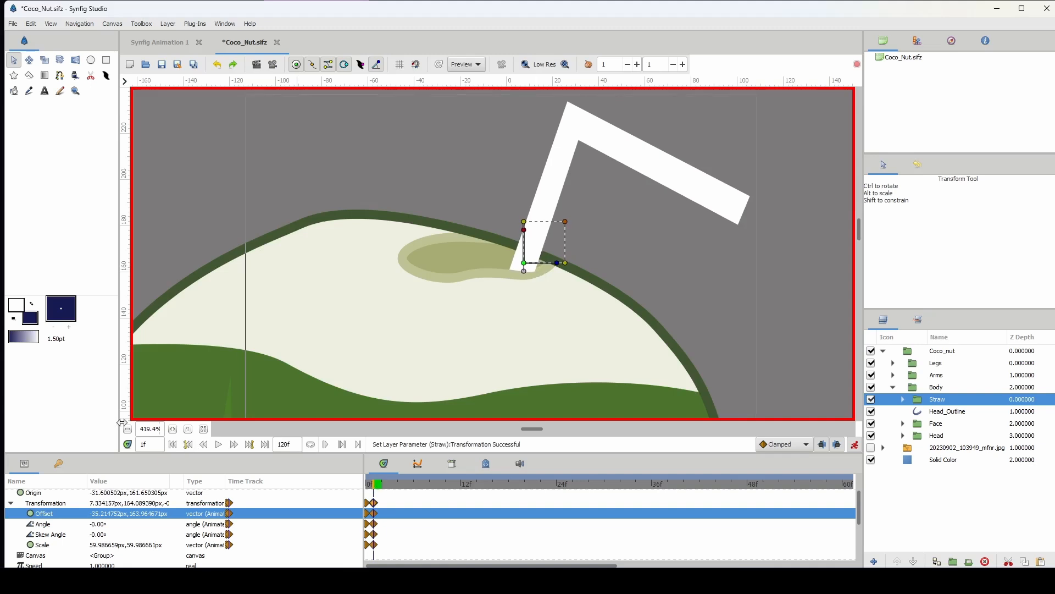
pyautogui.scroll(-5, 155, 428)
pyautogui.moveTo(448, 320); pyautogui.dragTo(473, 216)
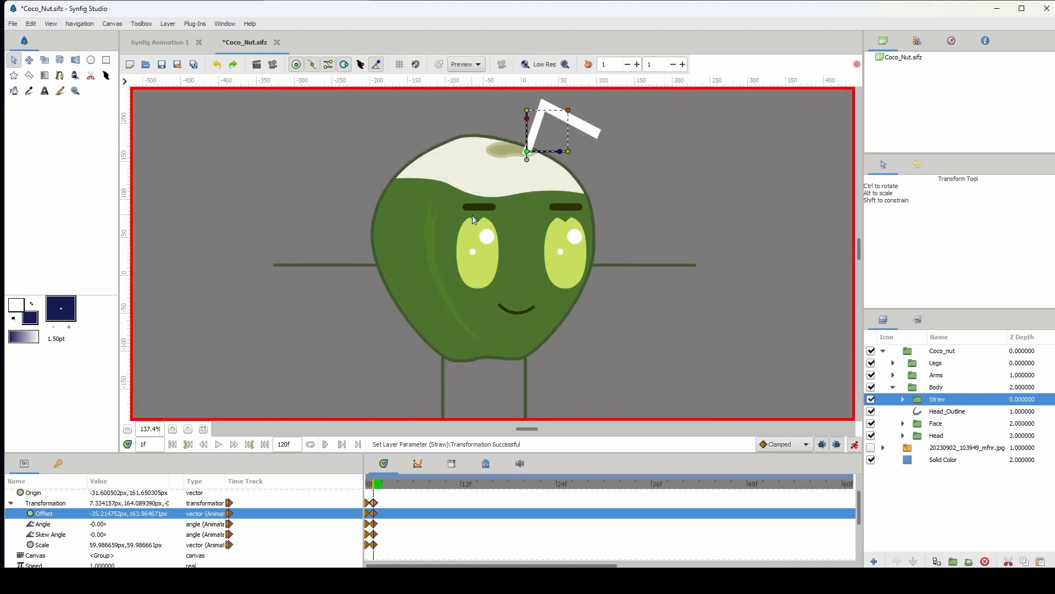
pyautogui.click(367, 485)
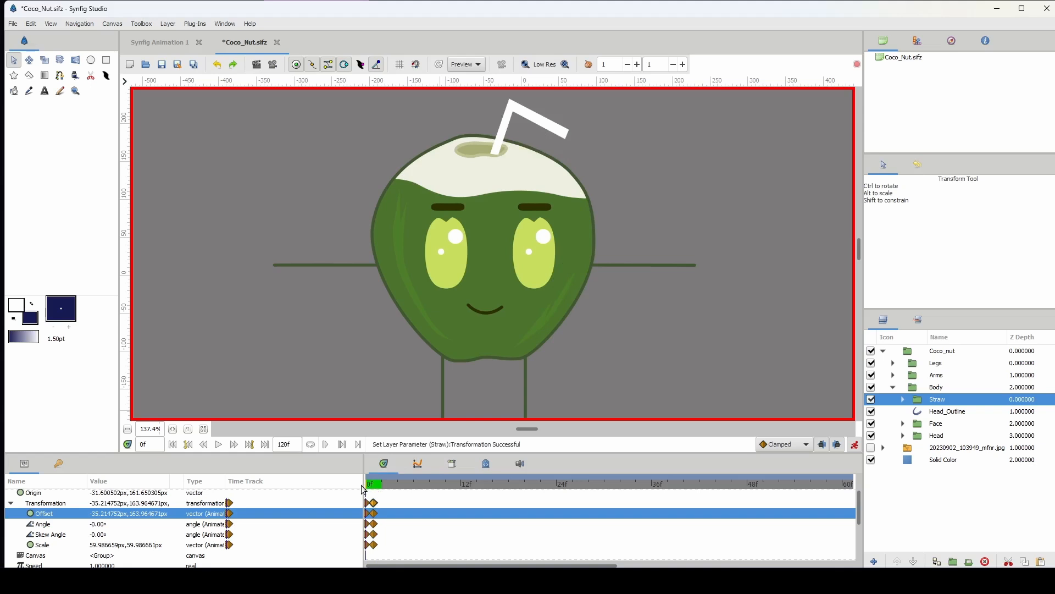
pyautogui.moveTo(361, 486); pyautogui.dragTo(377, 485)
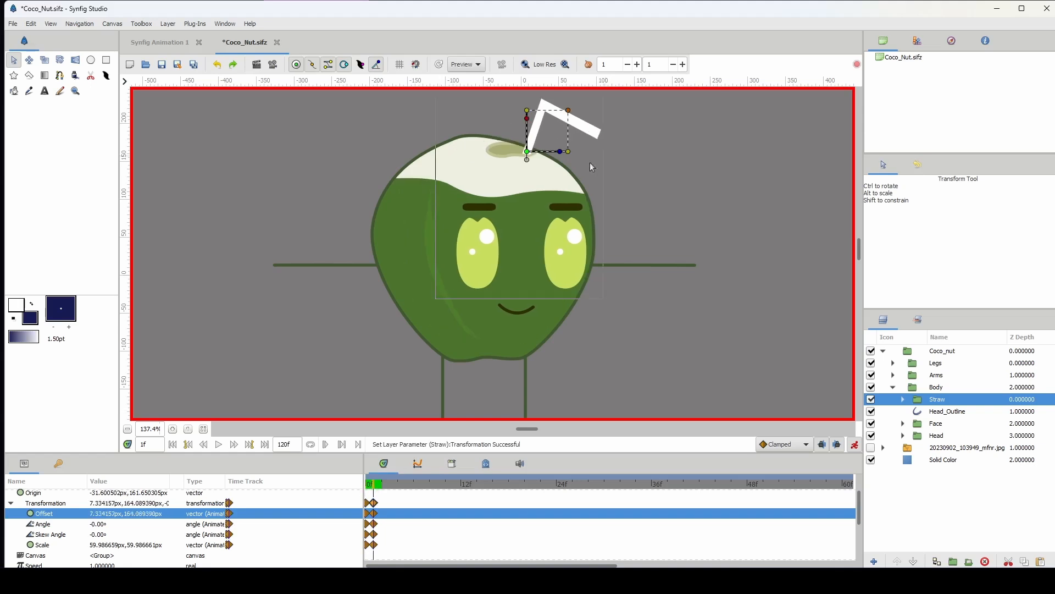
# Rotate the Straw group at frame 1 to about -7.3° with its offset about 6.9, 163.6 px, and compare frames 0 and 1
pyautogui.scroll(4, 559, 151)
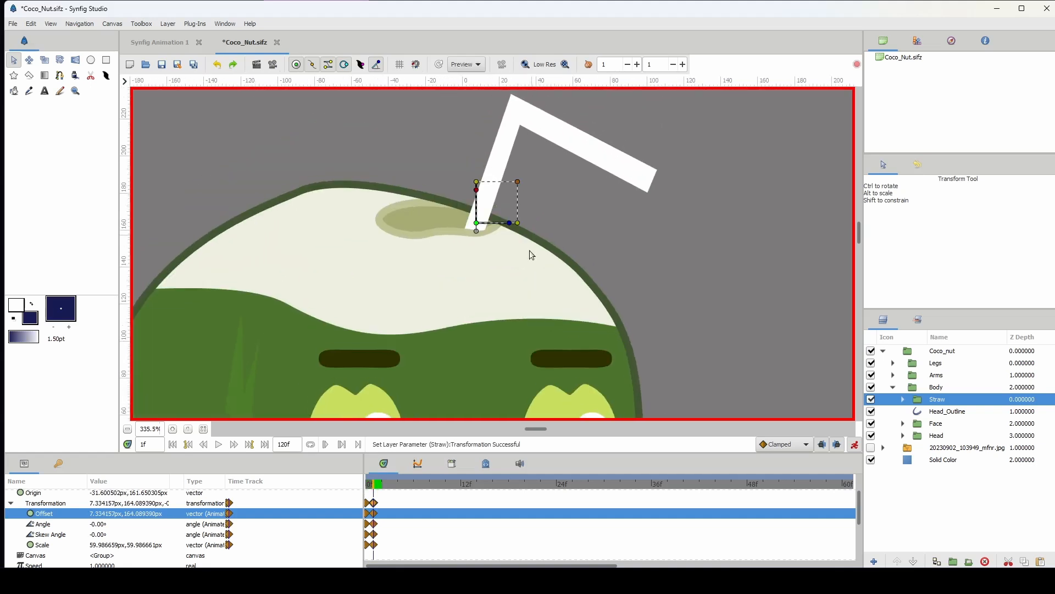
pyautogui.moveTo(508, 235); pyautogui.dragTo(475, 240)
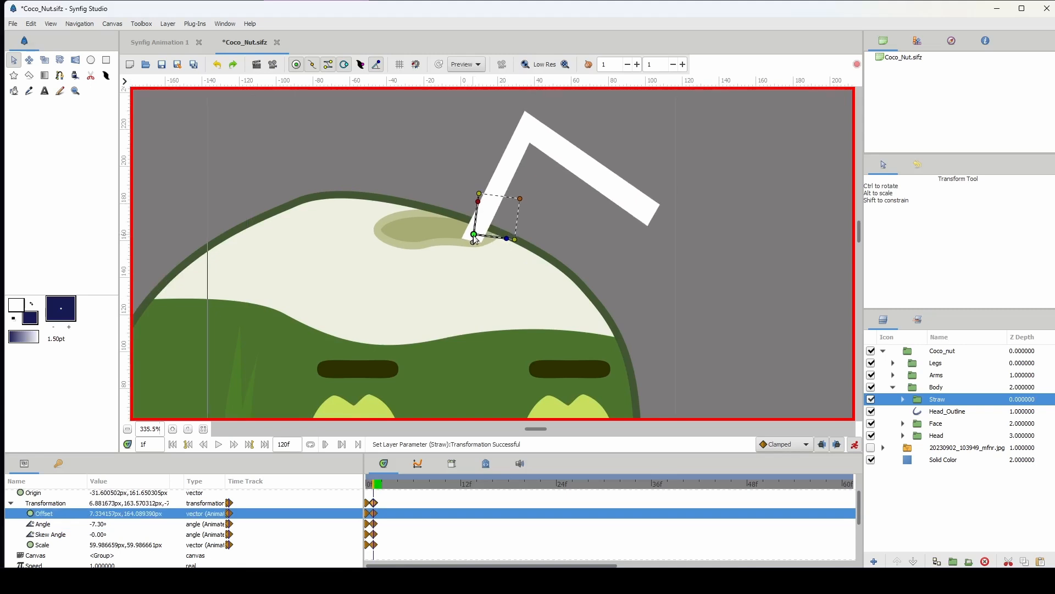
pyautogui.scroll(-4, 474, 240)
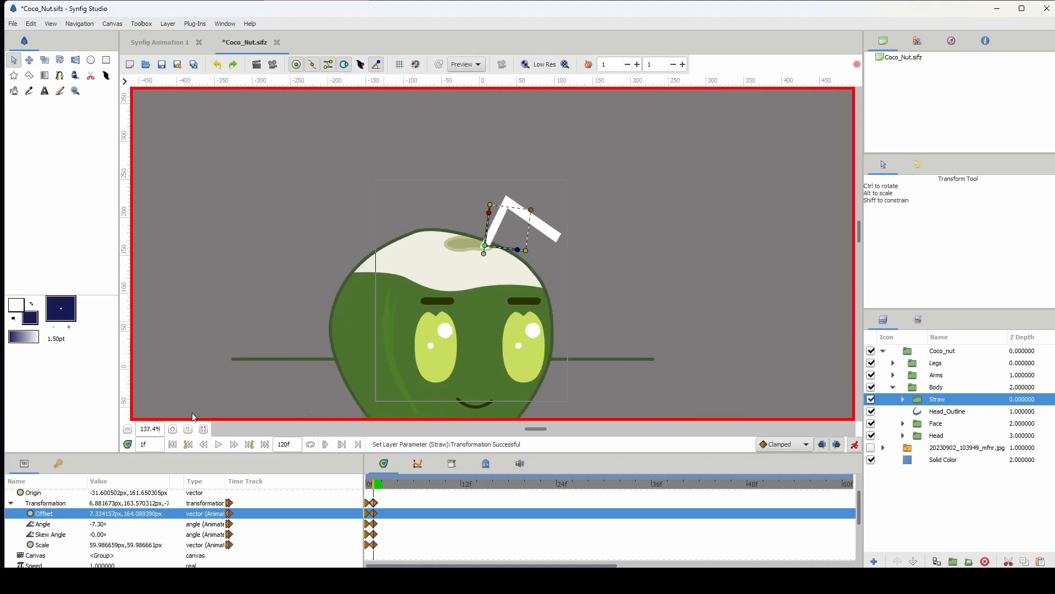
pyautogui.click(380, 487)
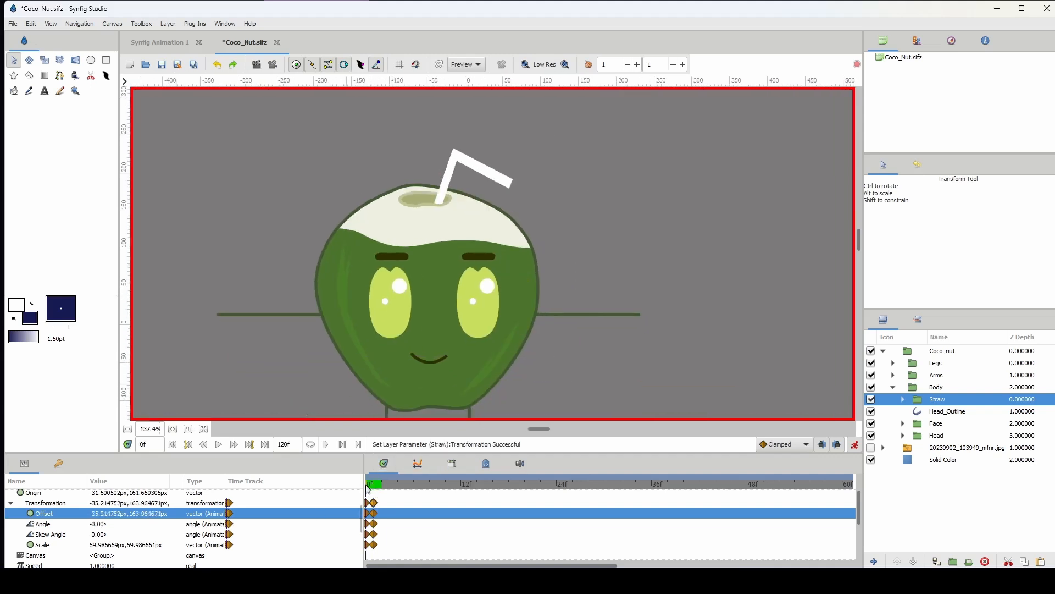
pyautogui.click(373, 487)
pyautogui.click(366, 487)
pyautogui.click(373, 486)
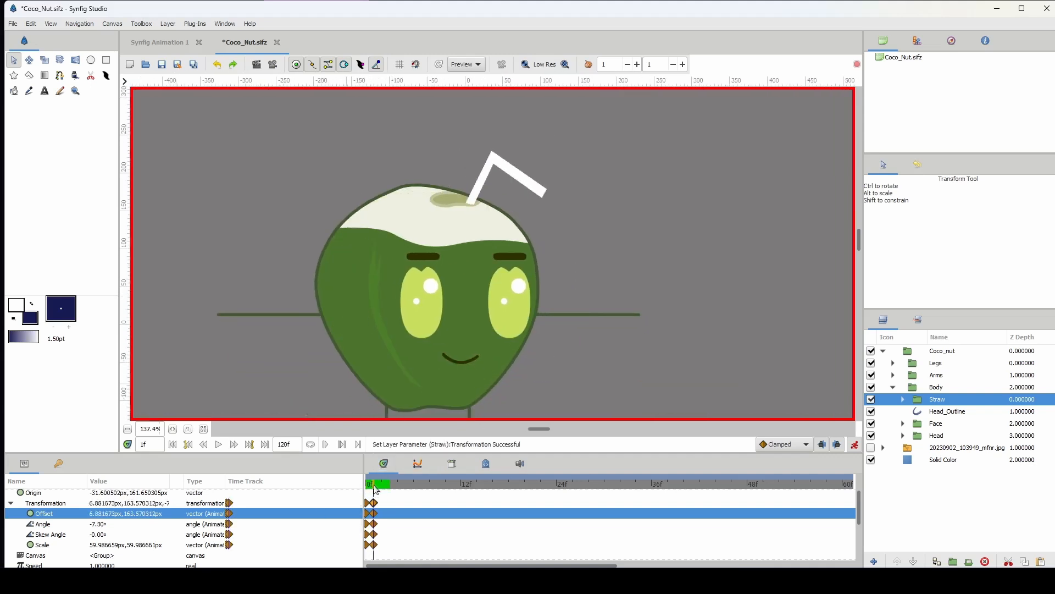
pyautogui.click(11, 503)
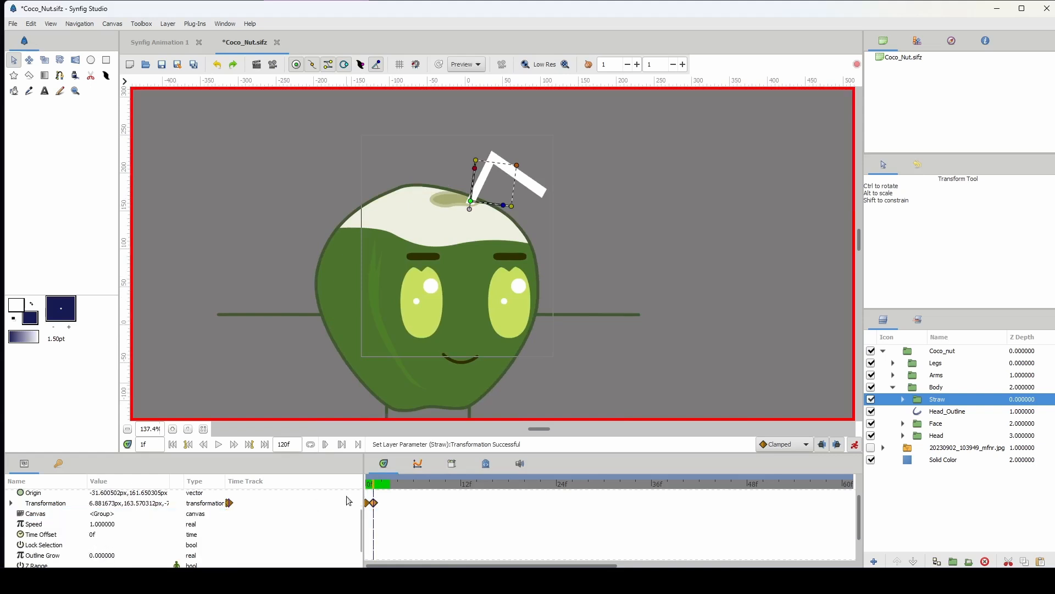
# At frame 2, replace a trial Straw placement with a copy of the frame 0 transformation waypoint and check its parameters
pyautogui.click(382, 488)
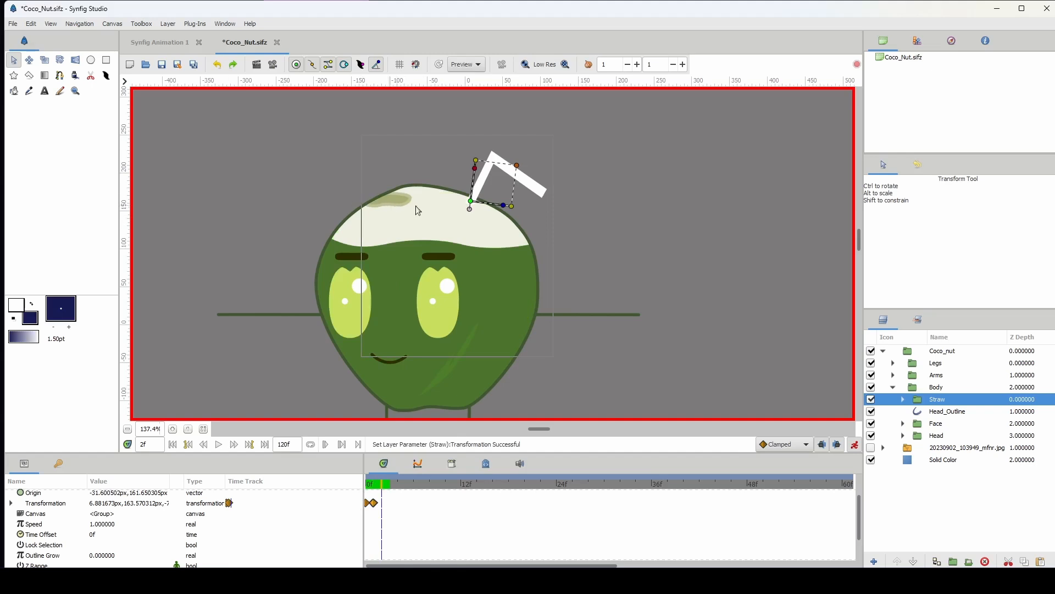
pyautogui.moveTo(470, 201); pyautogui.dragTo(397, 200)
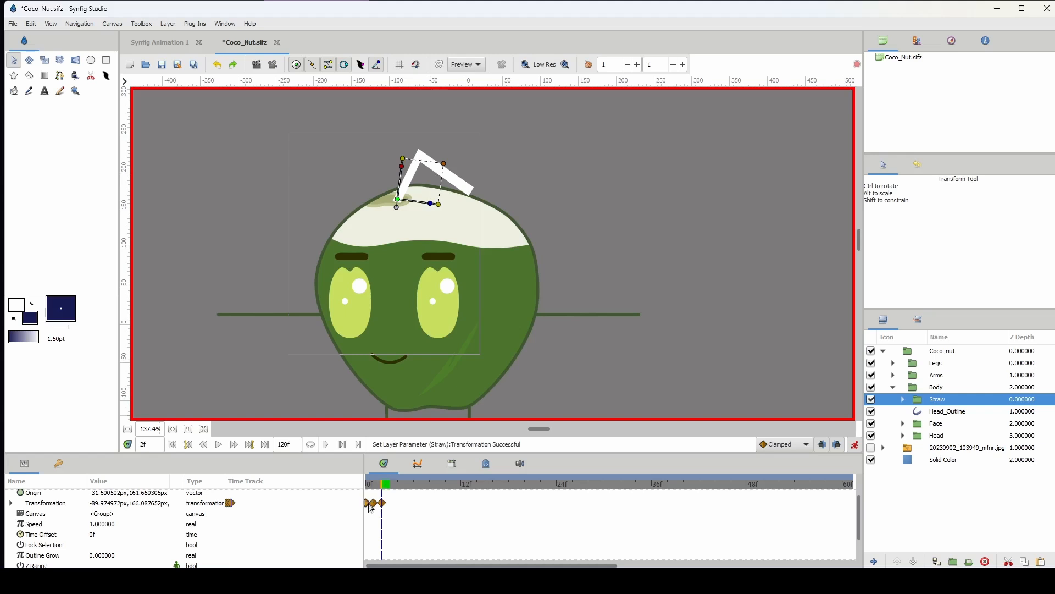
pyautogui.keyDown('shift'); pyautogui.moveTo(373, 504); pyautogui.dragTo(383, 503); pyautogui.keyUp('shift')
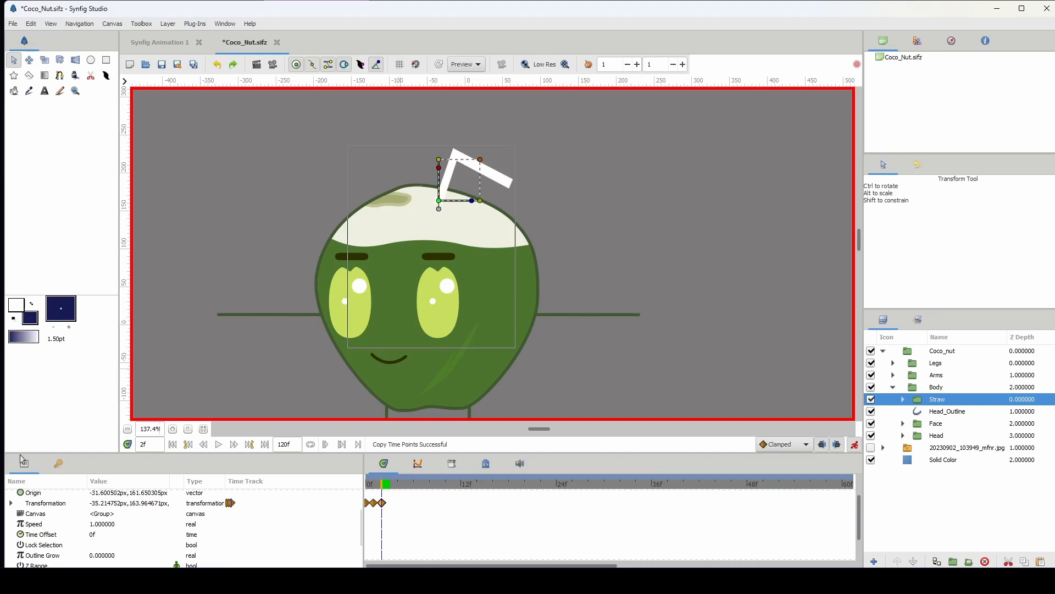
pyautogui.click(11, 503)
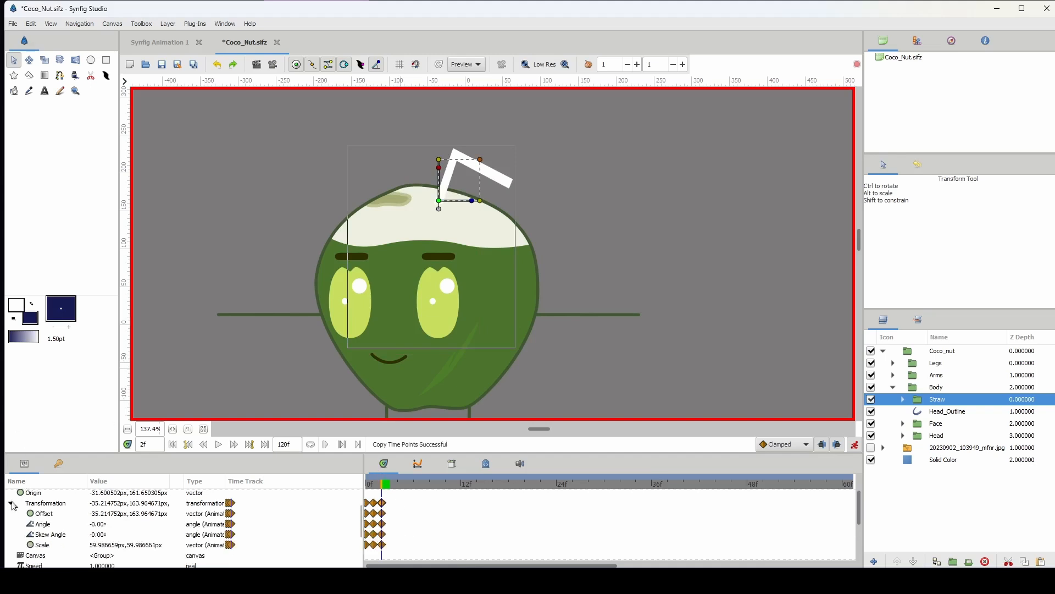
pyautogui.click(11, 503)
# Move the Straw group at frame 2 to about -82.7, 162.4 px and mirror it by setting its X scale to -59.9867 px
pyautogui.moveTo(439, 201); pyautogui.dragTo(402, 206)
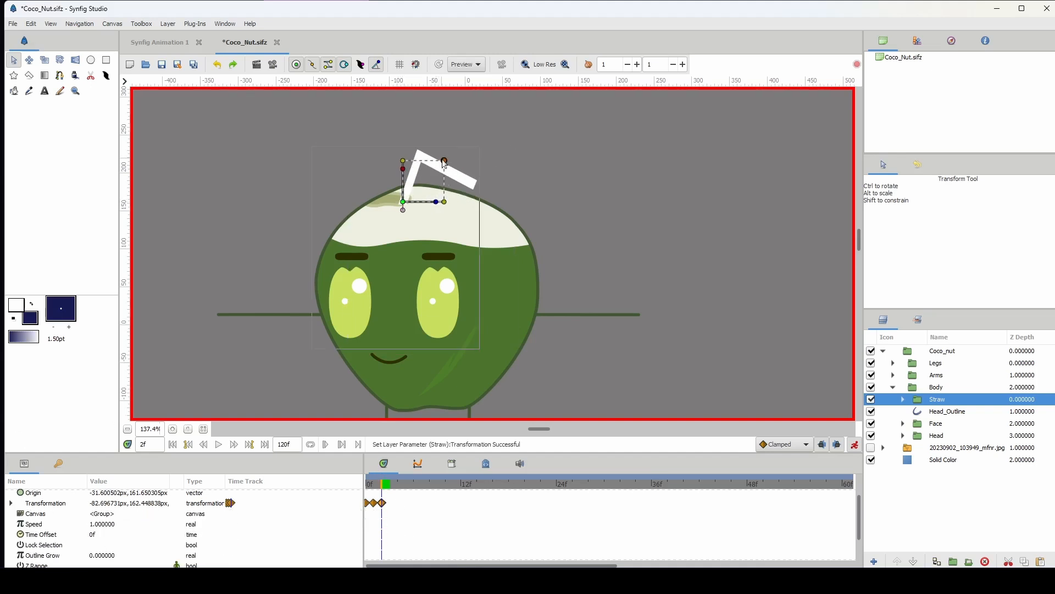
pyautogui.click(444, 161)
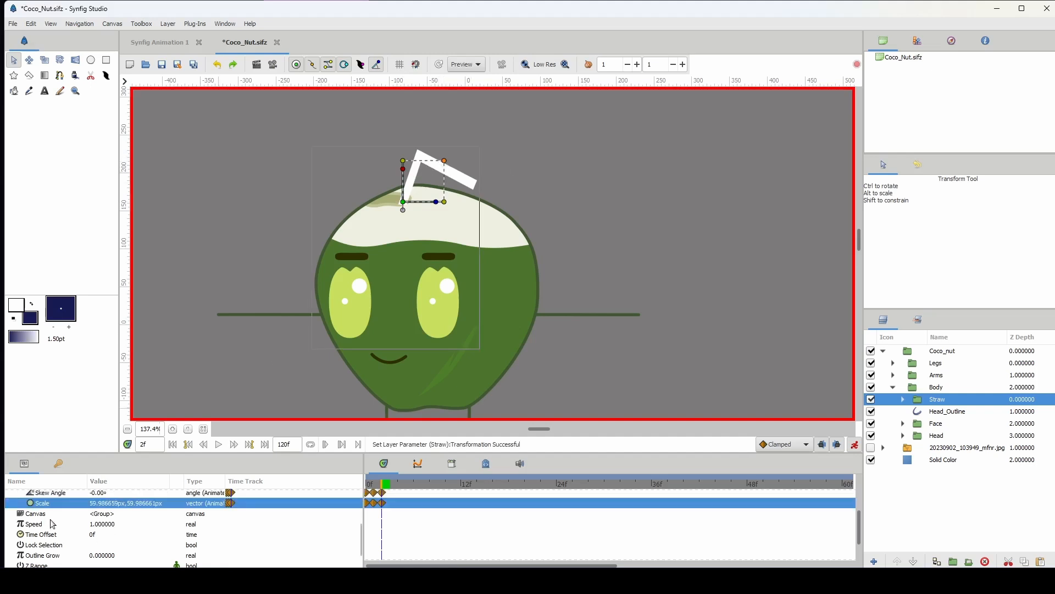
pyautogui.click(92, 503)
pyautogui.click(91, 503)
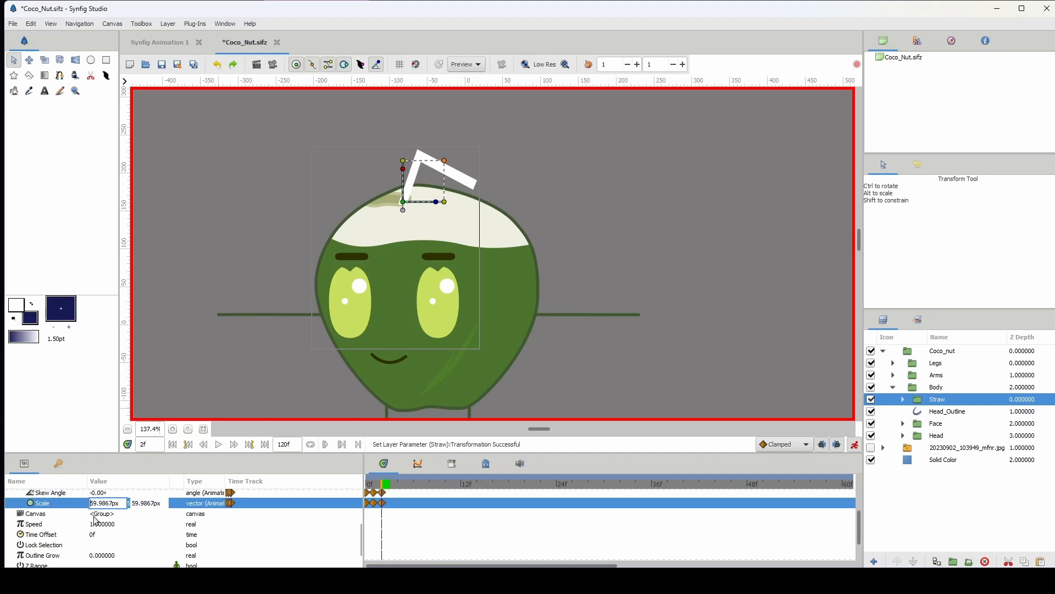
pyautogui.write('-')
pyautogui.press('Tab')
pyautogui.press('Return')
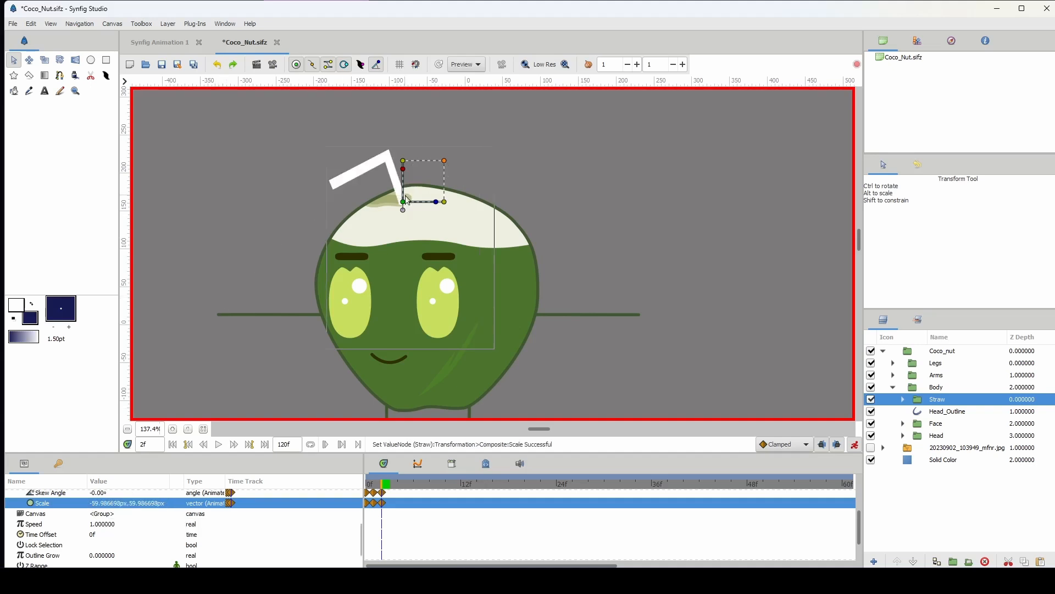
# Shift the mirrored Straw at frame 2 onto the coconut's opening, offset about -88.3, 164.1 px, and compare it with frame 1
pyautogui.scroll(4, 403, 193)
pyautogui.scroll(1, 396, 202)
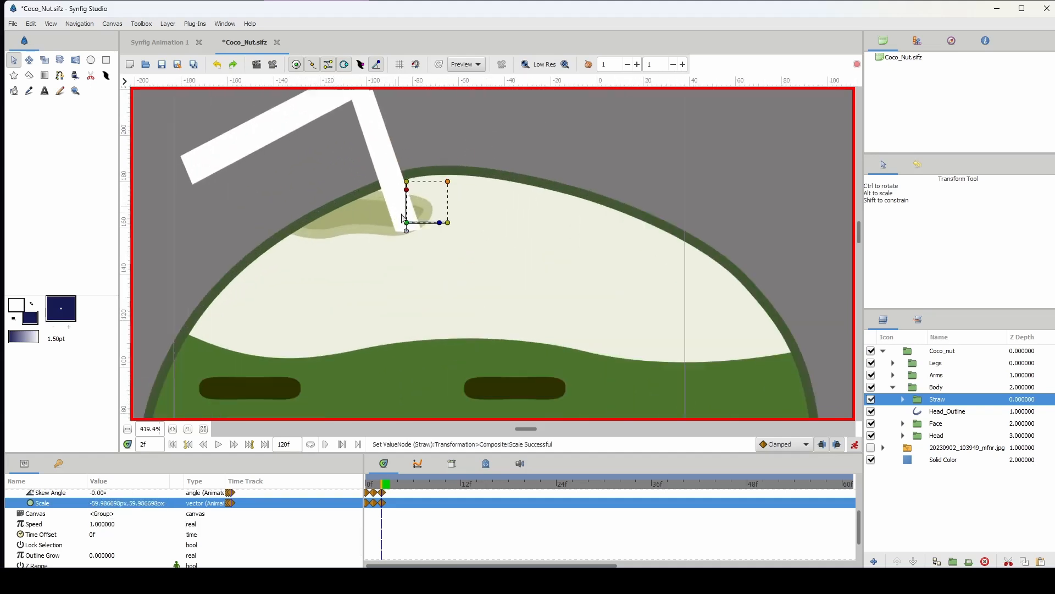
pyautogui.moveTo(407, 222)
pyautogui.mouseDown()
pyautogui.moveTo(396, 227)
pyautogui.moveTo(393, 214)
pyautogui.mouseUp()
pyautogui.press('Down')
pyautogui.press('Down')
pyautogui.press('Down')
pyautogui.press('Down')
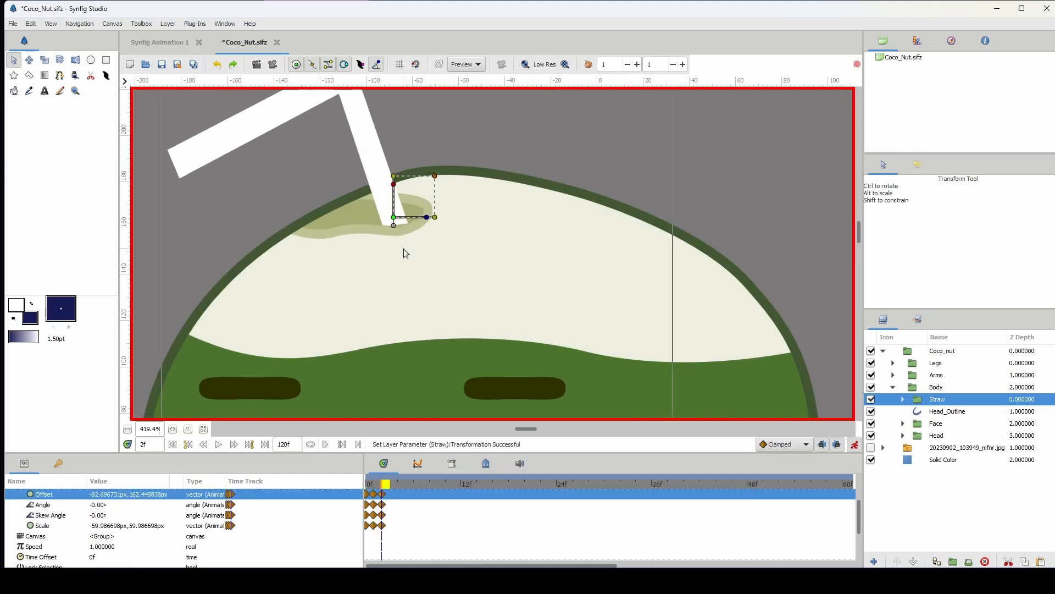
pyautogui.scroll(-5, 151, 428)
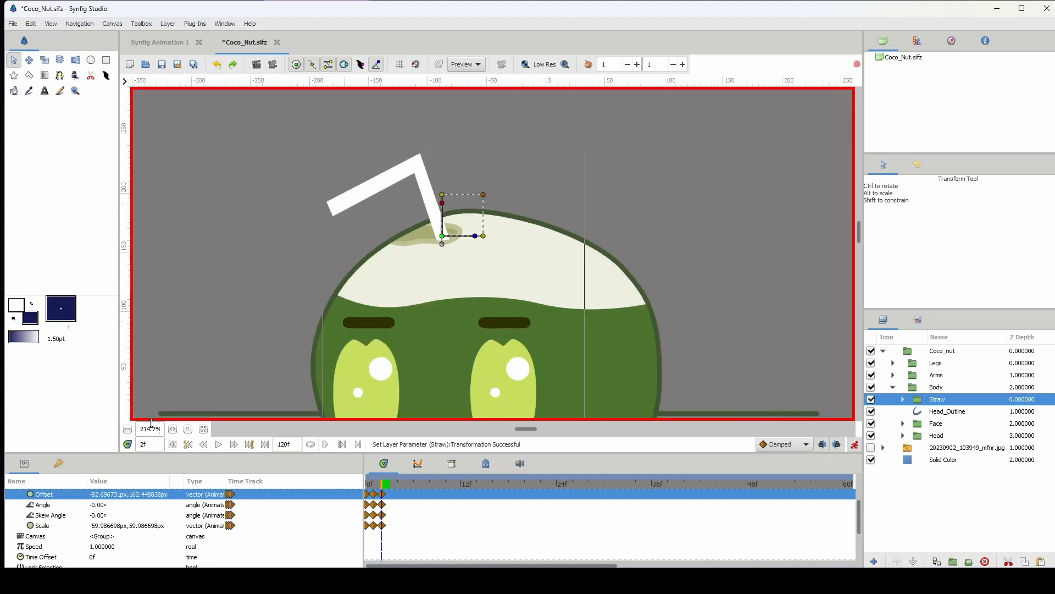
pyautogui.click(374, 485)
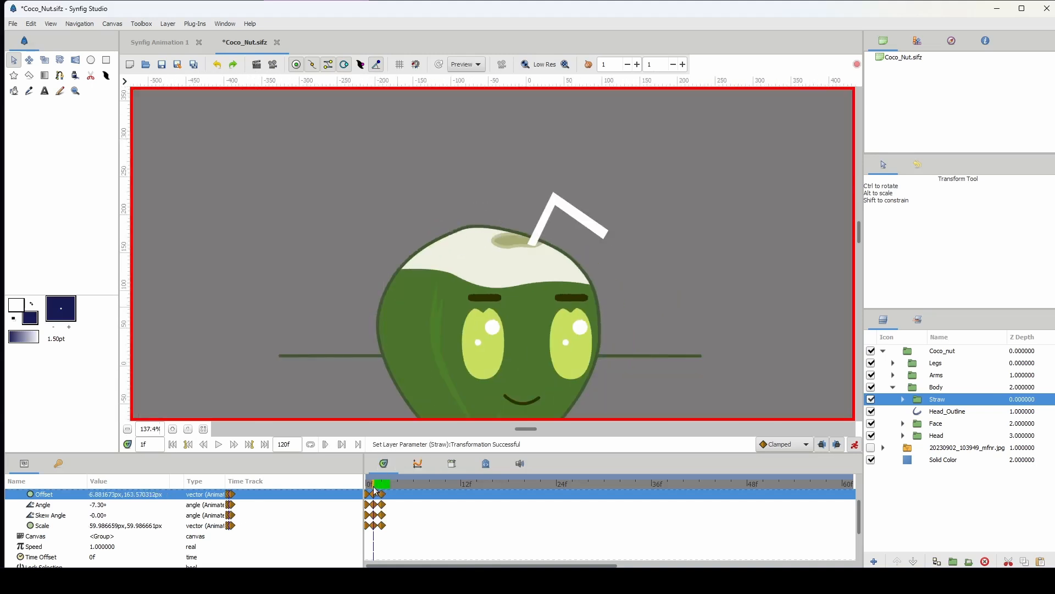
pyautogui.click(373, 486)
# At frame 3, move the Straw group to the opening at the coconut's top edge, offset about -48.9, 184.6 px
pyautogui.moveTo(377, 485)
pyautogui.mouseDown()
pyautogui.moveTo(355, 487)
pyautogui.moveTo(393, 493)
pyautogui.mouseUp()
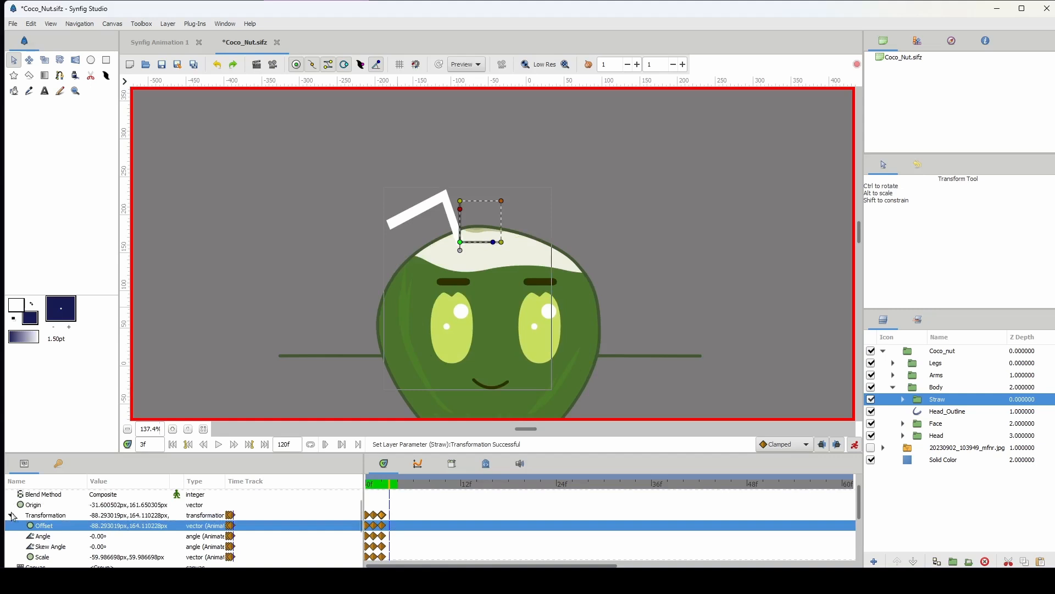
pyautogui.click(10, 516)
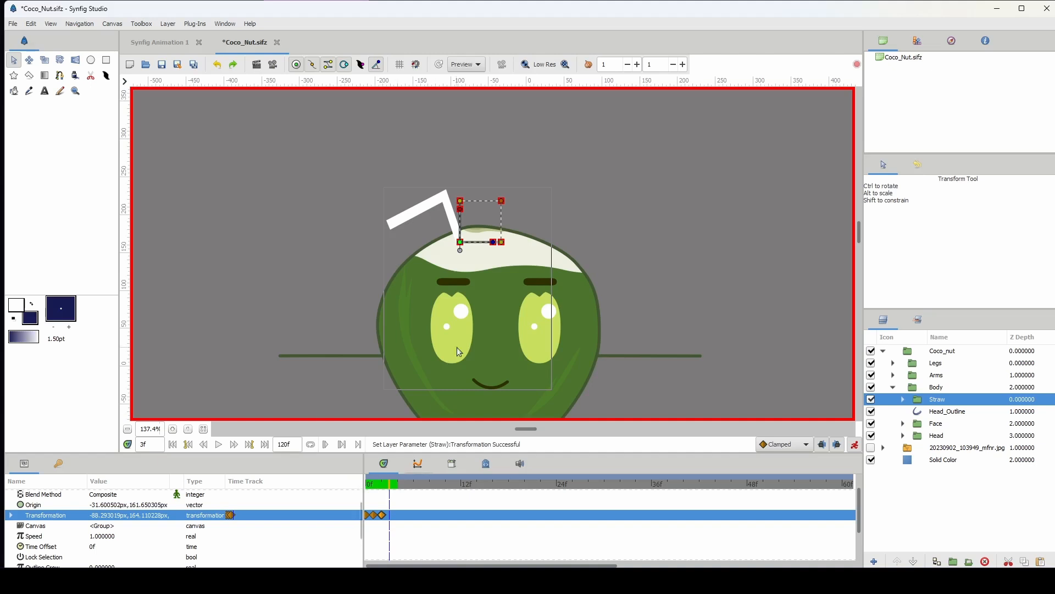
pyautogui.moveTo(455, 351); pyautogui.dragTo(430, 270)
pyautogui.moveTo(435, 229); pyautogui.dragTo(427, 308)
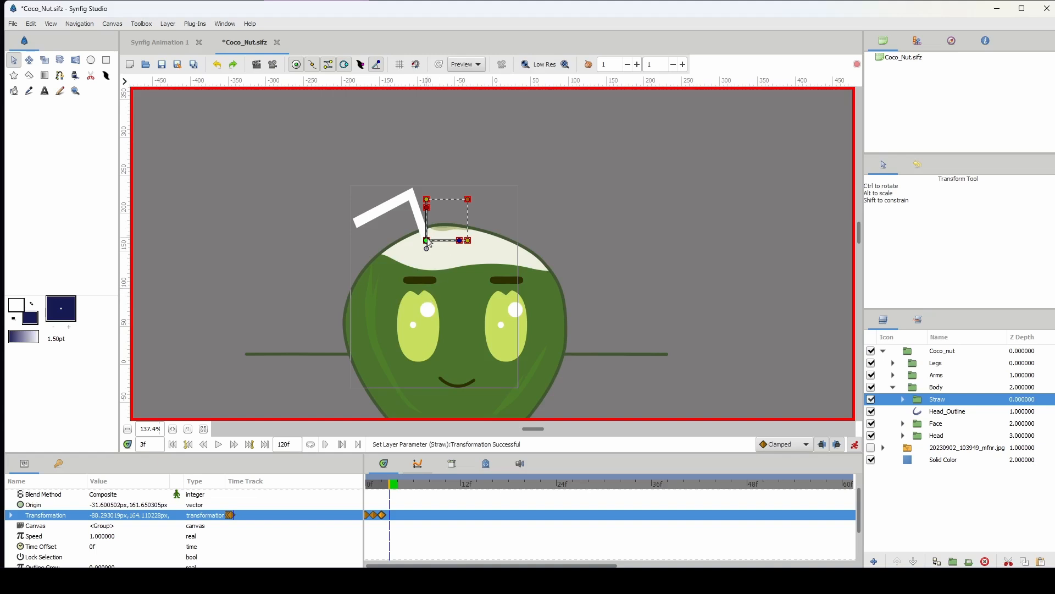
pyautogui.moveTo(427, 241); pyautogui.dragTo(457, 226)
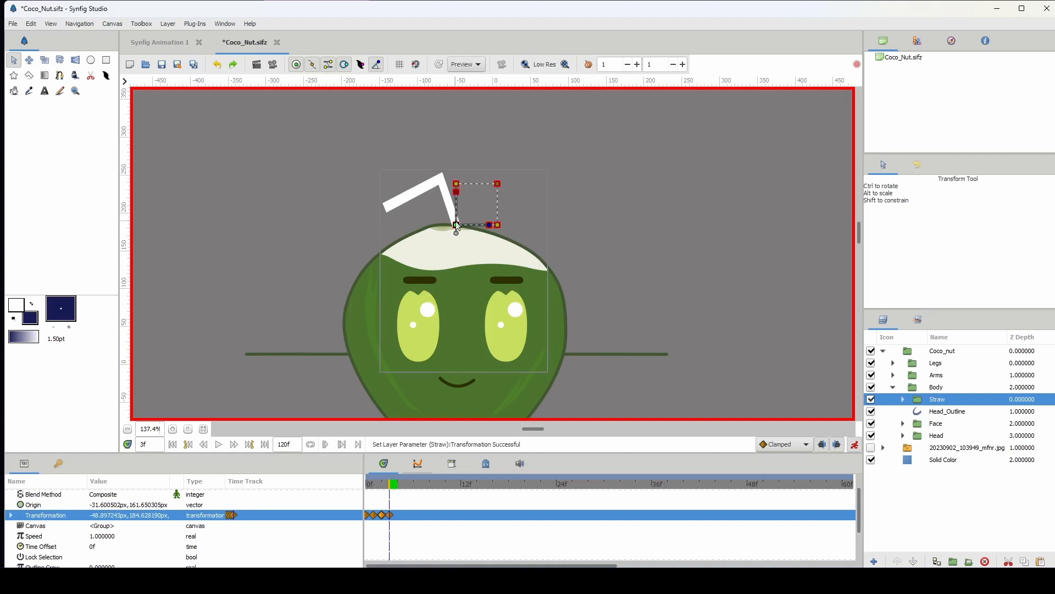
pyautogui.scroll(7, 456, 226)
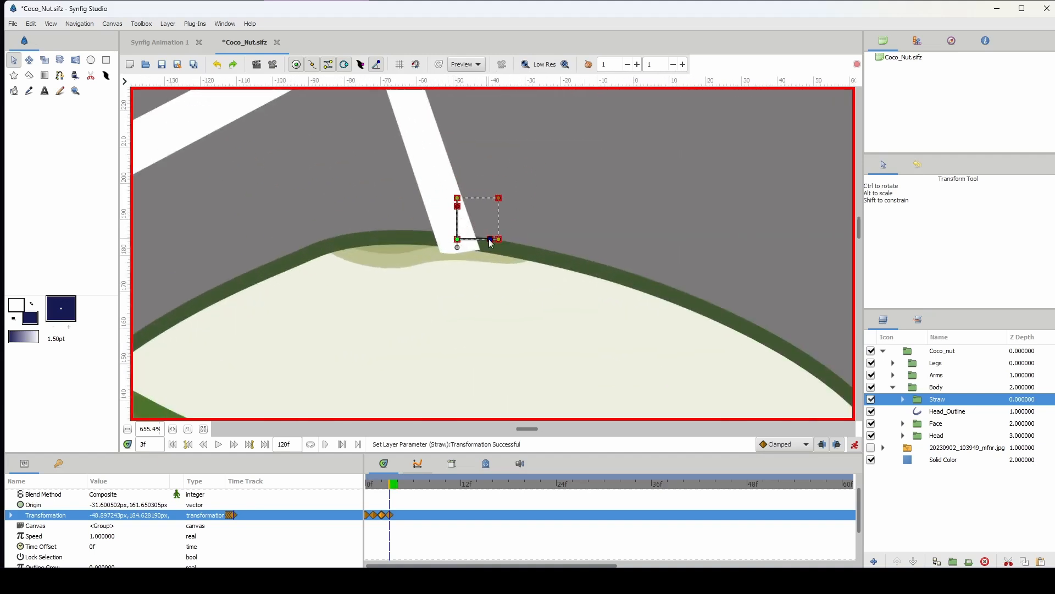
# Rotate the Straw group at frame 3 to about -12.1° and place it at an offset of about -44.1, 184.5 px
pyautogui.click(490, 242)
pyautogui.moveTo(492, 245); pyautogui.dragTo(496, 252)
pyautogui.scroll(-4, 497, 252)
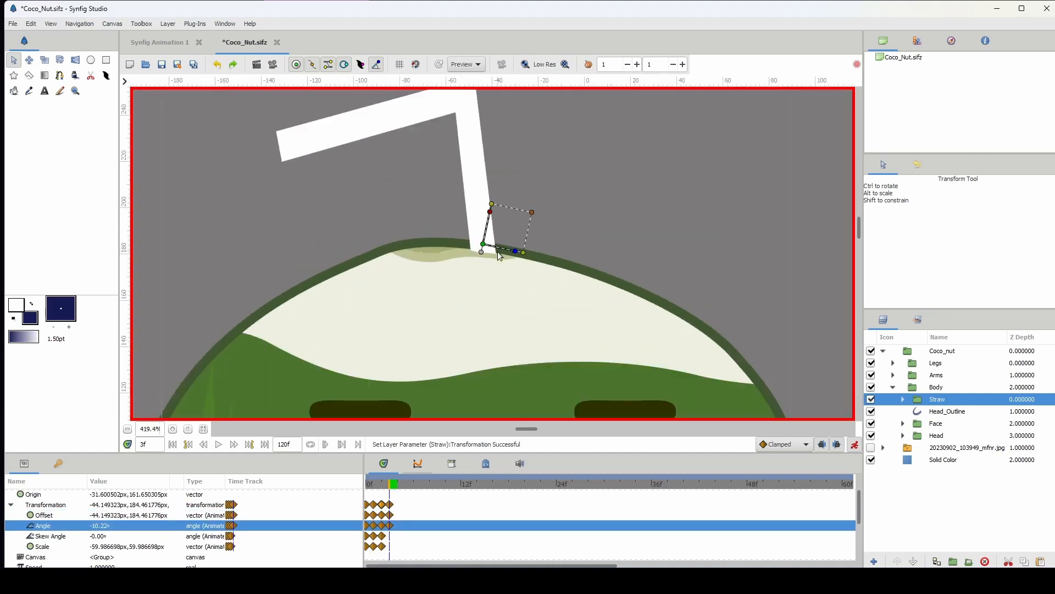
pyautogui.scroll(-3, 496, 257)
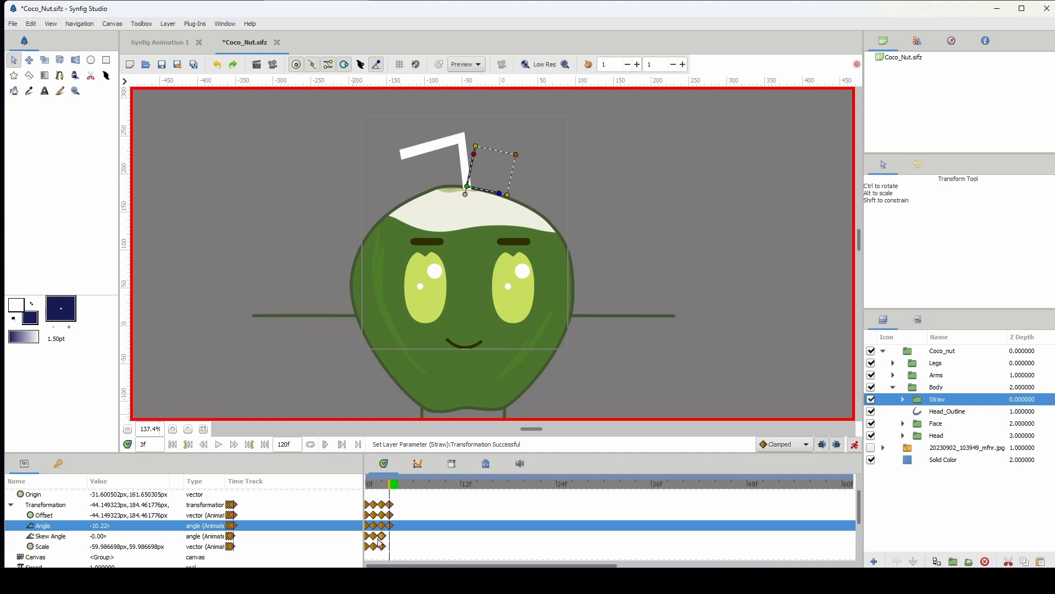
# Duplicate the Straw group's skew angle and scale waypoints to frame 3 and review frames 0 to 3
pyautogui.click(44, 546)
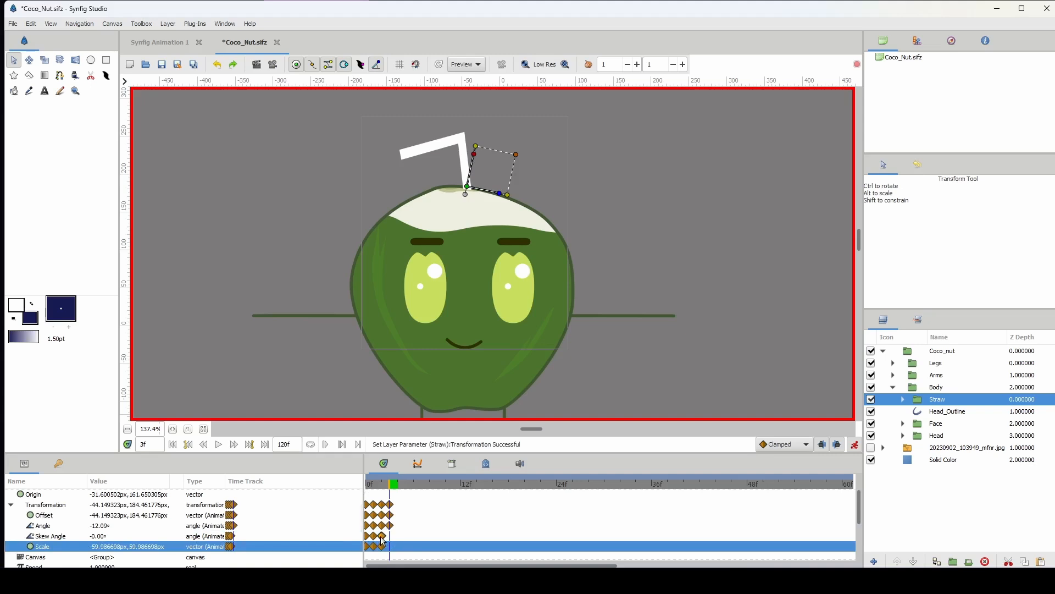
pyautogui.moveTo(389, 536); pyautogui.dragTo(389, 547)
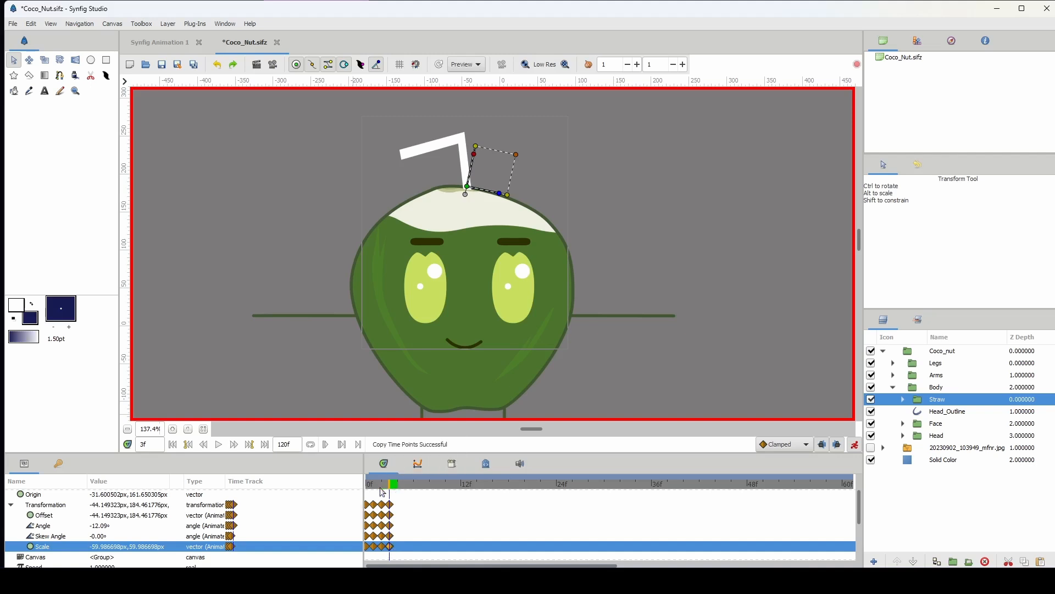
pyautogui.click(367, 485)
pyautogui.moveTo(366, 487); pyautogui.dragTo(389, 484)
# Flip the Straw group back at frame 3 by setting its X scale to 59.9867 px
pyautogui.click(96, 547)
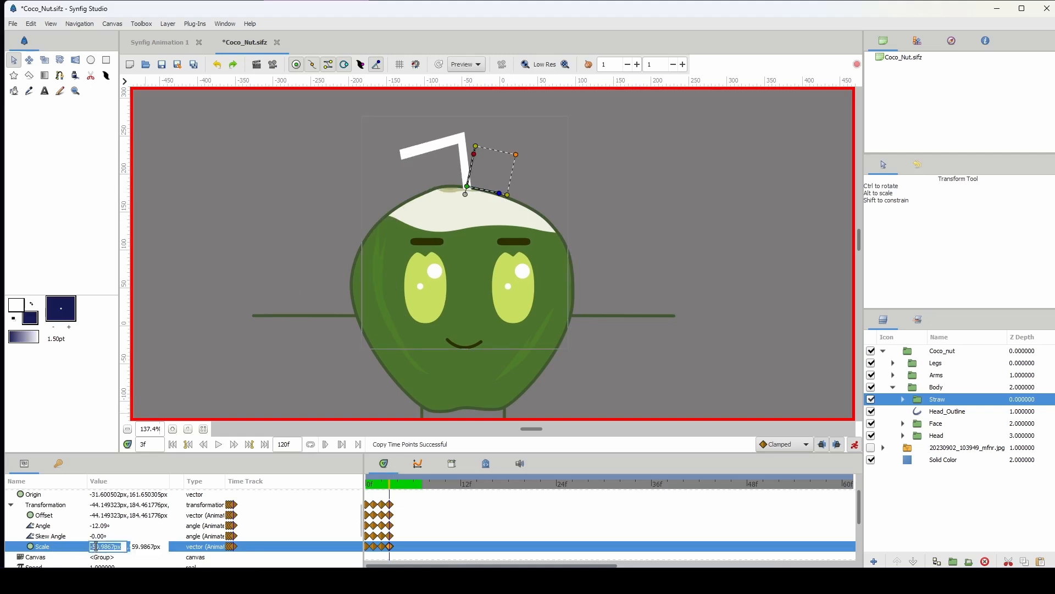
pyautogui.click(94, 546)
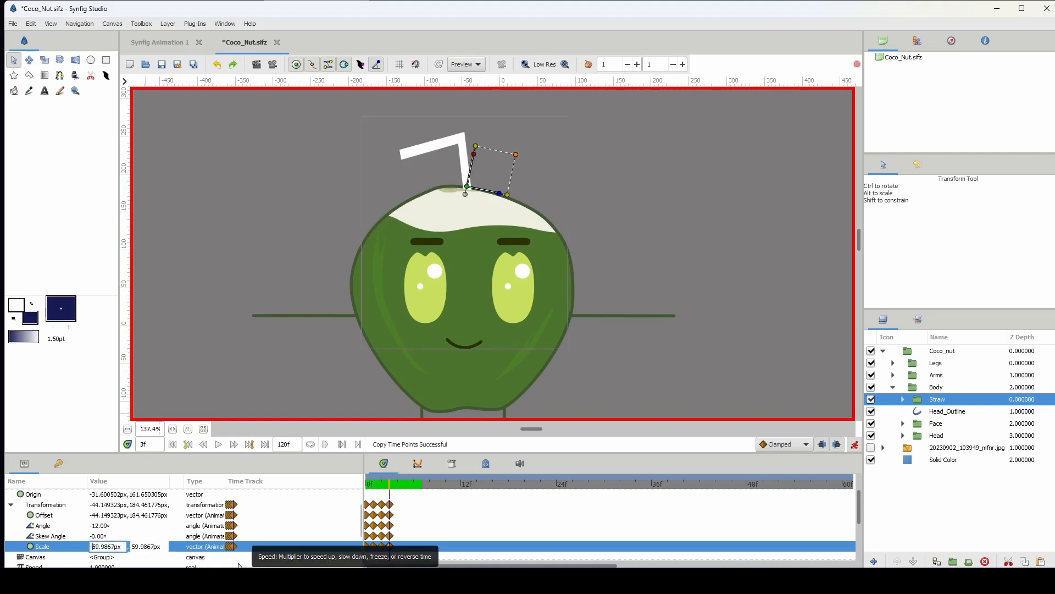
pyautogui.press('Return')
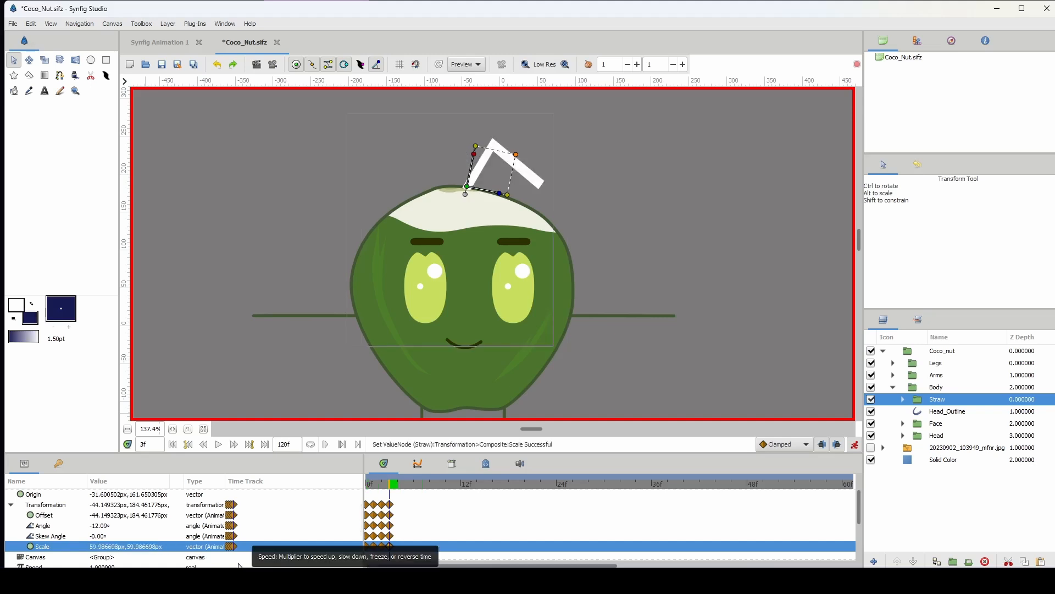
pyautogui.scroll(3, 504, 174)
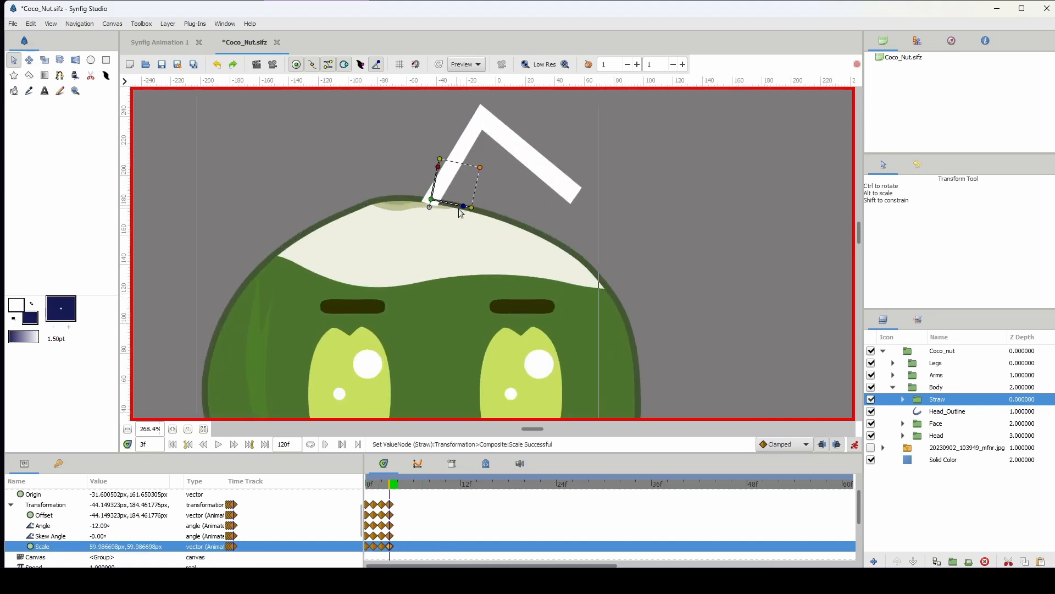
# Rotate the Straw group at frame 3 to about -0.42°, keeping its base in the opening at an offset of about -44.1, 184.5 px
pyautogui.click(465, 199)
pyautogui.moveTo(465, 198); pyautogui.dragTo(464, 196)
pyautogui.scroll(4, 442, 199)
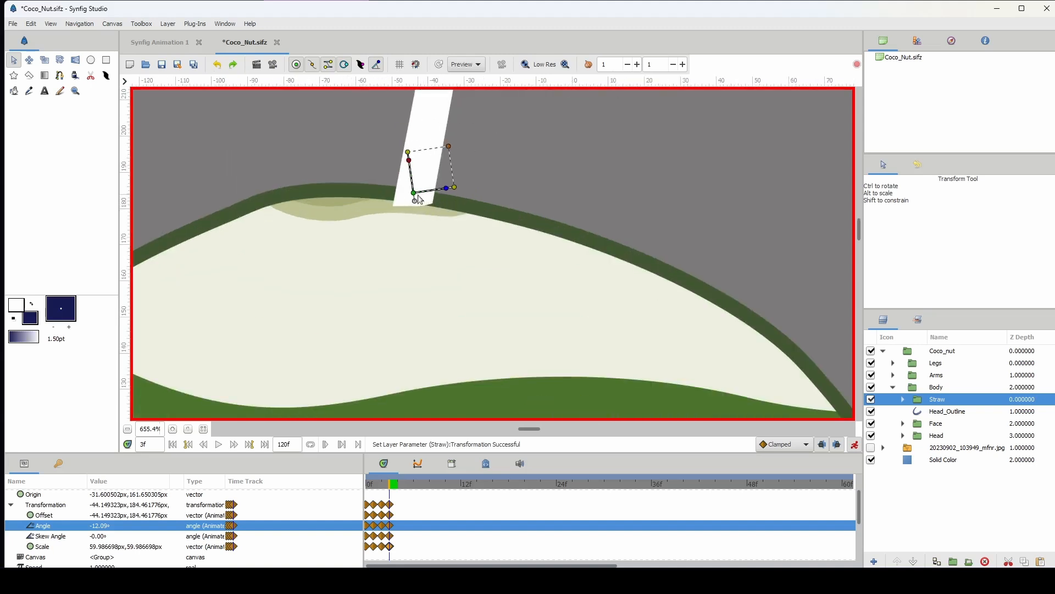
pyautogui.moveTo(446, 189)
pyautogui.mouseDown()
pyautogui.moveTo(449, 198)
pyautogui.moveTo(435, 195)
pyautogui.mouseUp()
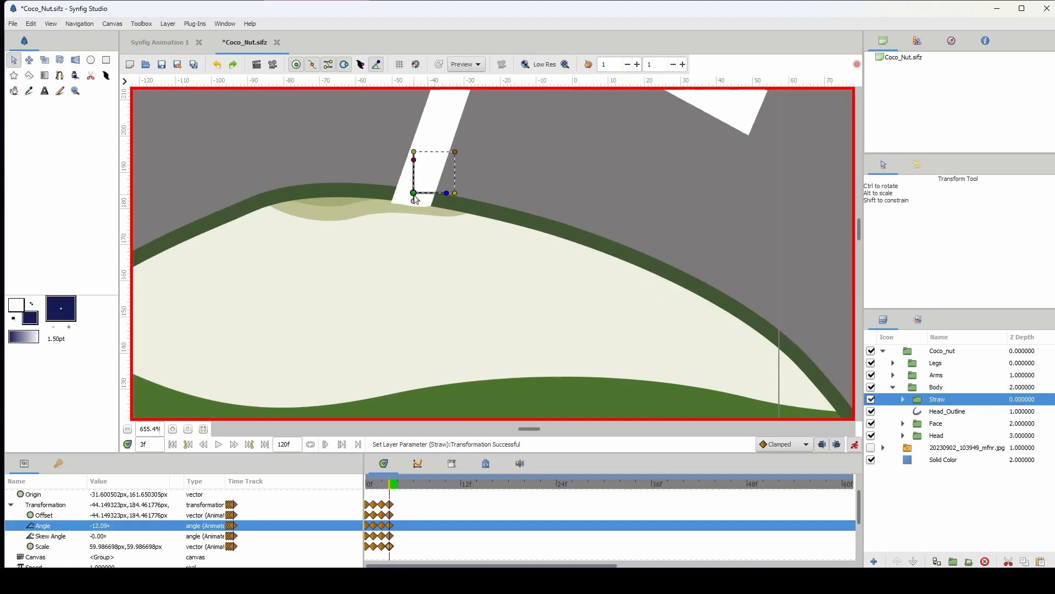
pyautogui.click(414, 193)
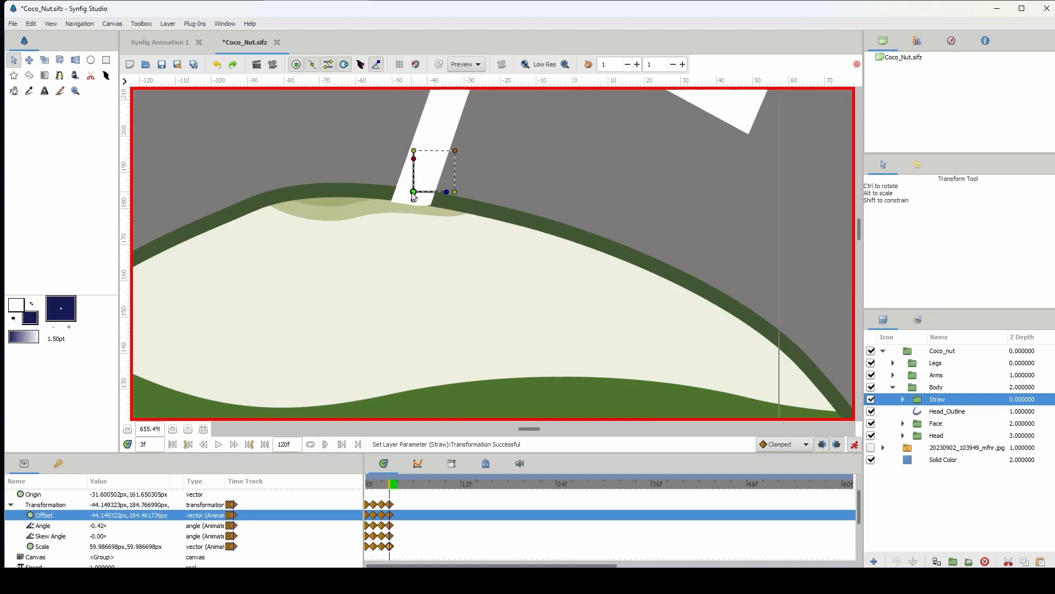
pyautogui.scroll(-6, 447, 218)
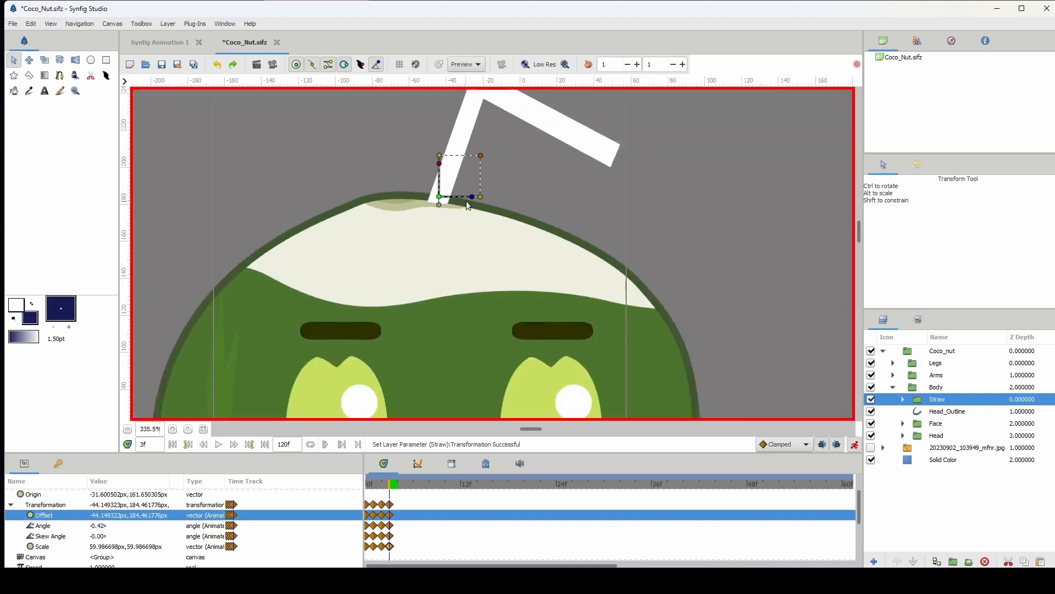
# Duplicate the Straw group's transformation waypoint from frame 0 to frame 4
pyautogui.click(11, 504)
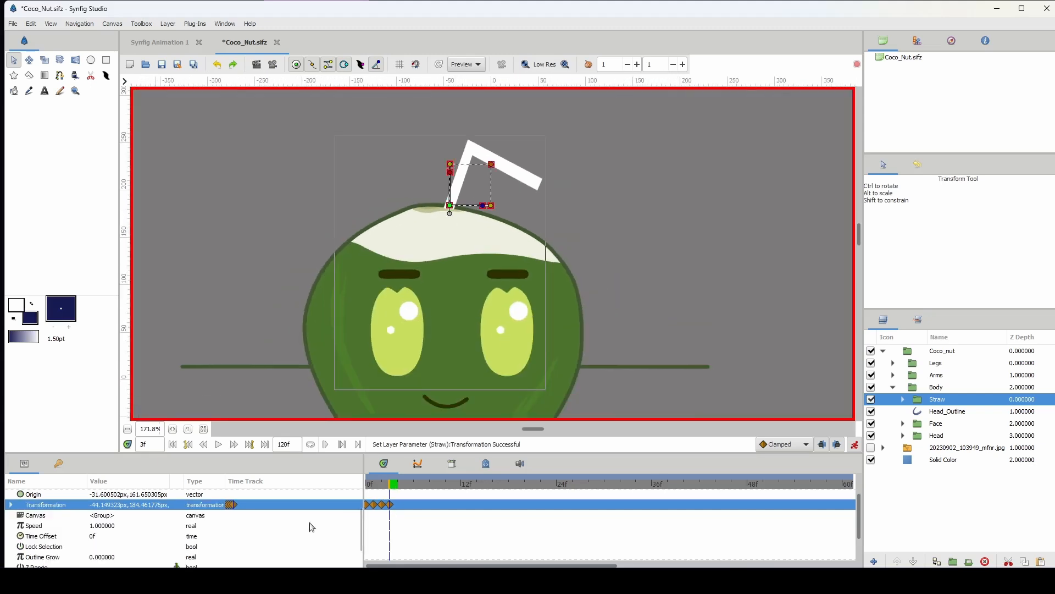
pyautogui.moveTo(392, 486)
pyautogui.mouseDown()
pyautogui.moveTo(358, 488)
pyautogui.moveTo(399, 478)
pyautogui.mouseUp()
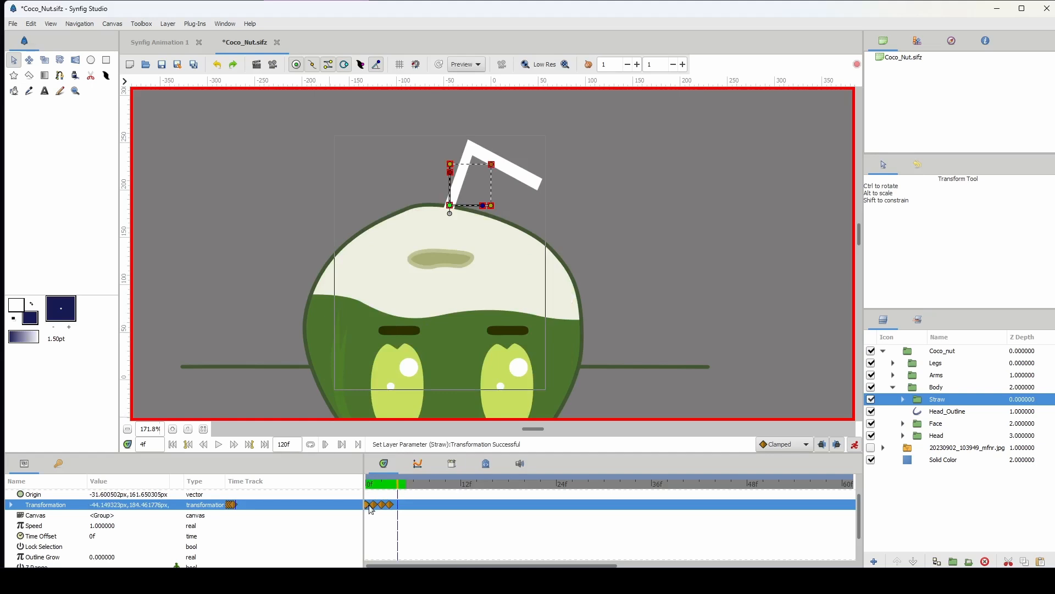
pyautogui.moveTo(370, 508); pyautogui.dragTo(398, 504)
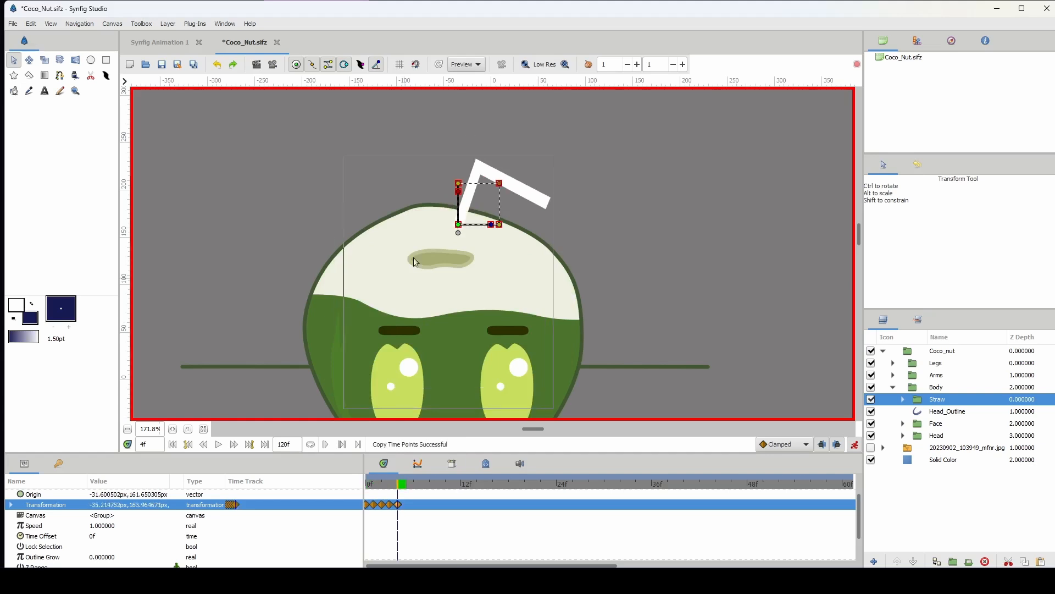
# Move the Straw group at frame 4 into the lowered opening of the coconut, at an offset of about -36.9, 125.8 px
pyautogui.moveTo(459, 226); pyautogui.dragTo(459, 264)
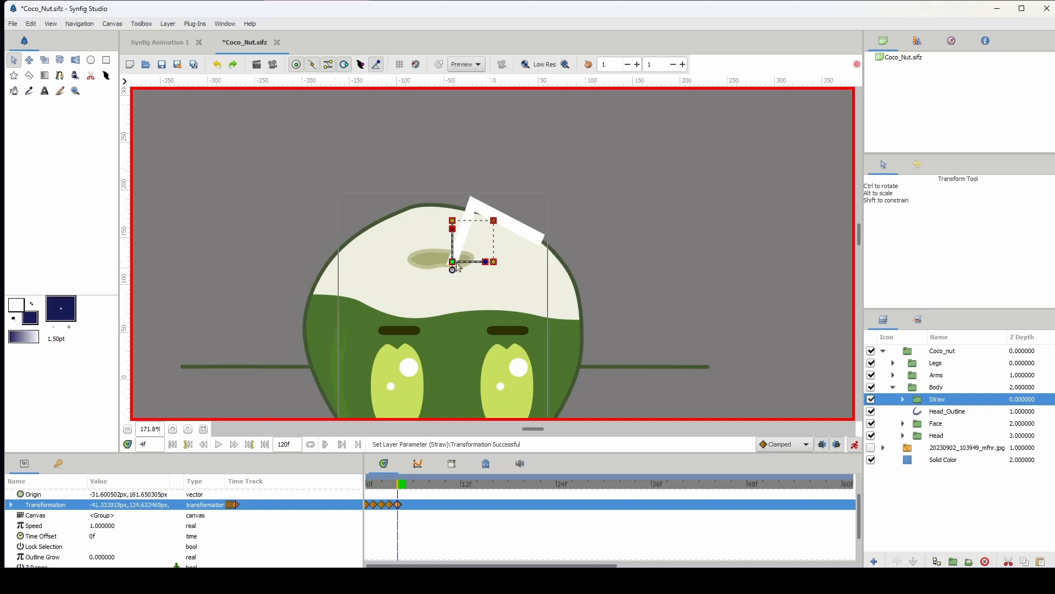
pyautogui.scroll(6, 459, 262)
pyautogui.press('Up')
pyautogui.press('Up')
pyautogui.press('Up')
pyautogui.press('Up')
pyautogui.press('Up')
pyautogui.press('Up')
pyautogui.press('Up')
pyautogui.press('Up')
pyautogui.press('Up')
pyautogui.press('Up')
pyautogui.press('Up')
pyautogui.press('Up')
pyautogui.press('Up')
pyautogui.press('Up')
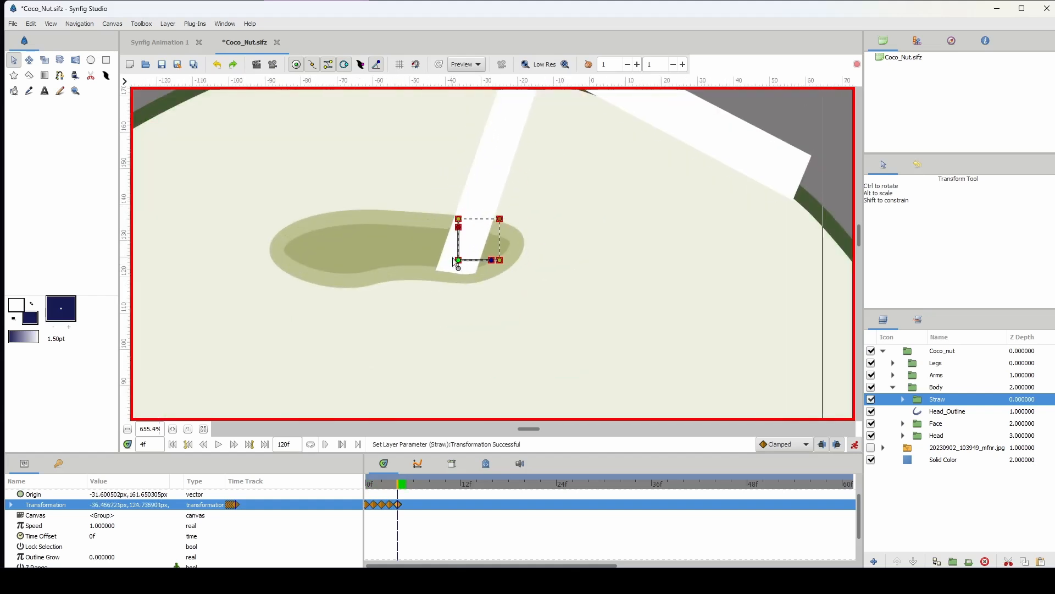
pyautogui.press('Down')
pyautogui.press('Down')
pyautogui.press('Down')
pyautogui.press('Down')
pyautogui.press('Left')
pyautogui.press('Left')
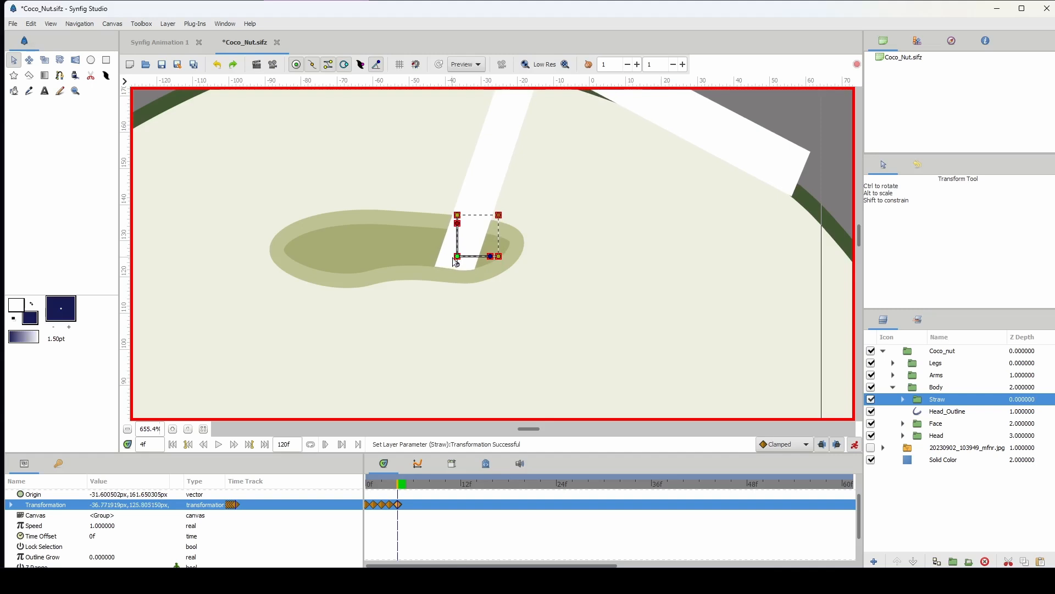
pyautogui.press('Down')
pyautogui.scroll(-7, 453, 257)
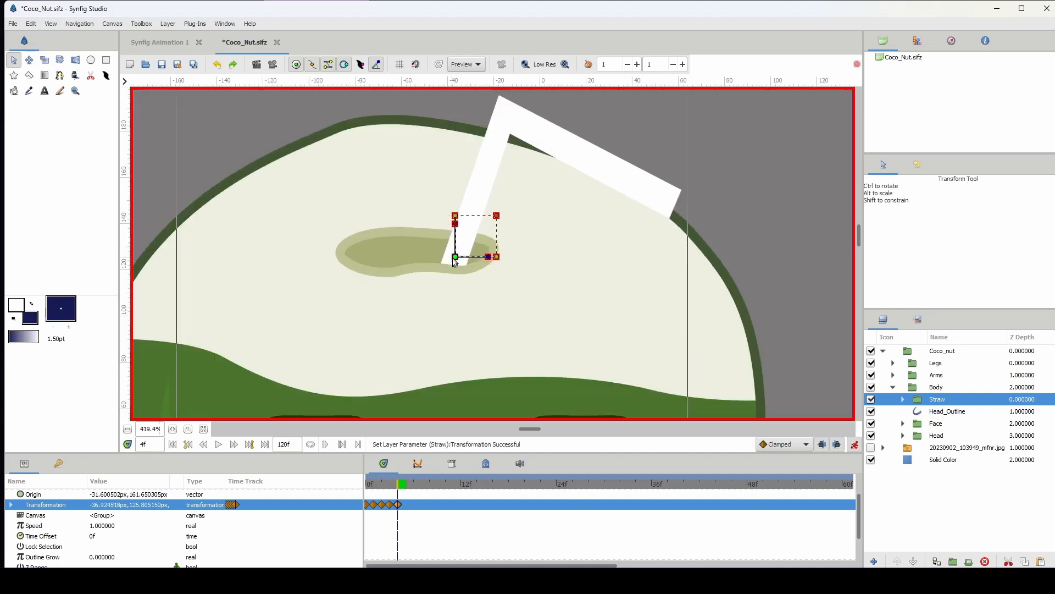
pyautogui.scroll(-1, 441, 268)
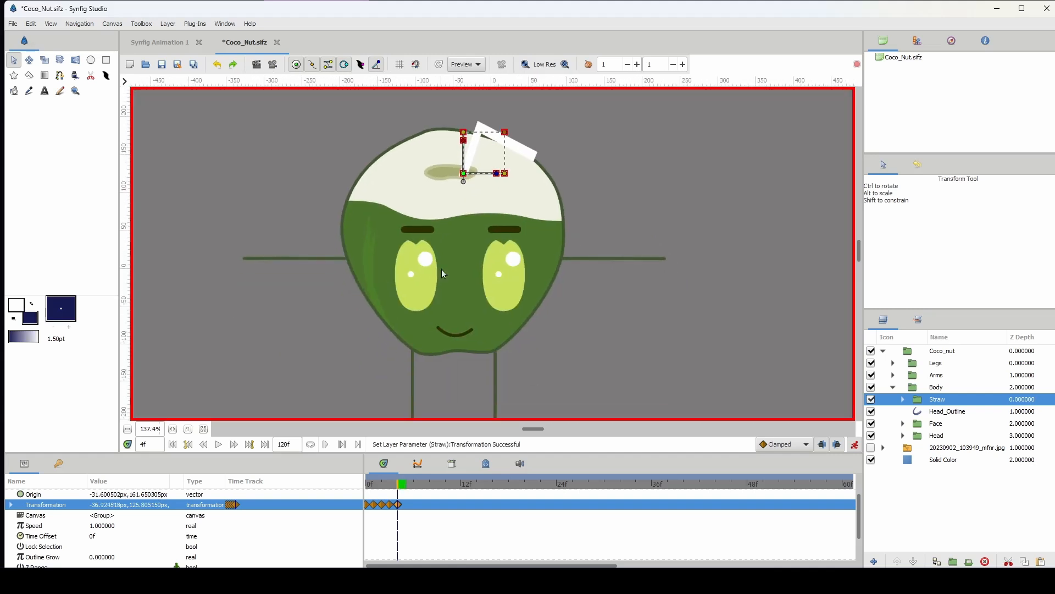
# Shorten the straw at frame 4 by reducing its Y scale to about 57.6 px, and review frames 0 to 4
pyautogui.click(463, 141)
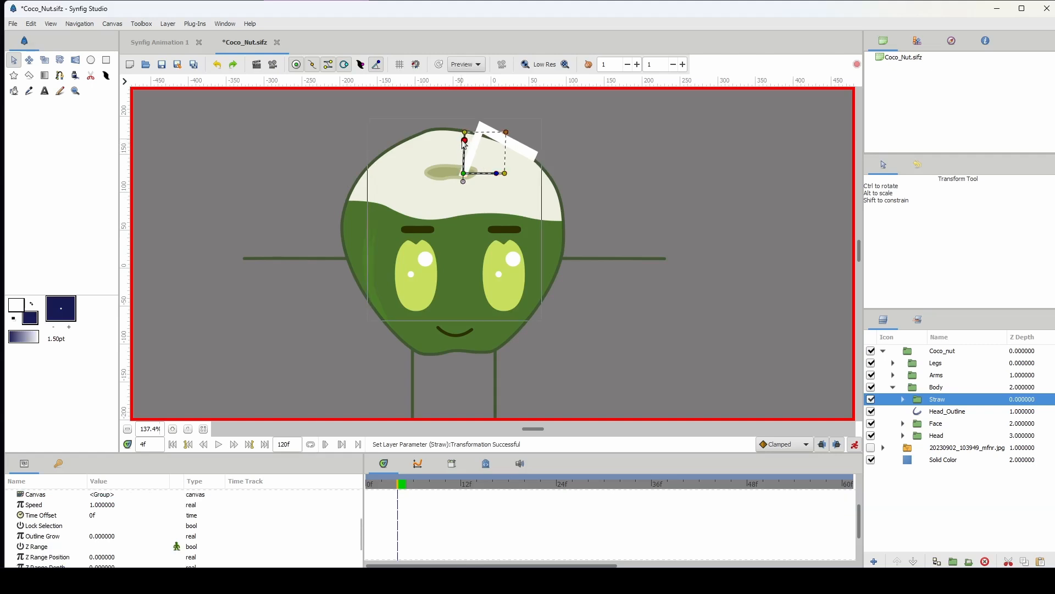
pyautogui.click(464, 133)
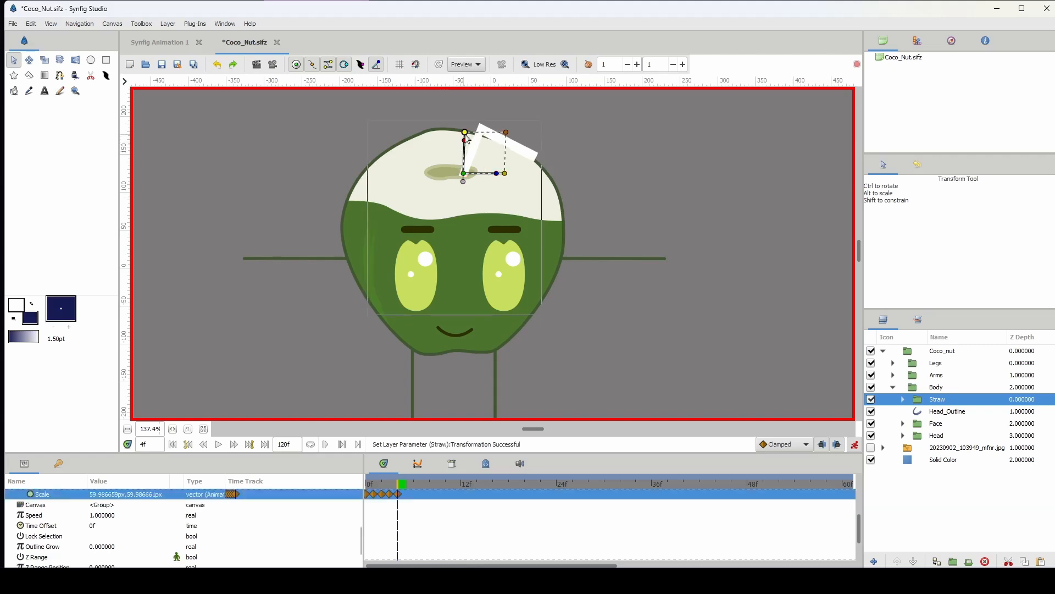
pyautogui.click(370, 484)
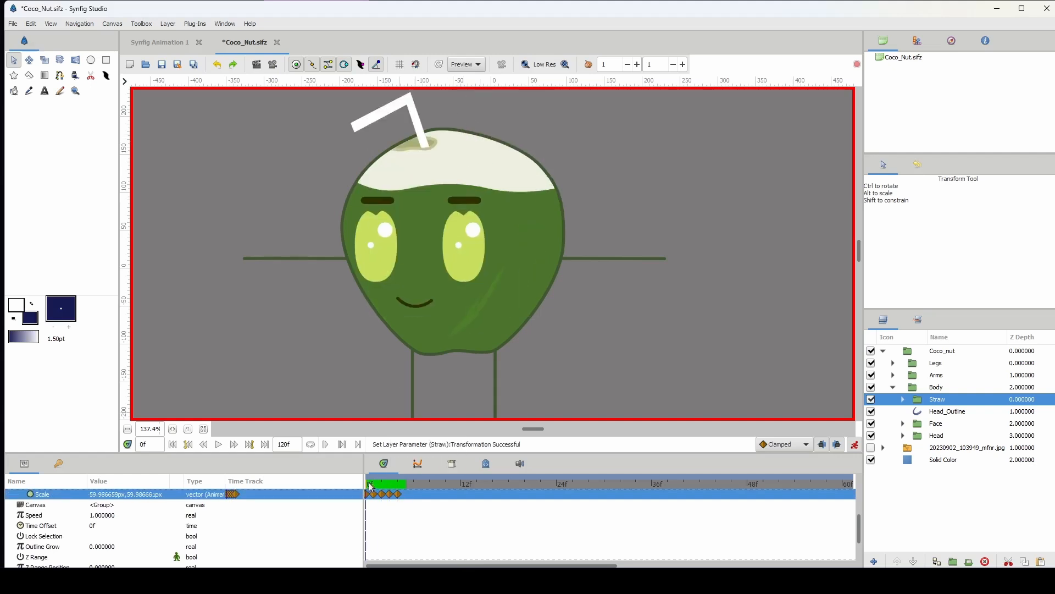
pyautogui.moveTo(370, 485); pyautogui.dragTo(404, 472)
pyautogui.scroll(-1, 147, 427)
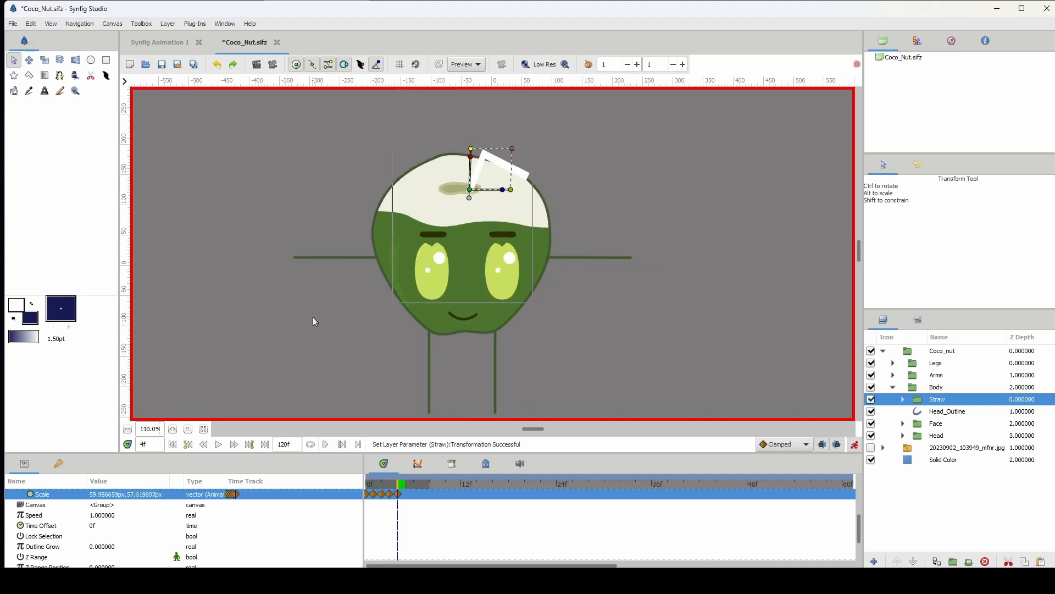
pyautogui.scroll(-1, 285, 340)
pyautogui.scroll(1, 324, 232)
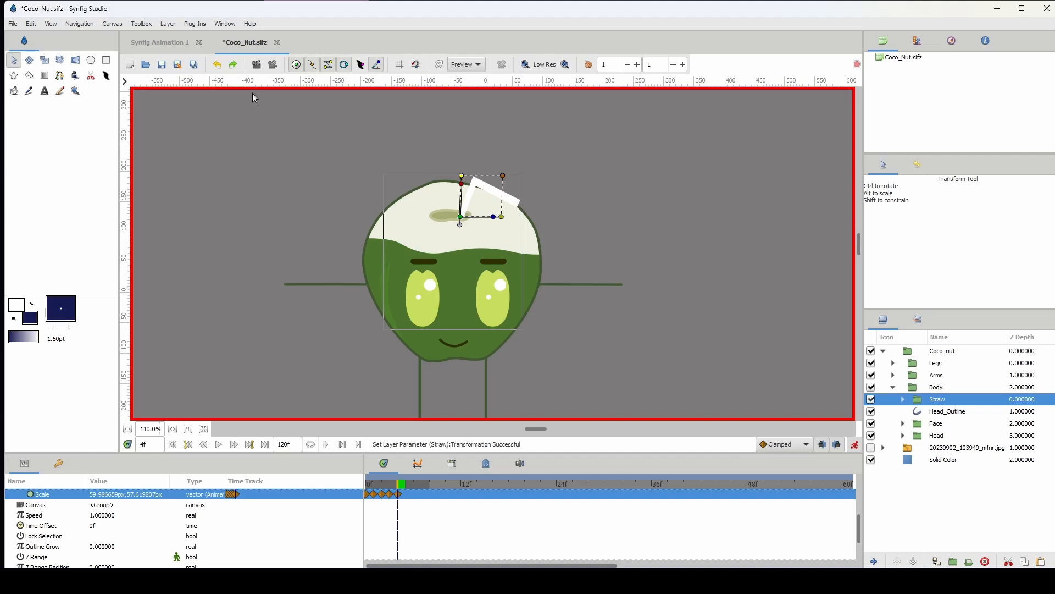
# Collapse the Body group, save the Coco_Nut.sifz file and return to frame 0
pyautogui.click(893, 387)
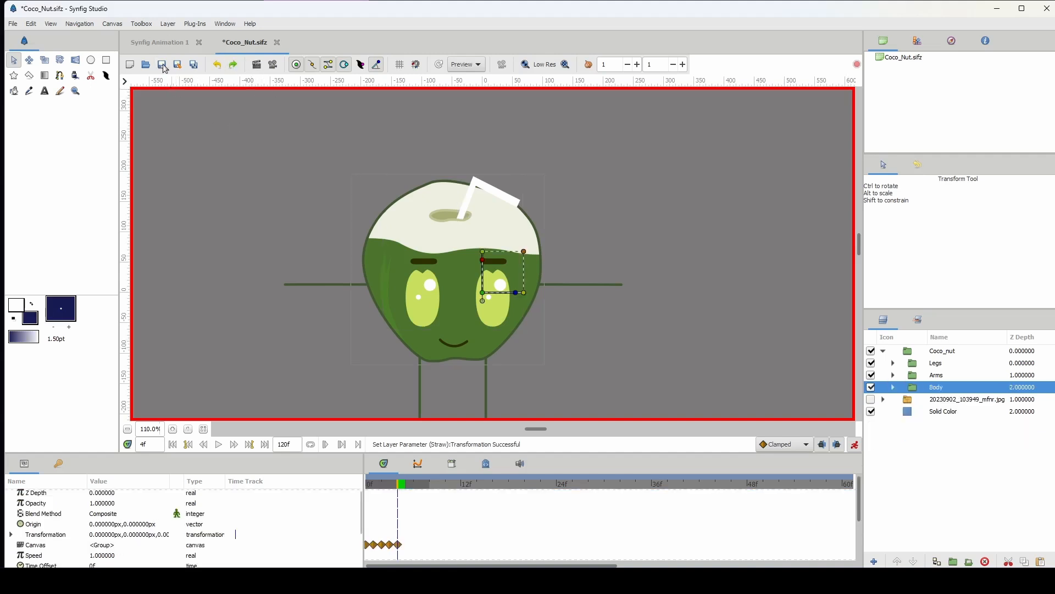
pyautogui.click(162, 65)
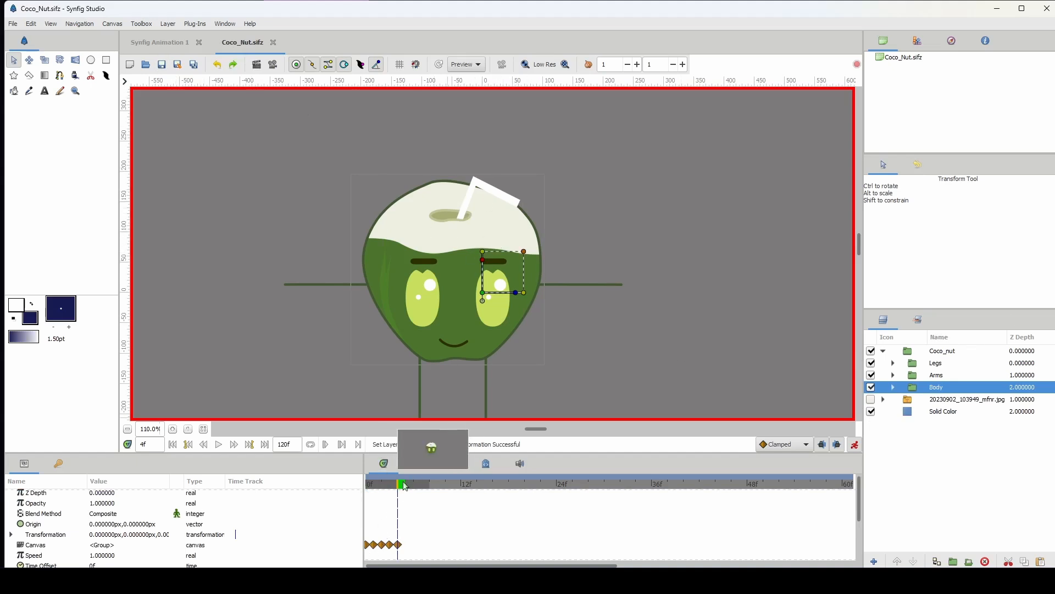
pyautogui.moveTo(360, 483)
pyautogui.mouseDown()
pyautogui.moveTo(388, 482)
pyautogui.moveTo(363, 485)
pyautogui.mouseUp()
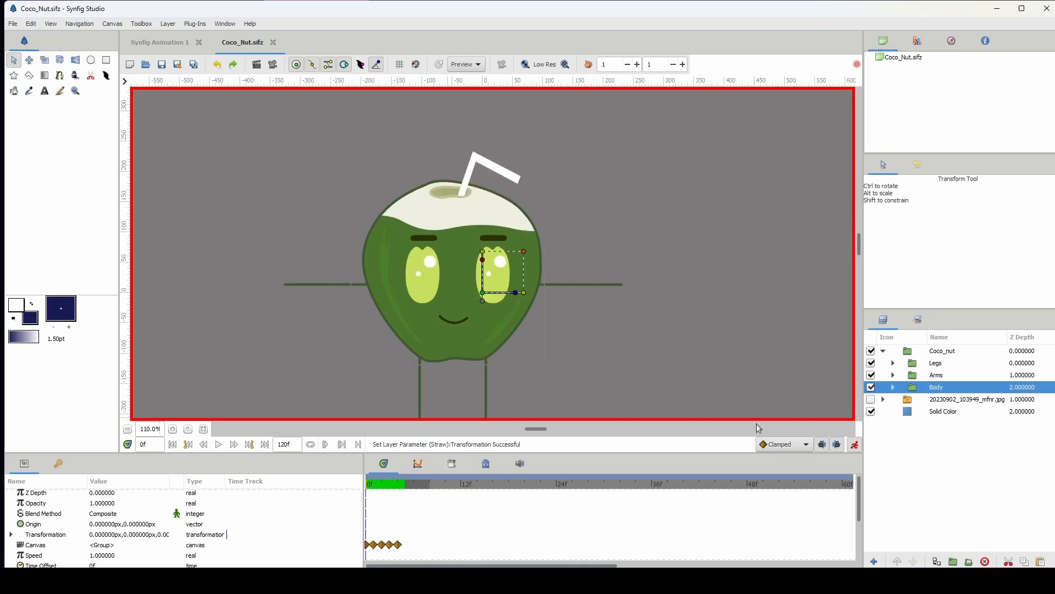
# Collapse the Coco_nut group and rename it as joystick_Coco_nut
pyautogui.click(884, 352)
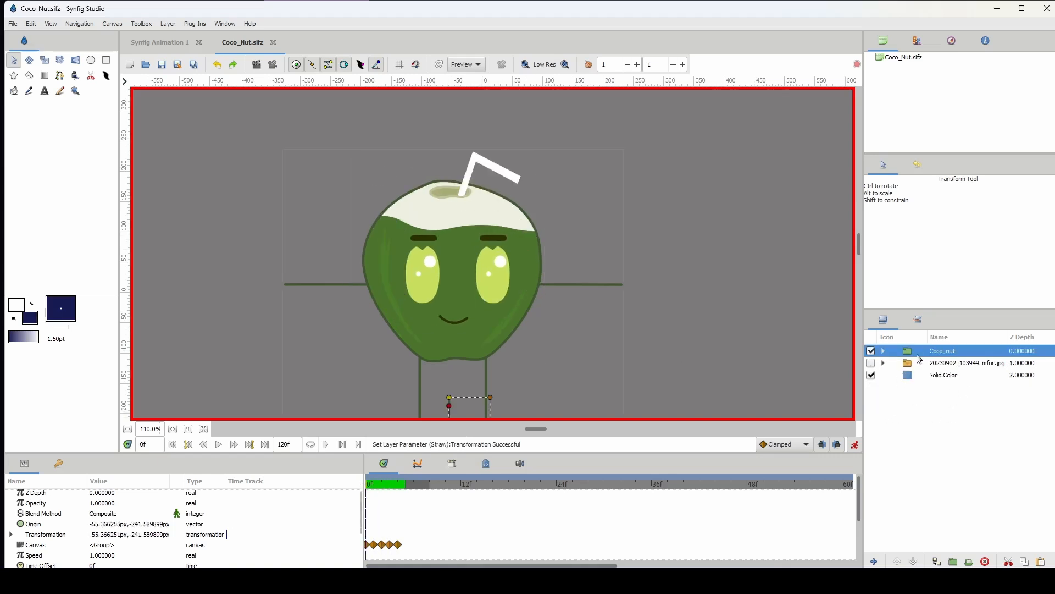
pyautogui.doubleClick(936, 355)
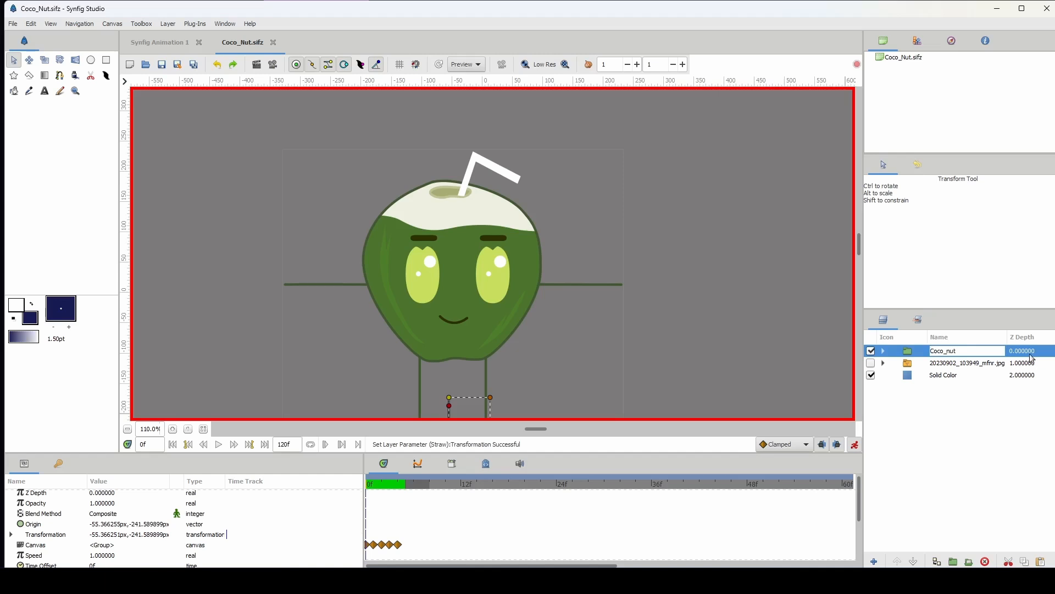
pyautogui.write('joystick_')
pyautogui.press('Return')
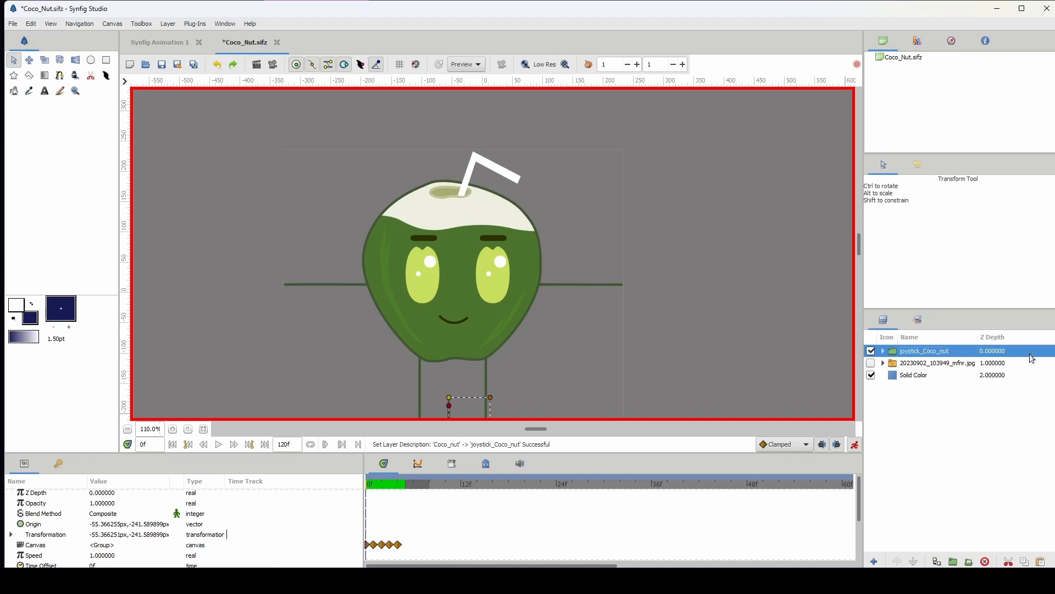
# Run the Create Joystick plug-in on the file and accept that the undo history is cleared
pyautogui.click(195, 23)
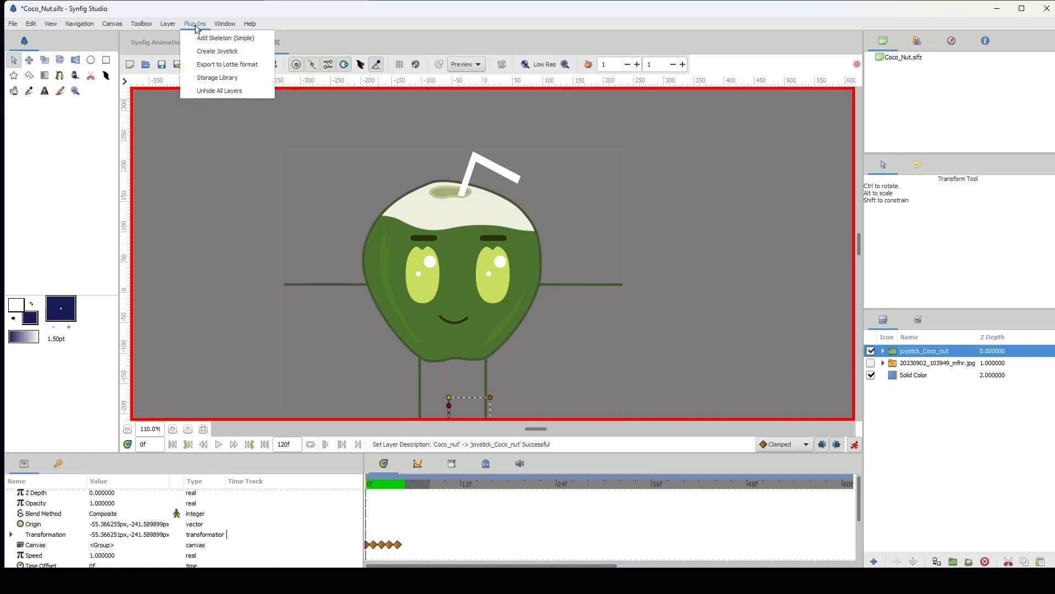
pyautogui.click(237, 51)
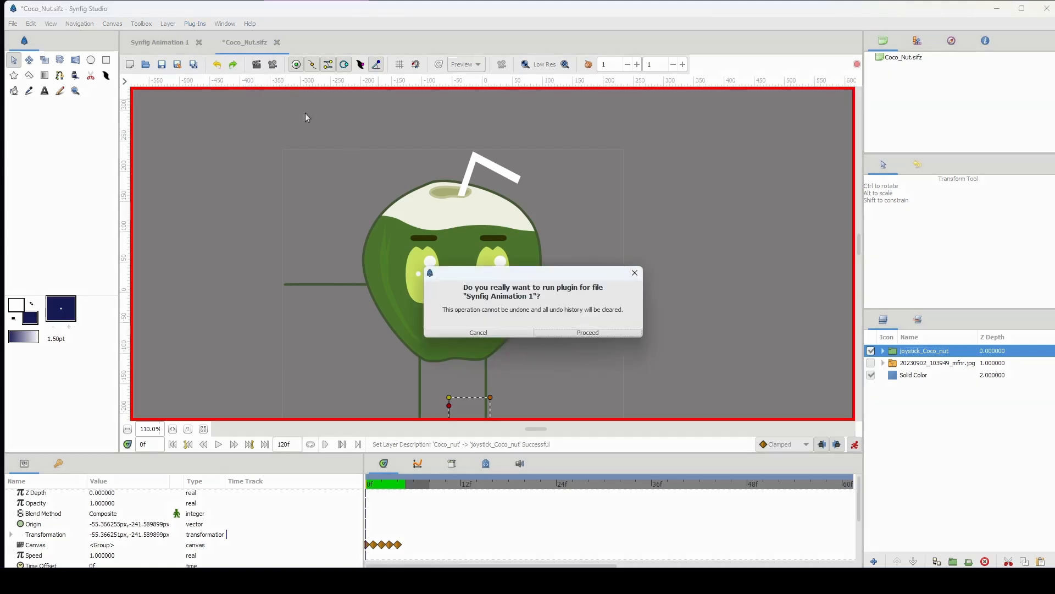
pyautogui.click(588, 332)
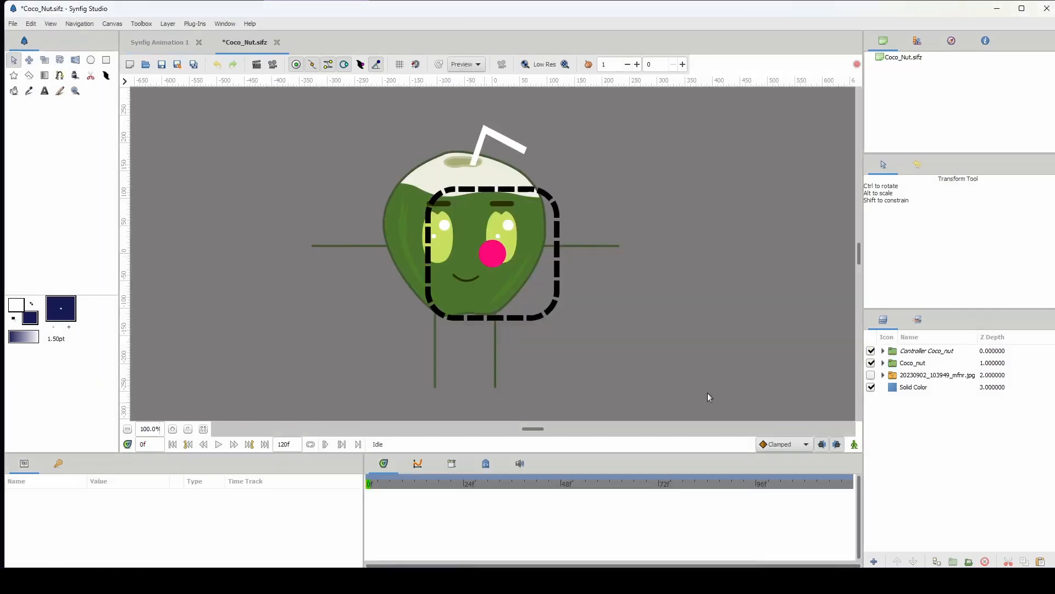
# Rename the Controller Coco_nut group as Controller Face and place it in the empty area to the right of the coconut
pyautogui.click(930, 352)
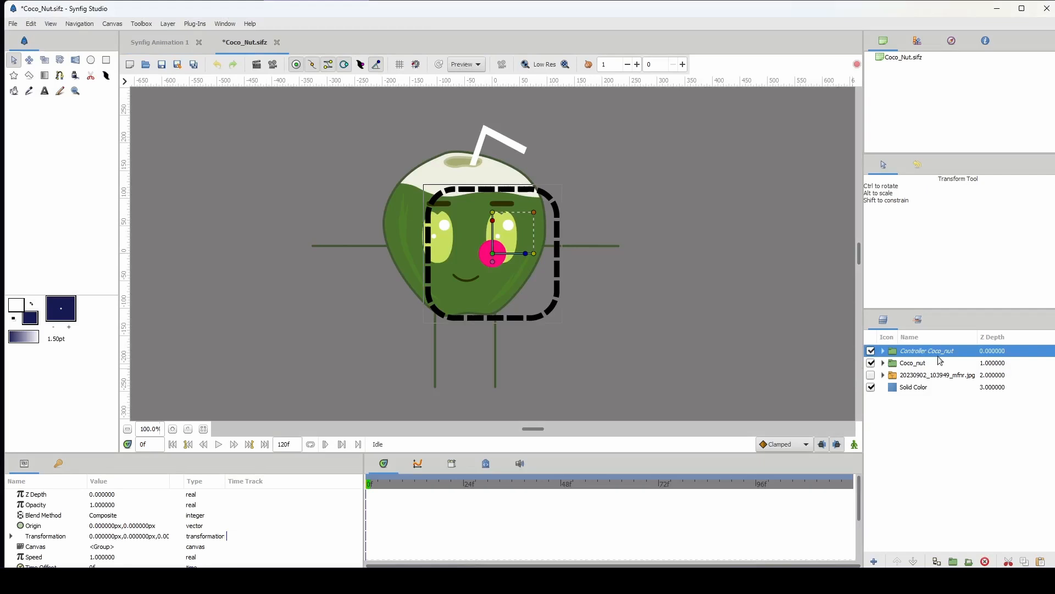
pyautogui.click(910, 367)
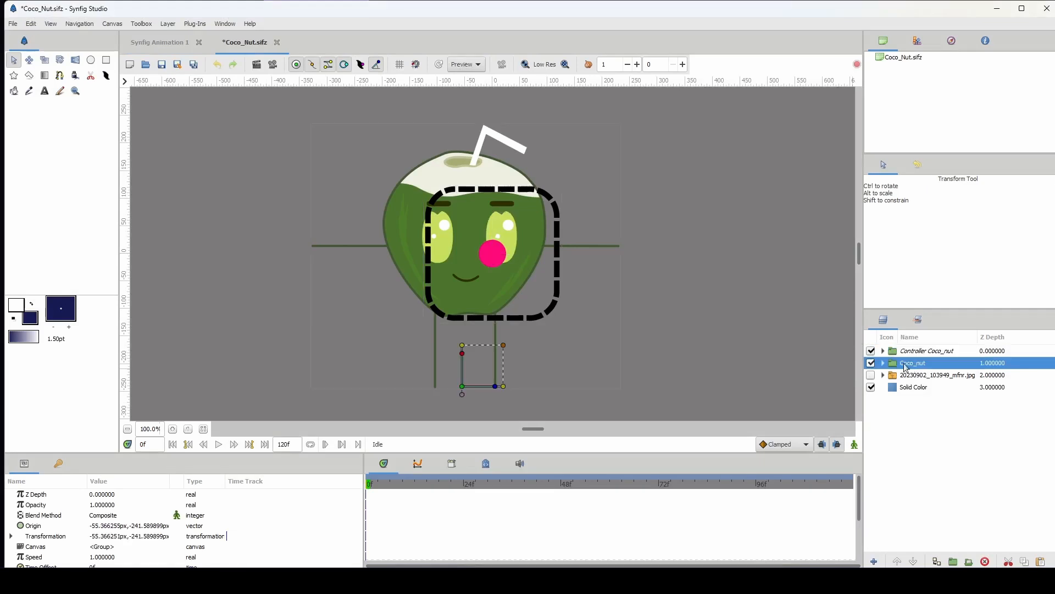
pyautogui.click(934, 355)
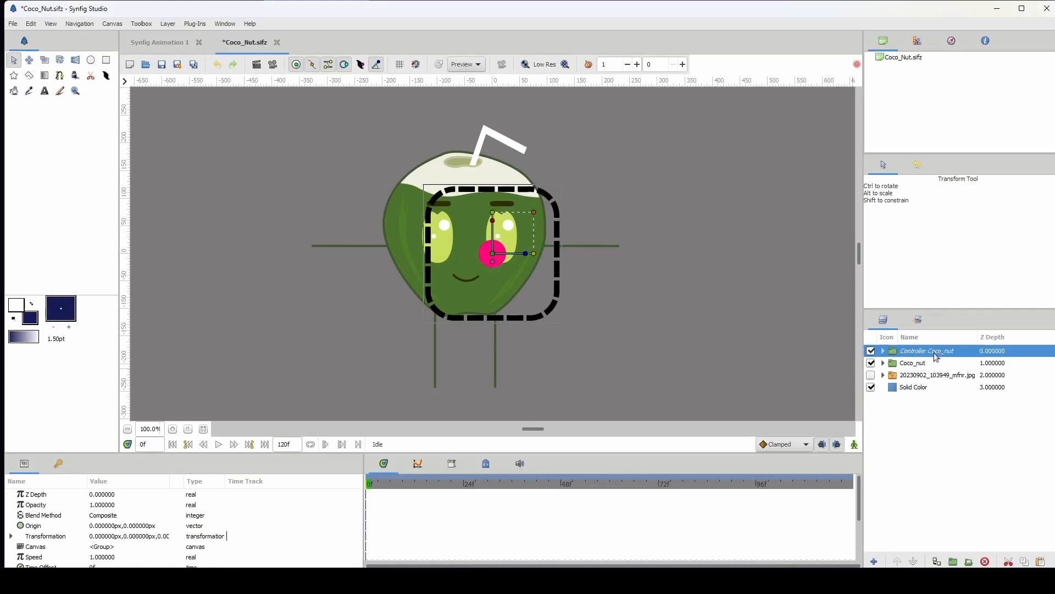
pyautogui.click(931, 353)
pyautogui.doubleClick(930, 353)
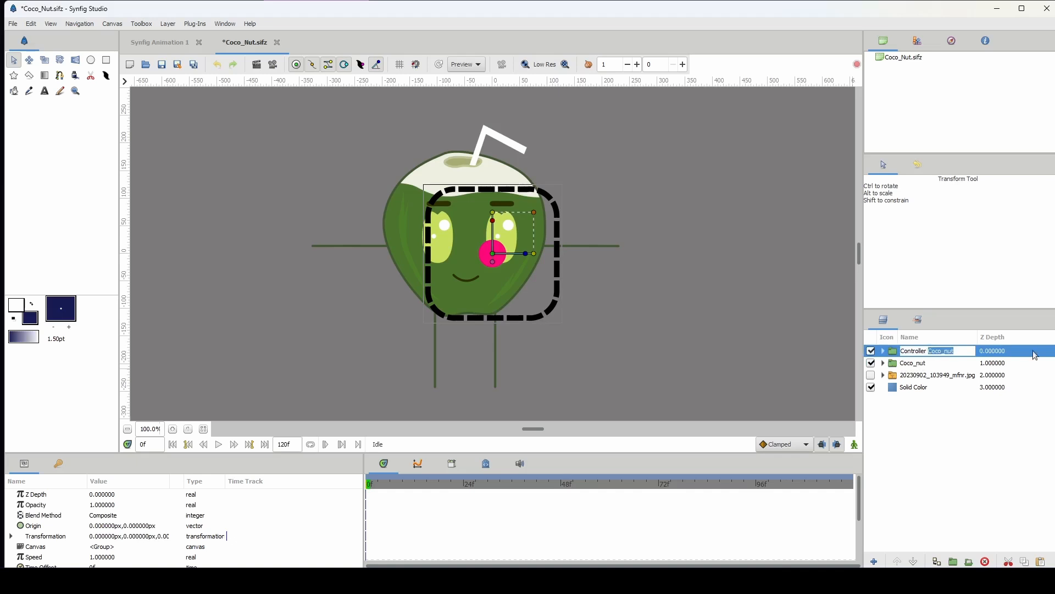
pyautogui.write('Face')
pyautogui.press('Return')
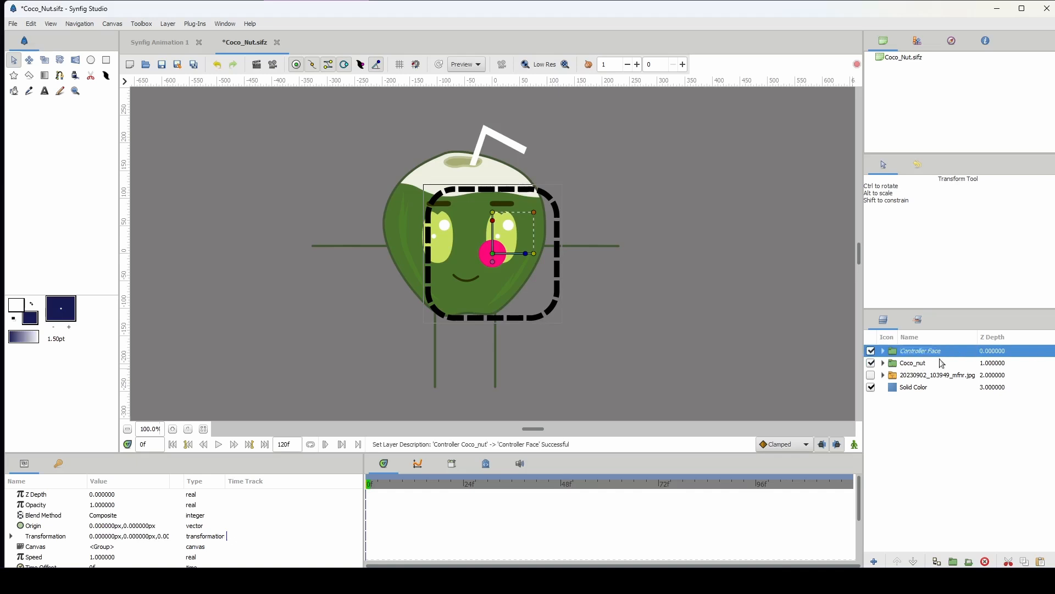
pyautogui.moveTo(493, 255); pyautogui.dragTo(708, 251)
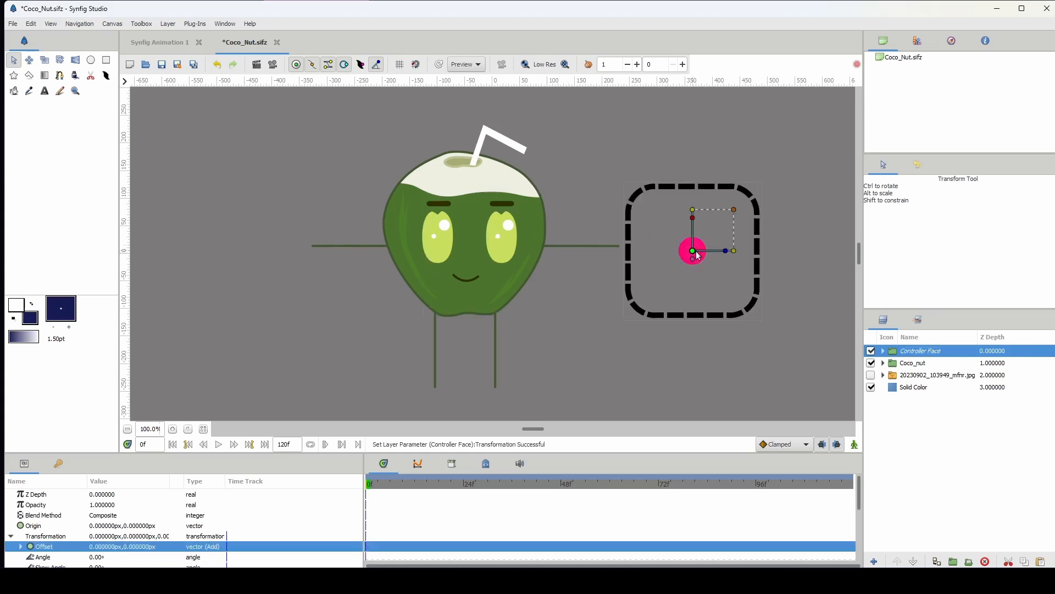
# Test the face joystick by moving the pink controller circle up to about 7, 95 px and down to about 0, -88 px
pyautogui.doubleClick(703, 252)
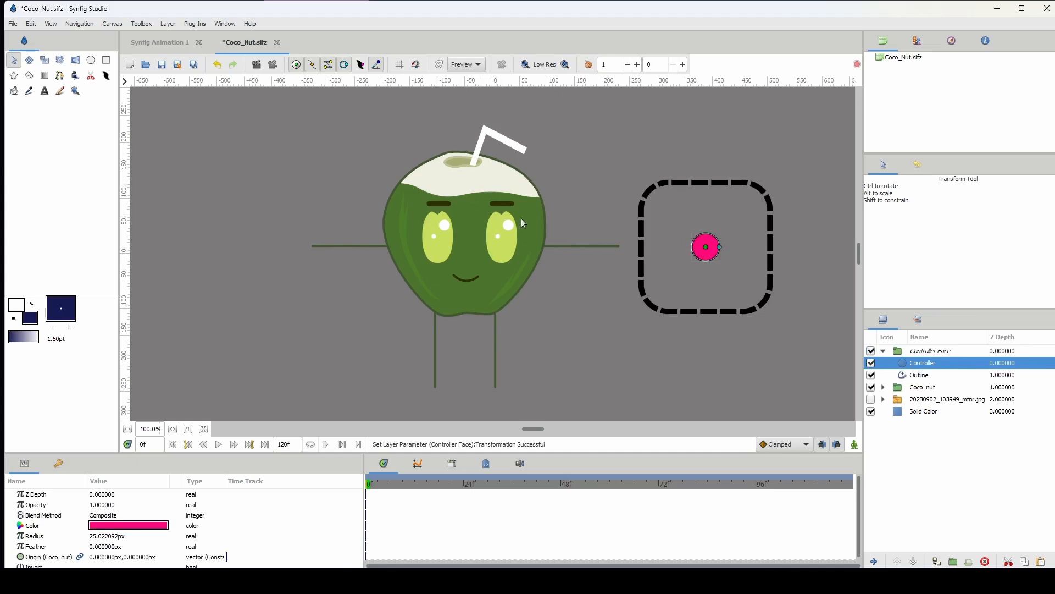
pyautogui.moveTo(709, 250); pyautogui.dragTo(711, 196)
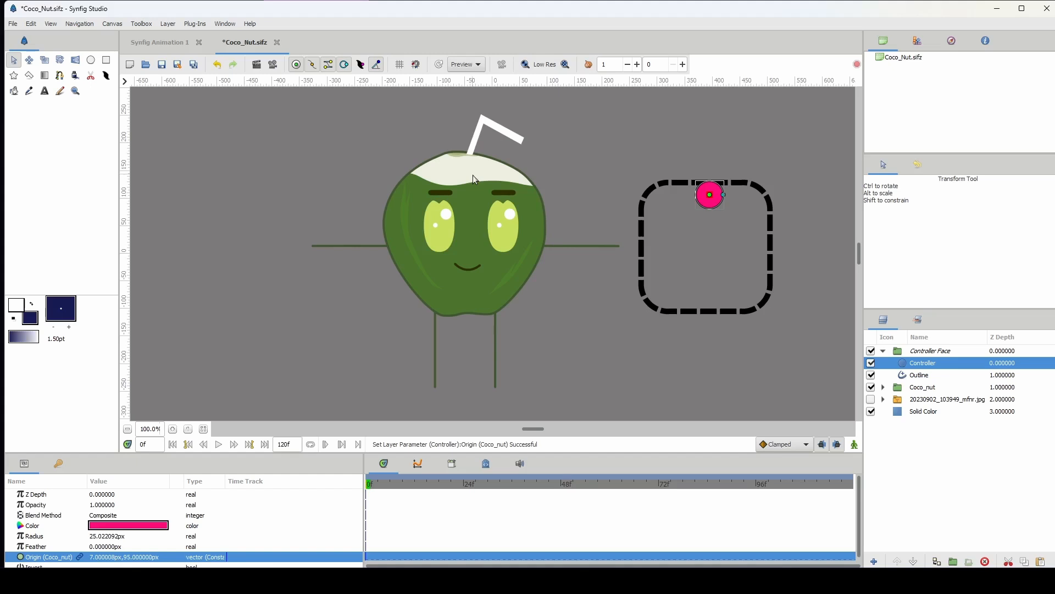
pyautogui.moveTo(709, 195); pyautogui.dragTo(707, 295)
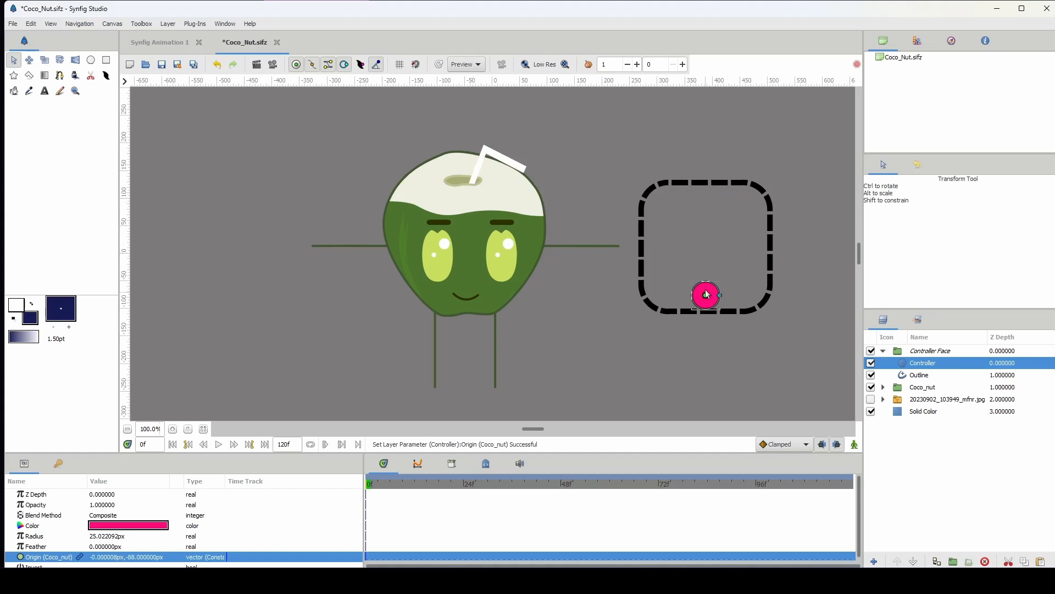
# Test the face joystick by moving the pink controller circle left to about -77, -6 px and right to about 14, -15 px
pyautogui.moveTo(707, 297); pyautogui.dragTo(681, 248)
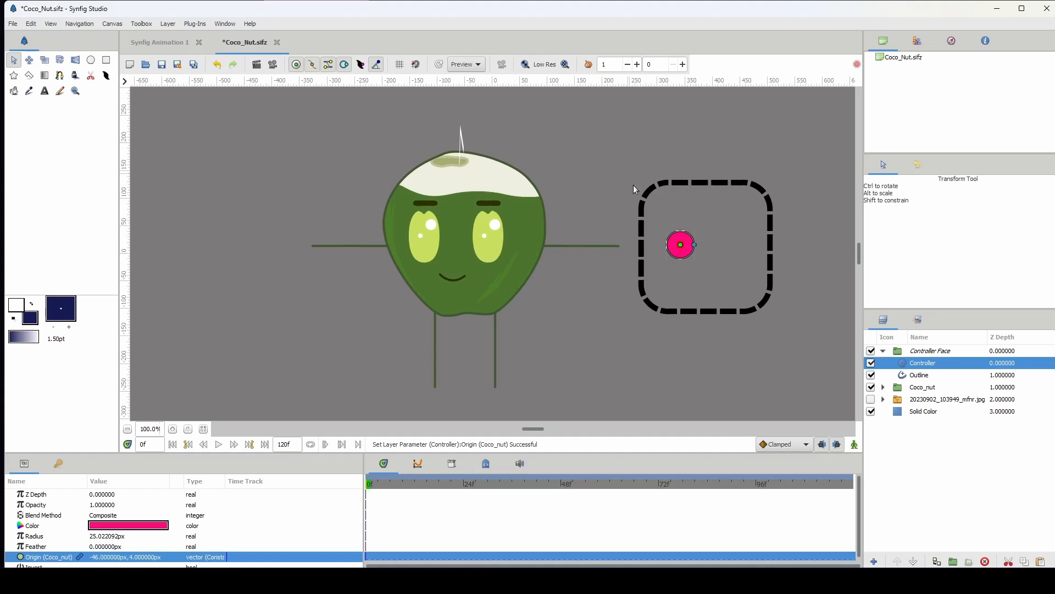
pyautogui.moveTo(680, 245)
pyautogui.mouseDown()
pyautogui.moveTo(650, 249)
pyautogui.moveTo(740, 246)
pyautogui.moveTo(665, 254)
pyautogui.mouseUp()
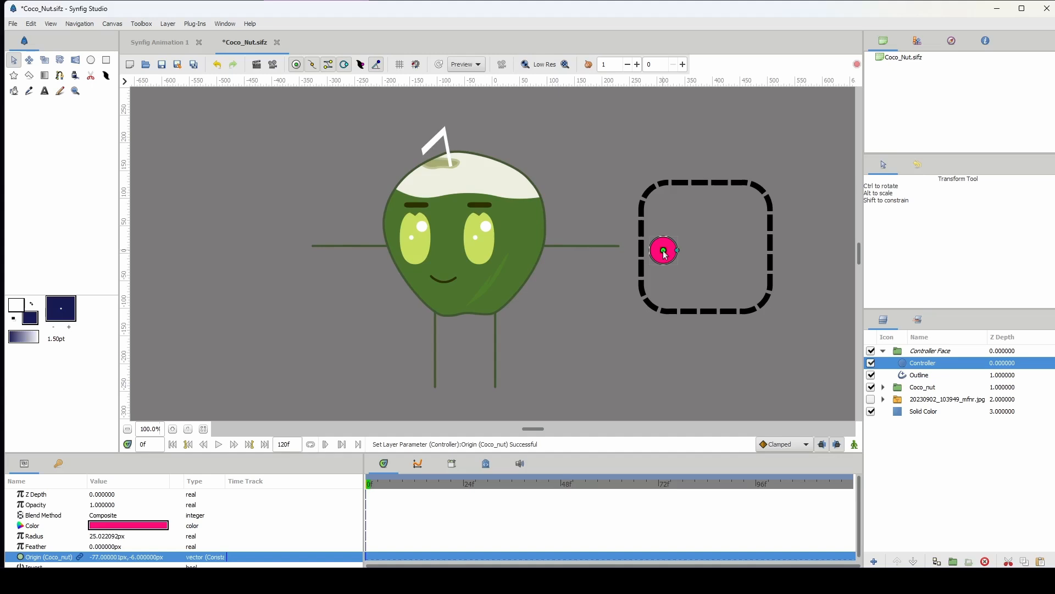
pyautogui.moveTo(665, 254); pyautogui.dragTo(715, 259)
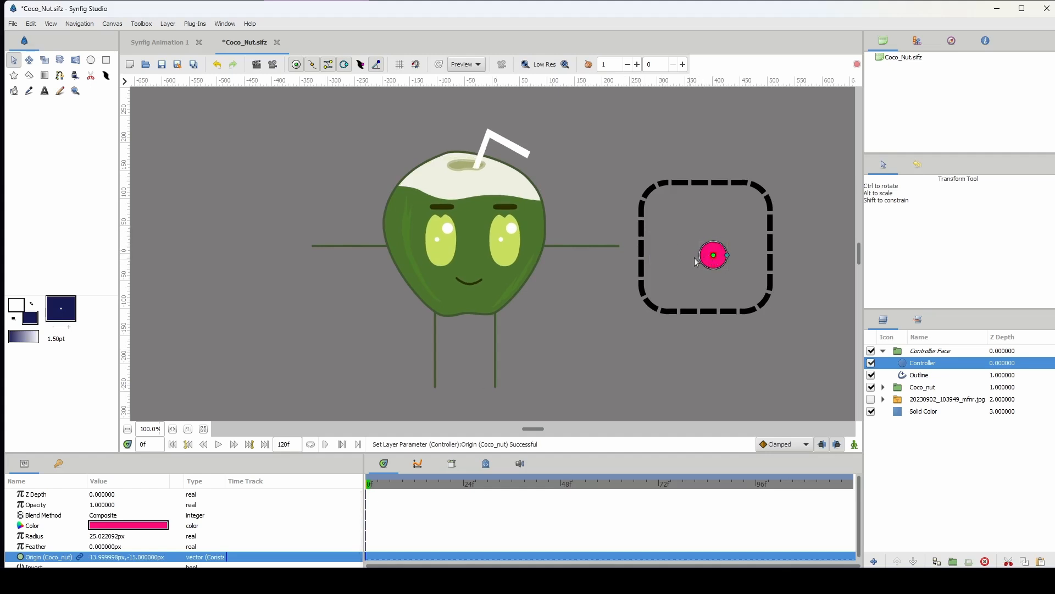
pyautogui.moveTo(713, 255); pyautogui.dragTo(712, 256)
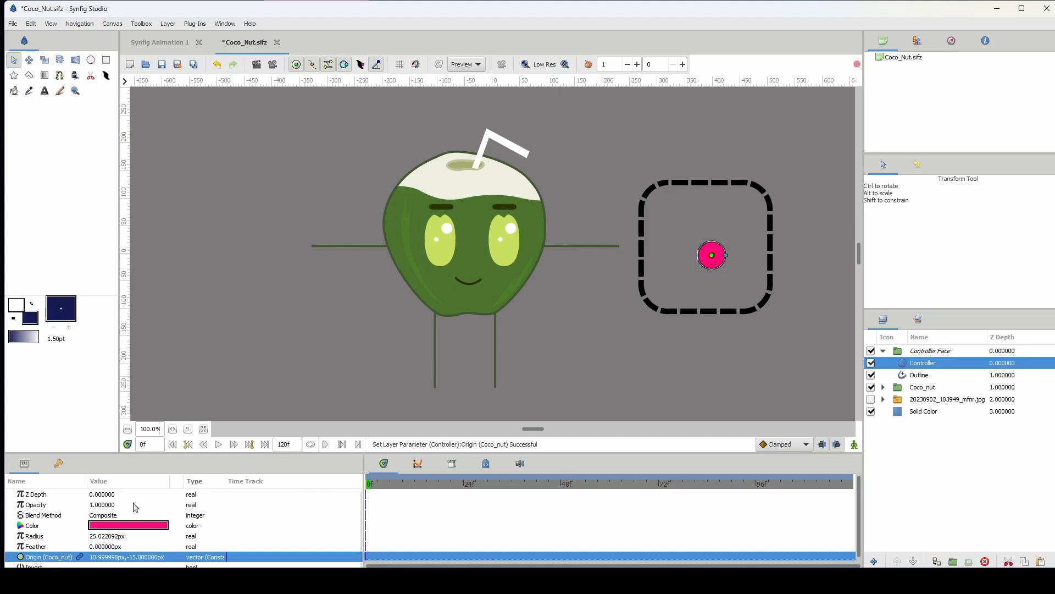
# Reset the Controller circle's origin to 0, 0 px so the head faces its neutral position
pyautogui.click(101, 557)
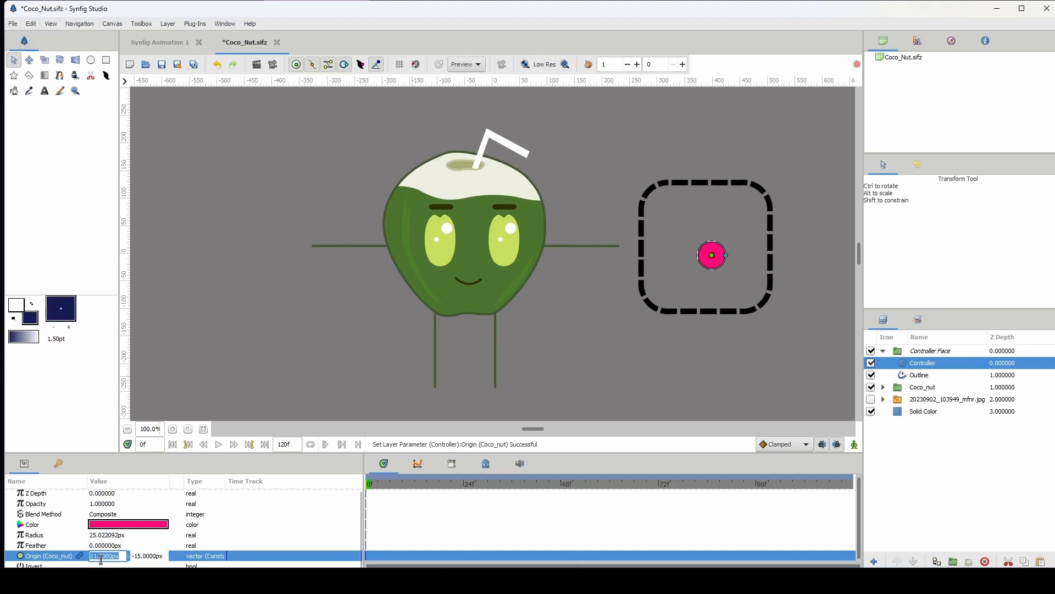
pyautogui.write('0')
pyautogui.press('Tab')
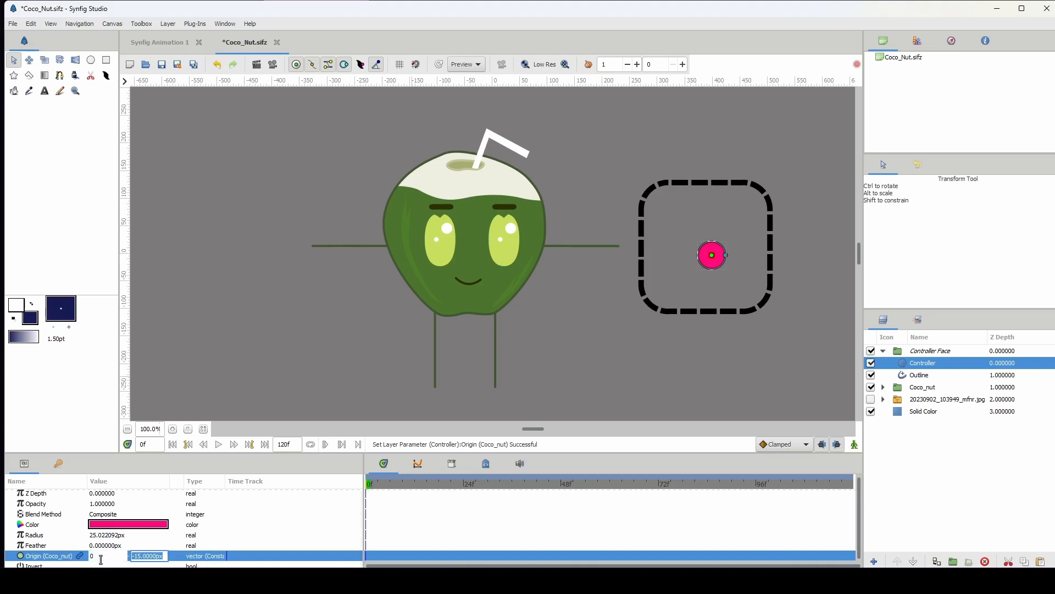
pyautogui.write('0')
pyautogui.press('Return')
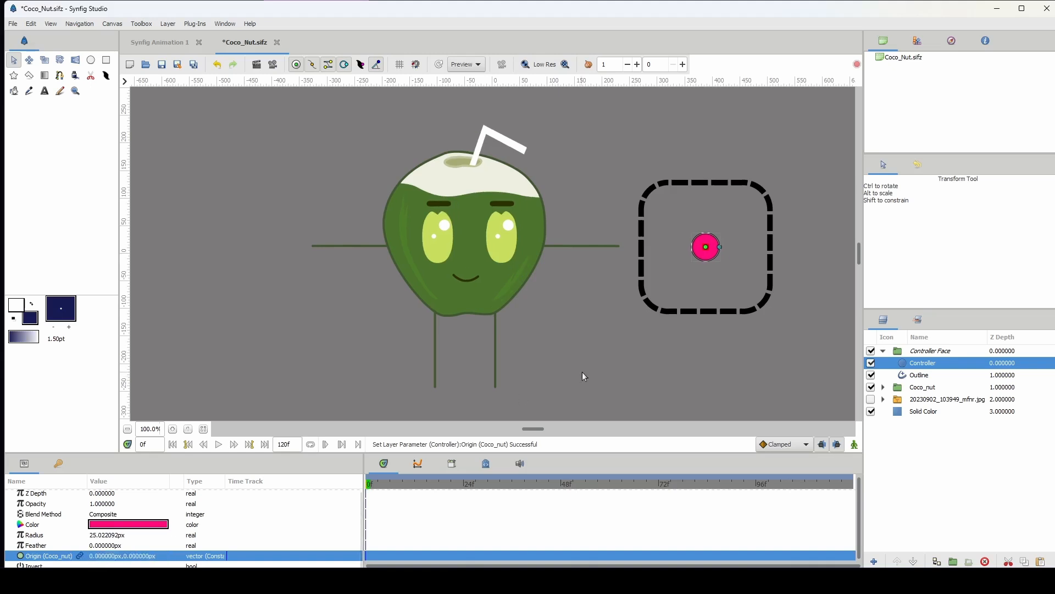
# Move the Controller Face group farther right of the coconut, to about 559, 85 px, and scale it down slightly
pyautogui.click(883, 350)
pyautogui.click(922, 354)
pyautogui.moveTo(608, 255); pyautogui.dragTo(726, 204)
pyautogui.moveTo(765, 161); pyautogui.dragTo(765, 171)
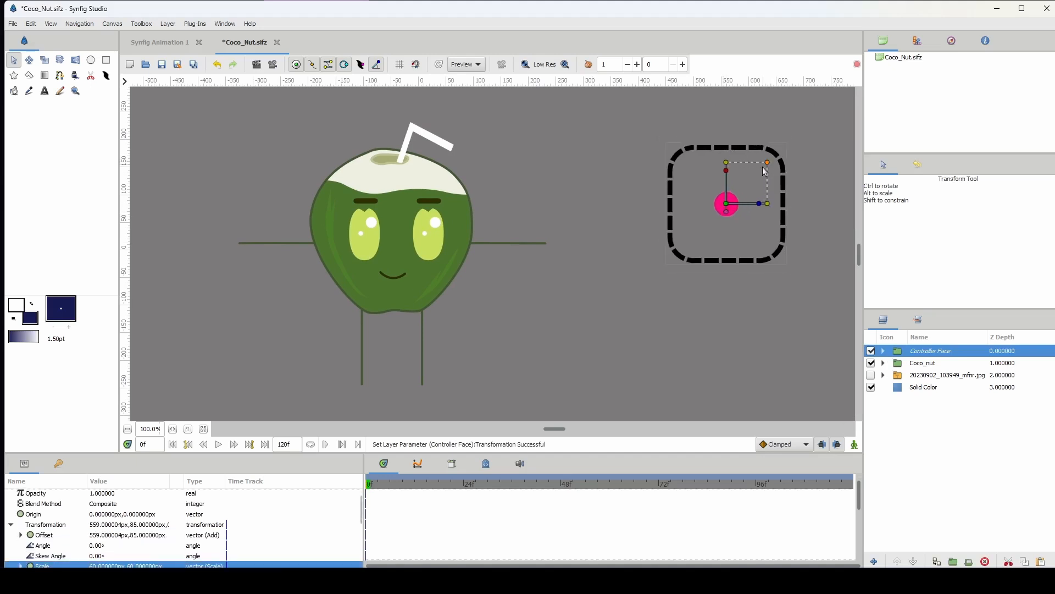
# Recolor the Controller circle with the green sampled from the coconut's body (#4B742D)
pyautogui.click(734, 213)
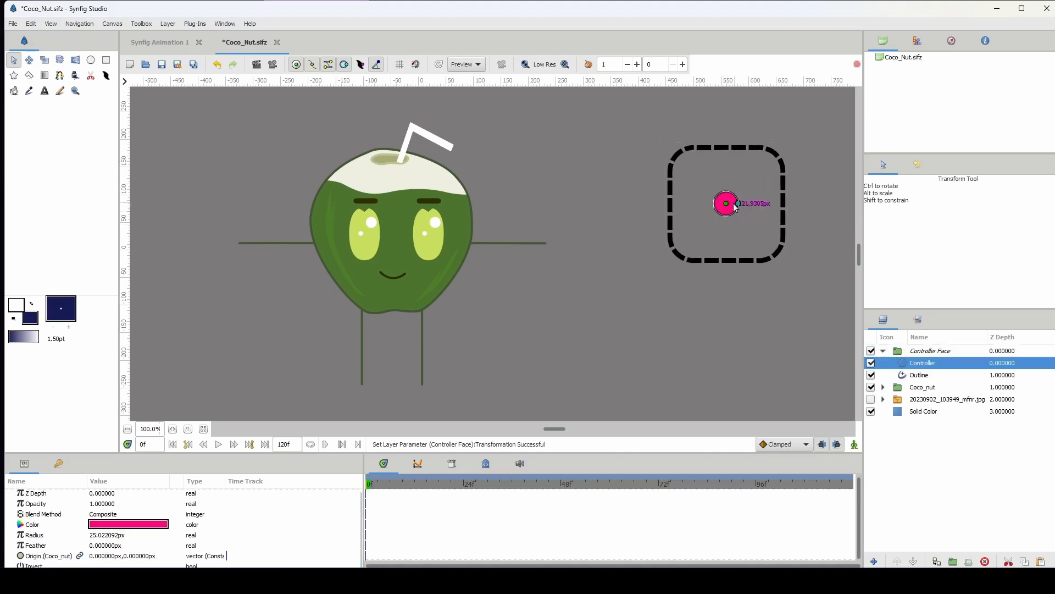
pyautogui.doubleClick(110, 525)
pyautogui.moveTo(495, 213); pyautogui.dragTo(654, 240)
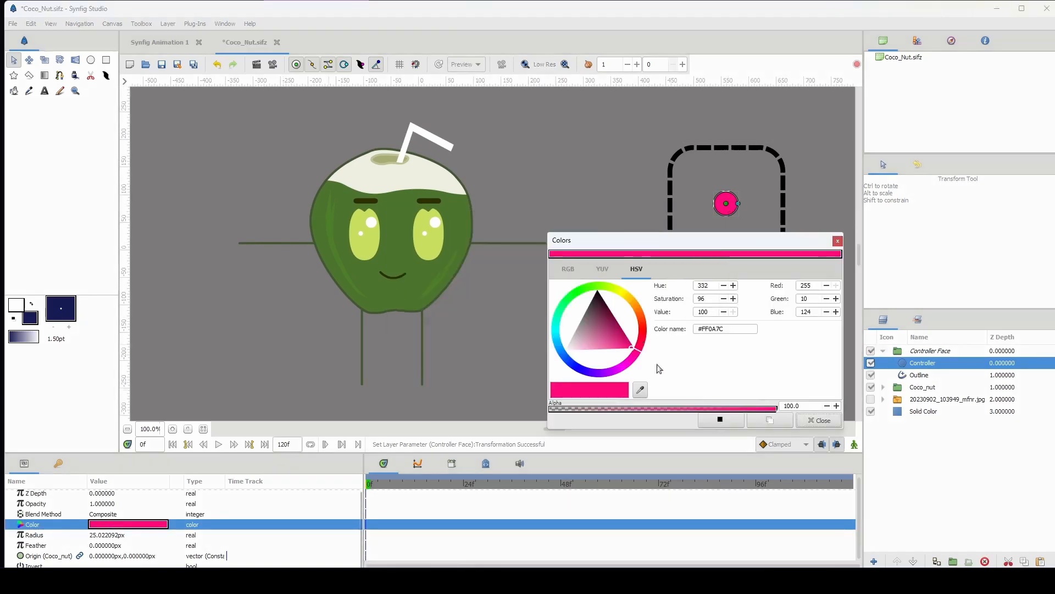
pyautogui.click(639, 389)
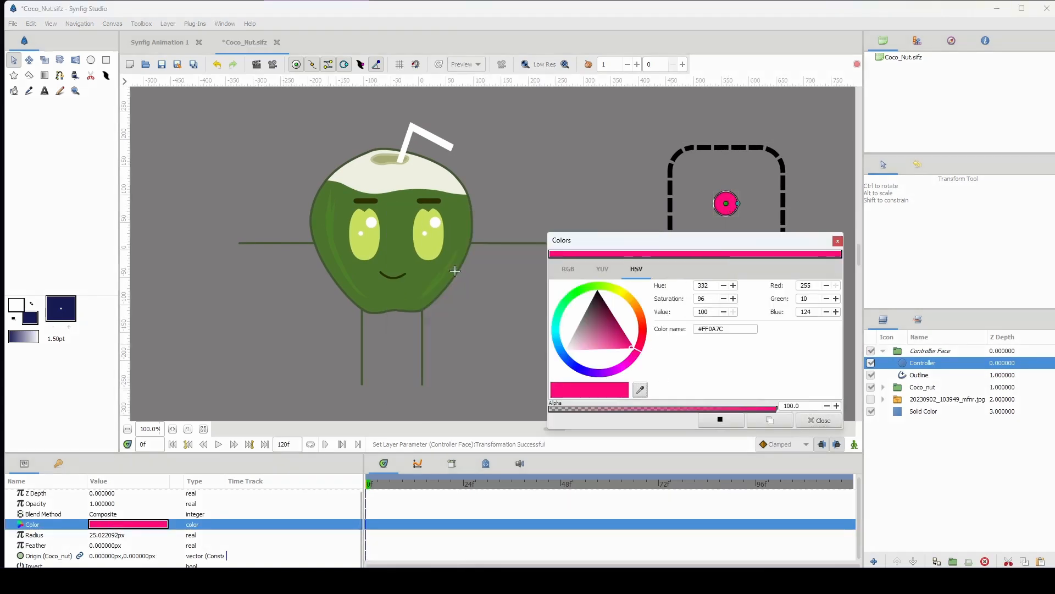
pyautogui.click(457, 214)
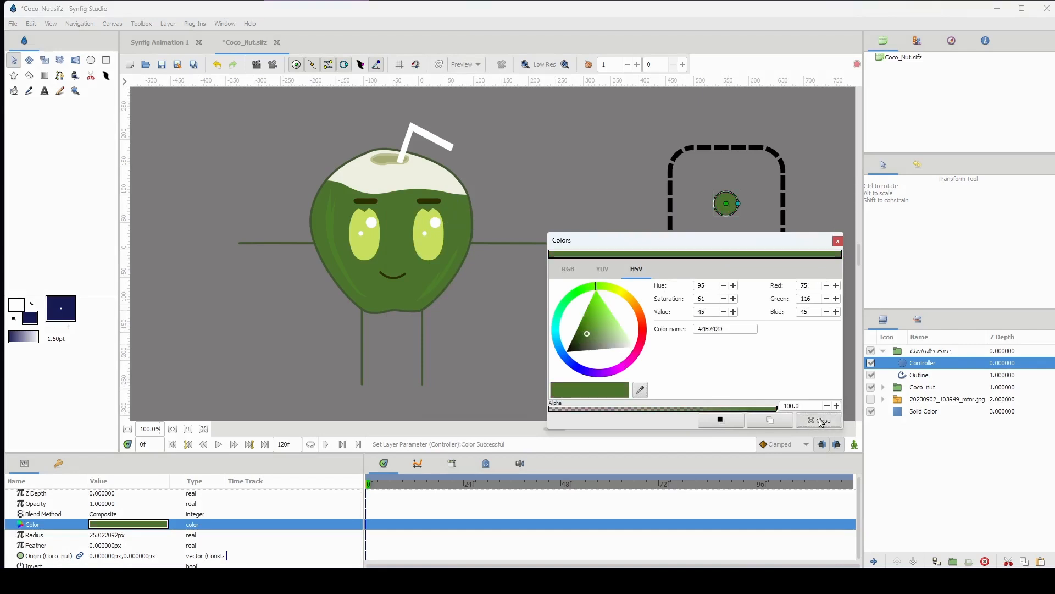
pyautogui.click(821, 420)
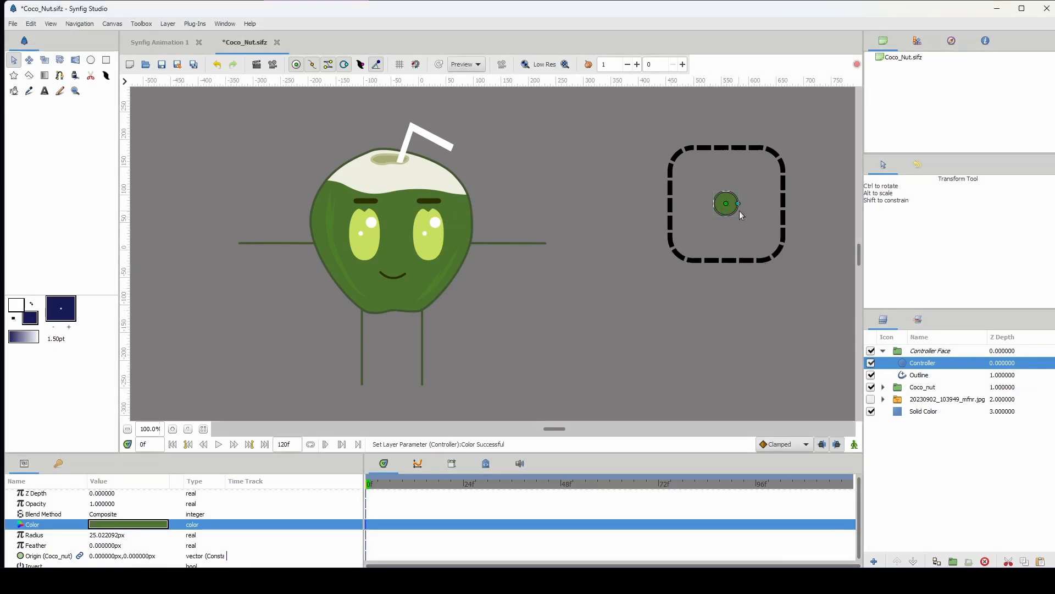
# Undo a trial enlargement of the Controller circle and convert its Radius parameter to Greyed to lock its size
pyautogui.moveTo(739, 204); pyautogui.dragTo(747, 204)
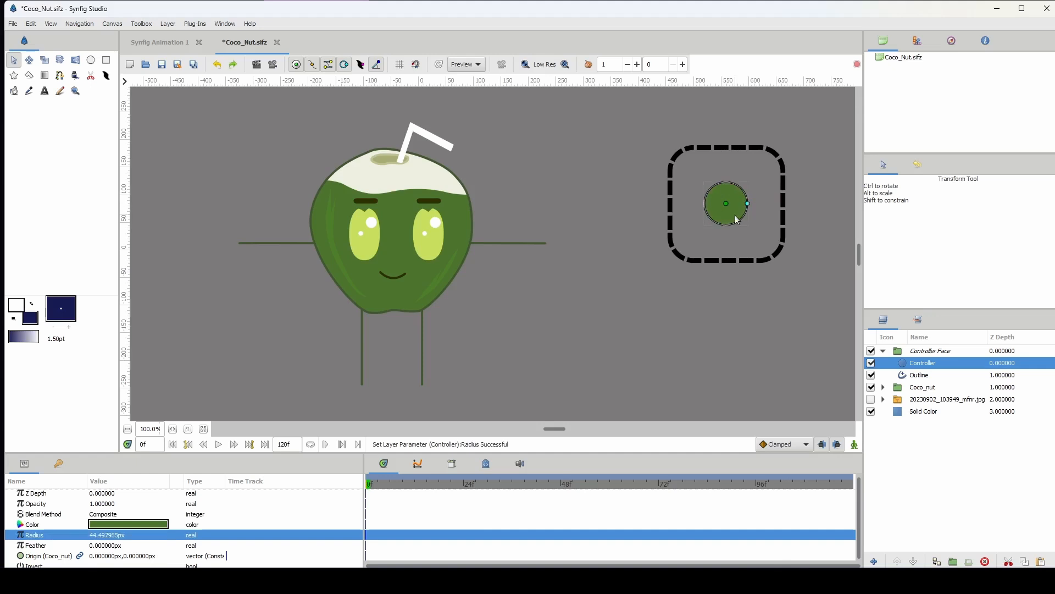
pyautogui.hotkey('ctrl', 'z')
pyautogui.rightClick(738, 204)
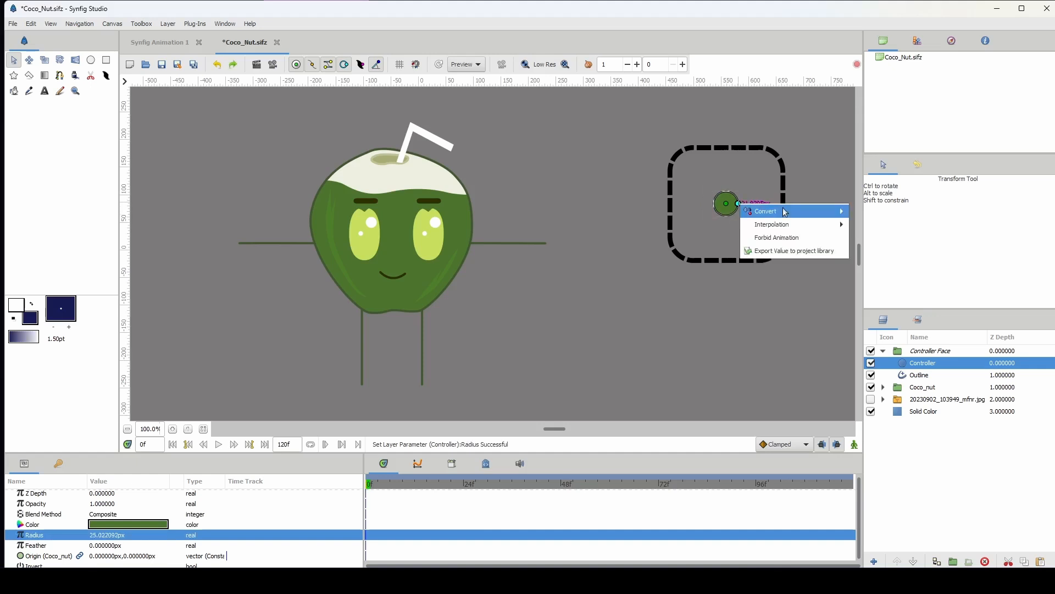
pyautogui.moveTo(785, 212)
pyautogui.click(880, 323)
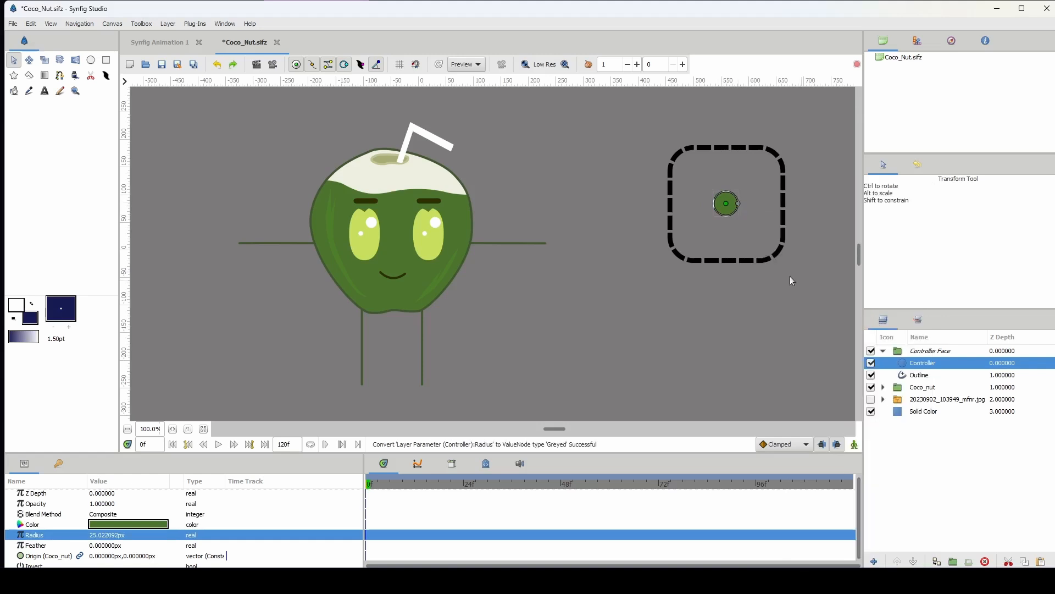
# Test the locked radius handle, move the controller circle slightly down and to the right, and undo the move
pyautogui.moveTo(738, 203); pyautogui.dragTo(739, 204)
pyautogui.moveTo(726, 205); pyautogui.dragTo(740, 215)
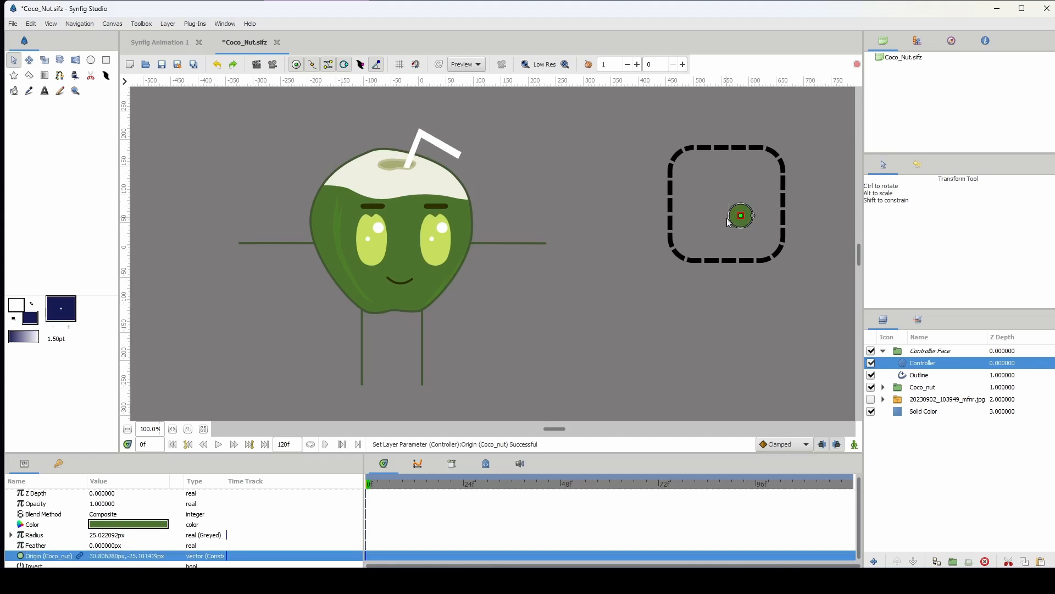
pyautogui.hotkey('ctrl', 'z')
# Collapse and hide the Controller Face group, and expand the Coco_nut group
pyautogui.hscroll(-4, 568, 279)
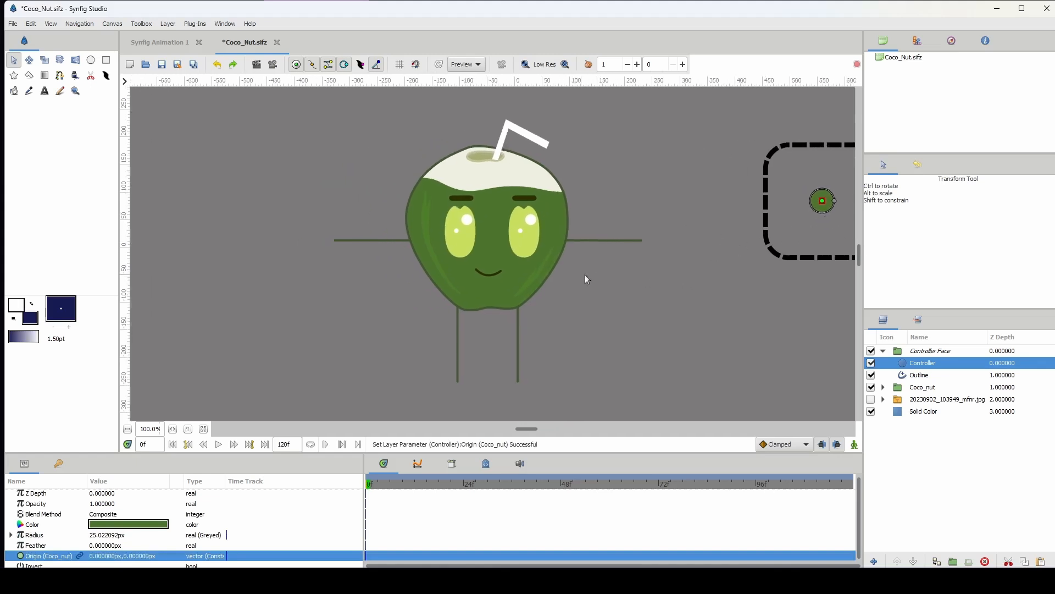
pyautogui.click(884, 350)
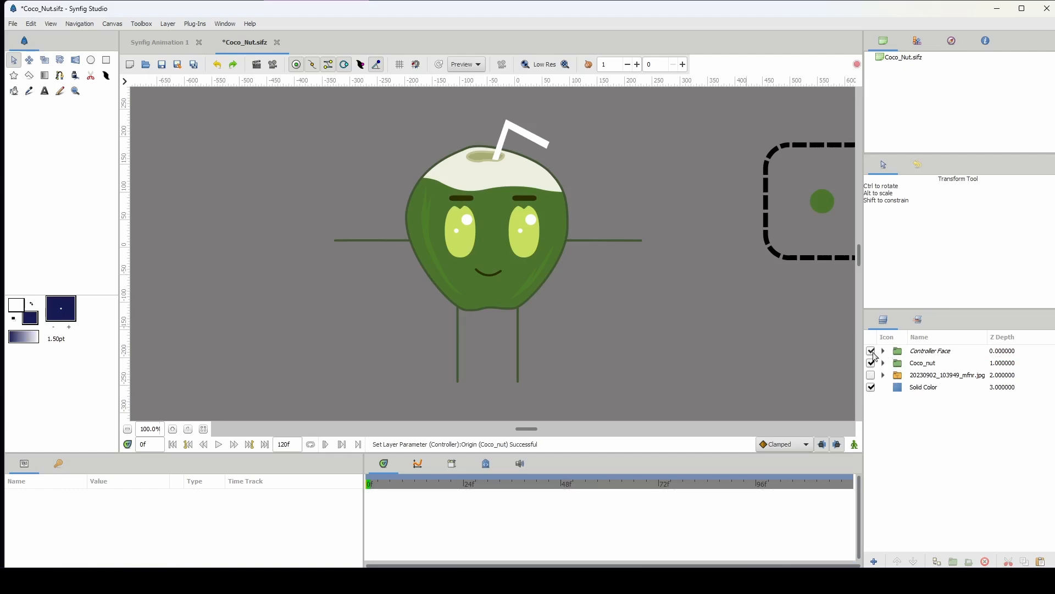
pyautogui.click(871, 351)
pyautogui.click(888, 365)
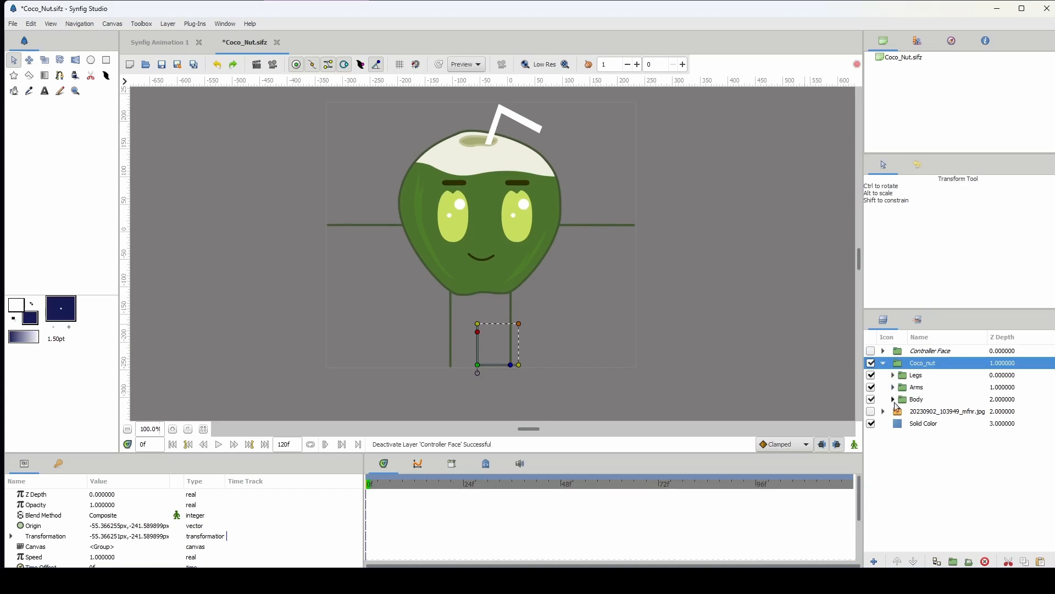
# Examine the contents of the Body and Arms groups inside Coco_nut
pyautogui.click(902, 405)
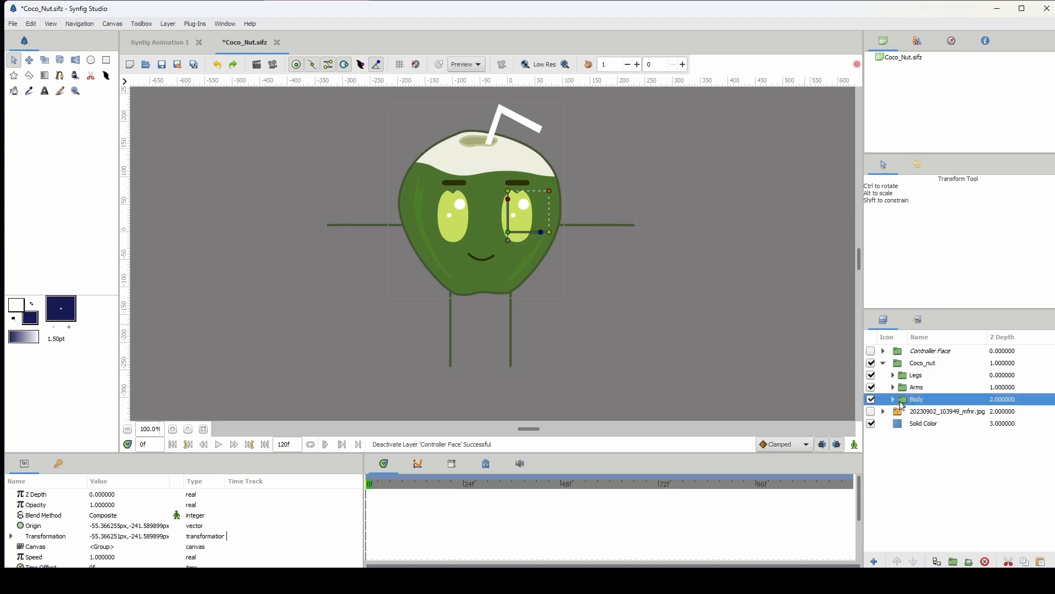
pyautogui.click(892, 401)
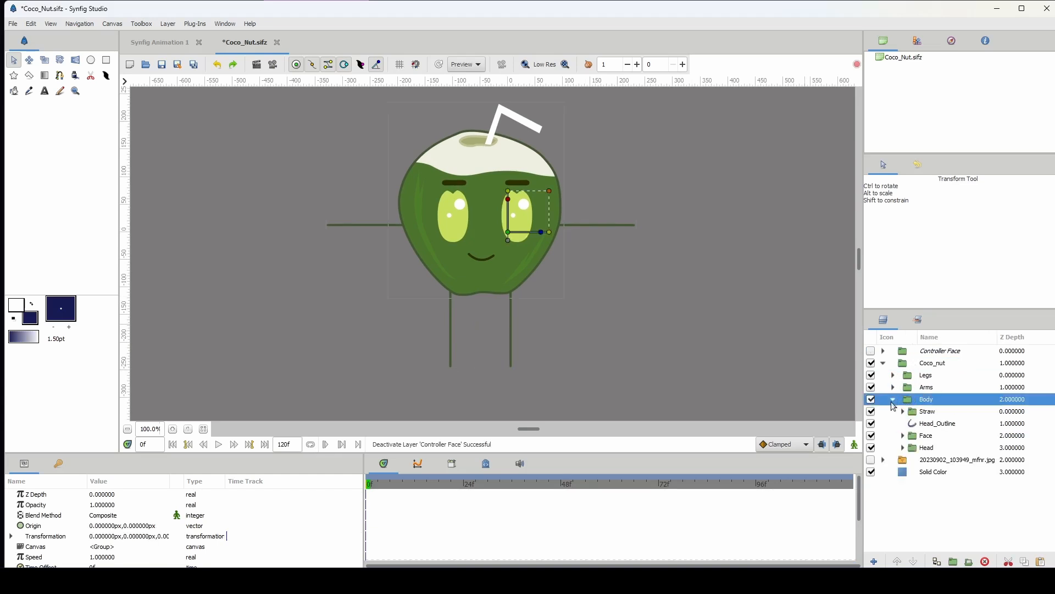
pyautogui.click(893, 401)
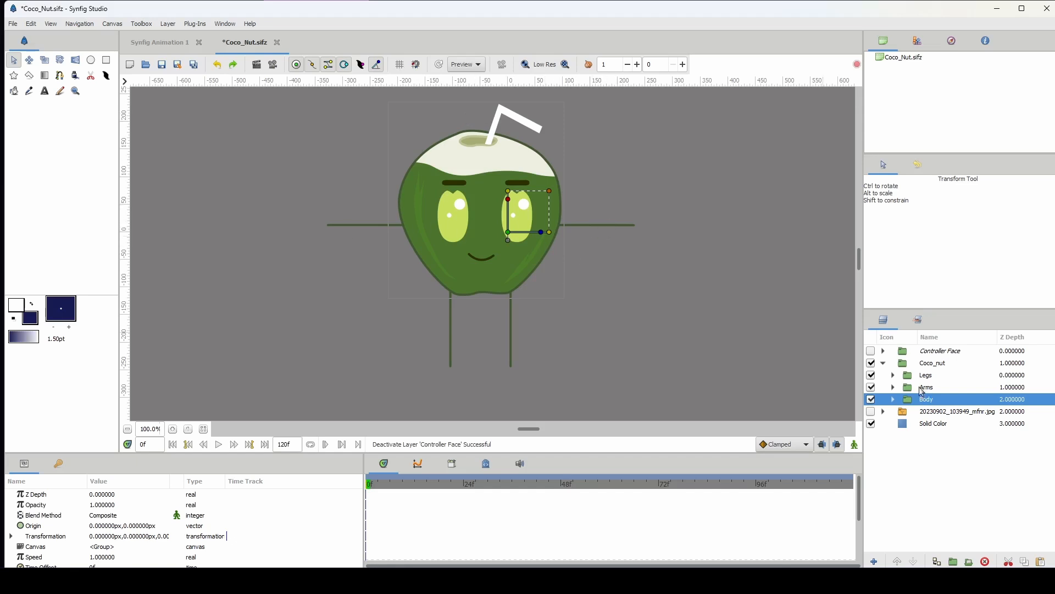
pyautogui.click(892, 388)
pyautogui.click(893, 388)
pyautogui.click(892, 399)
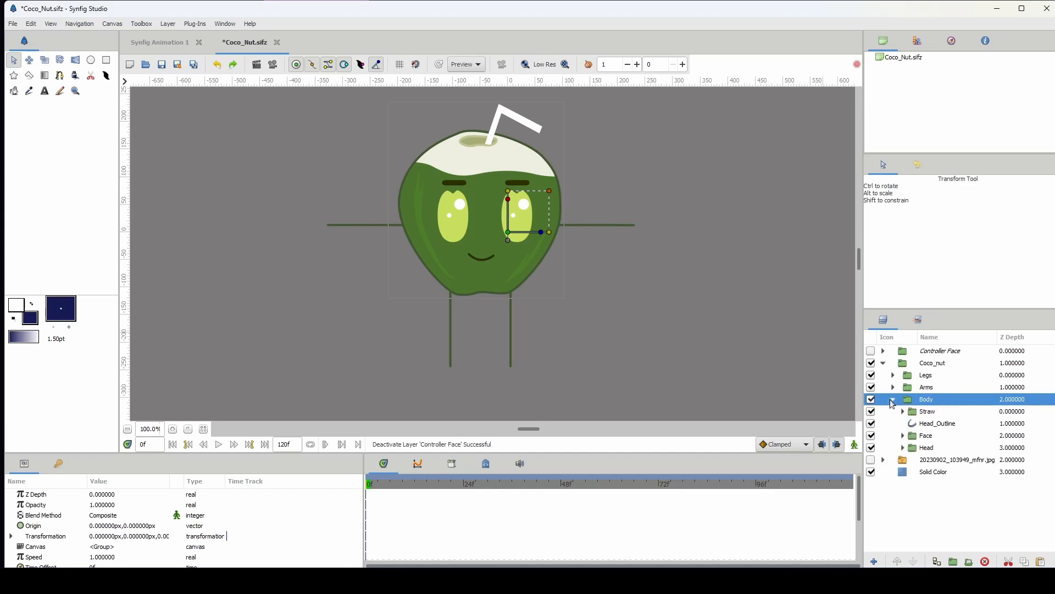
pyautogui.click(891, 399)
# Add a Rotate layer above the Arms group and place its origin at about -46, -95 px, near the coconut's base
pyautogui.click(911, 389)
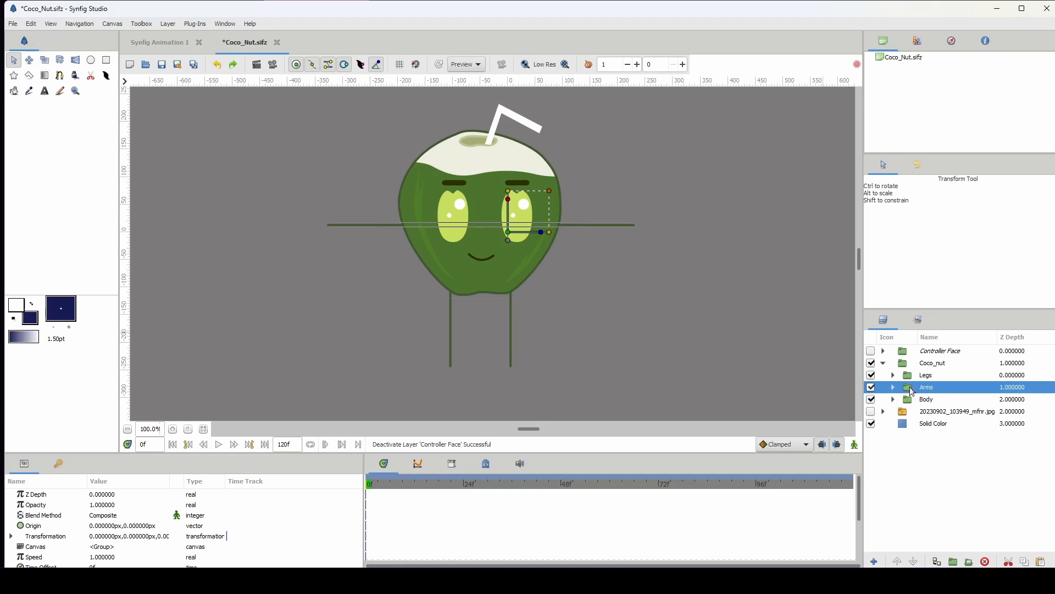
pyautogui.rightClick(925, 390)
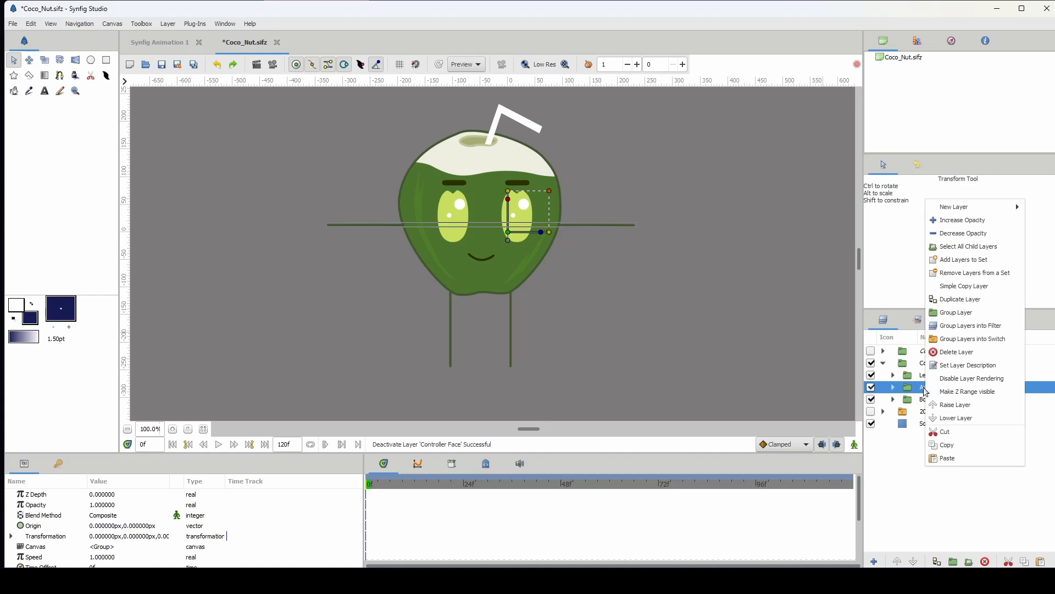
pyautogui.moveTo(976, 209)
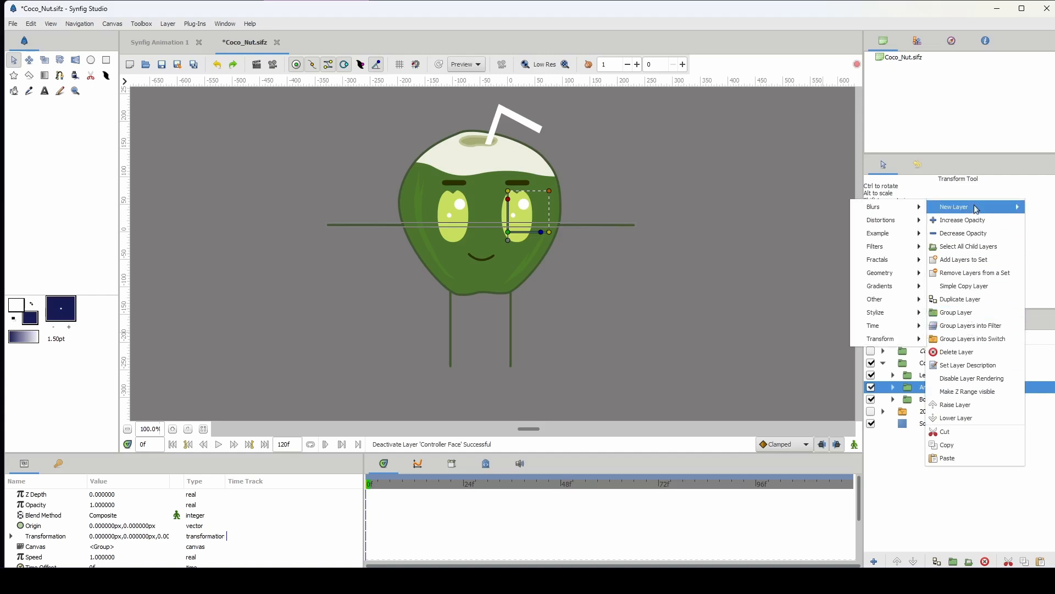
pyautogui.moveTo(891, 340)
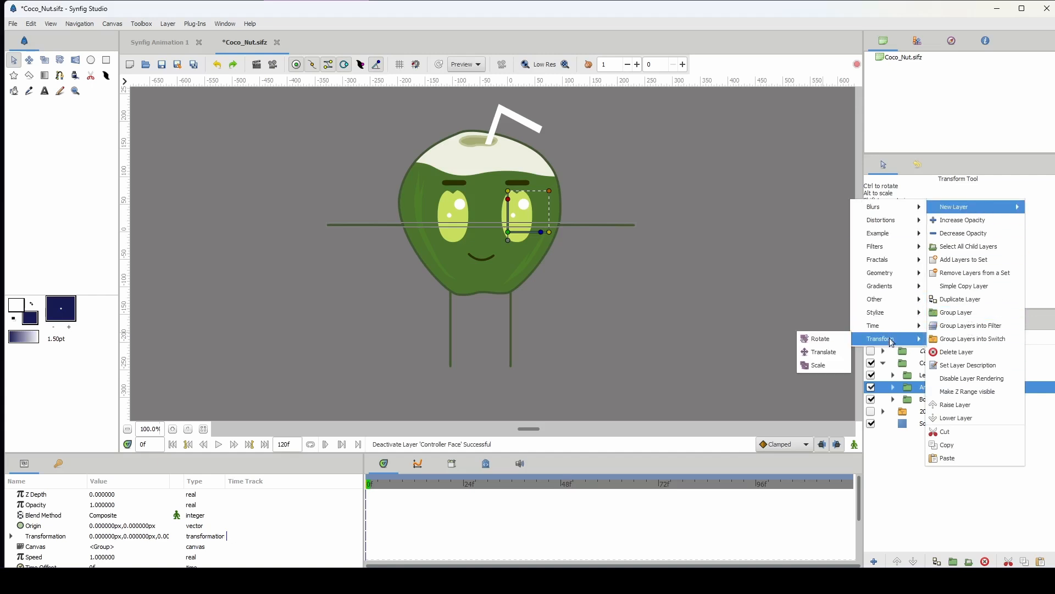
pyautogui.click(832, 345)
pyautogui.moveTo(508, 232); pyautogui.dragTo(515, 291)
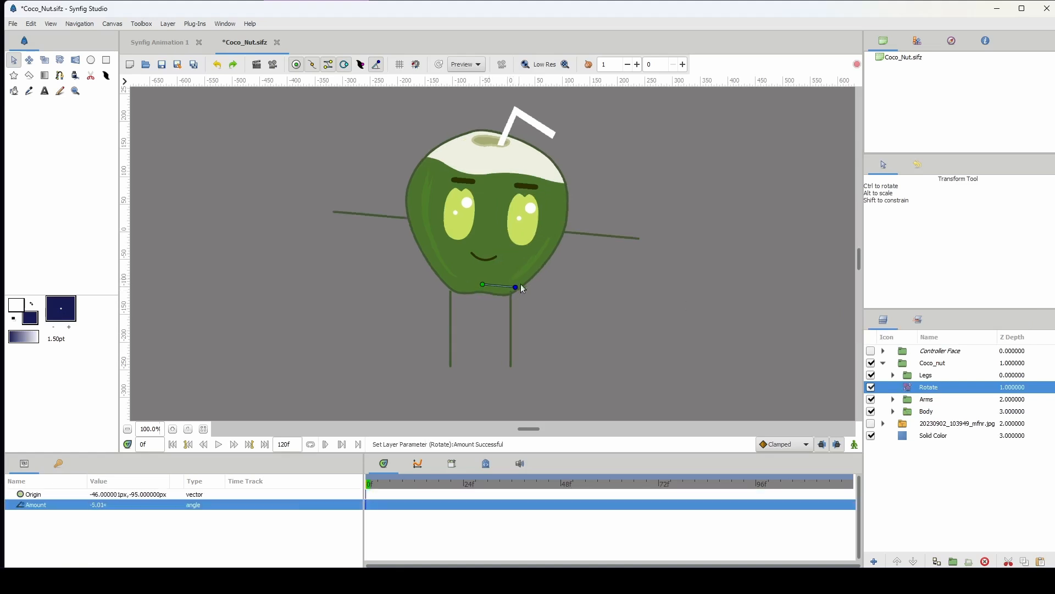
# Try rotating the body and arms with the Rotate layer's handle, and undo the rotation back to the upright pose
pyautogui.click(927, 401)
pyautogui.click(908, 389)
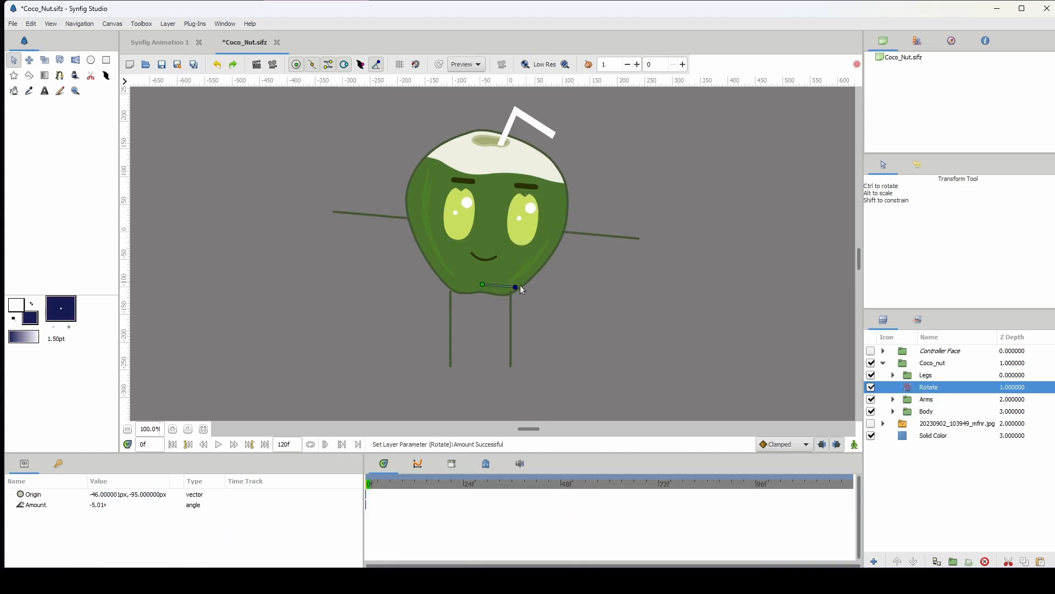
pyautogui.moveTo(516, 287); pyautogui.dragTo(504, 277)
pyautogui.hotkey('ctrl', 'z')
pyautogui.hotkey('ctrl', 'z')
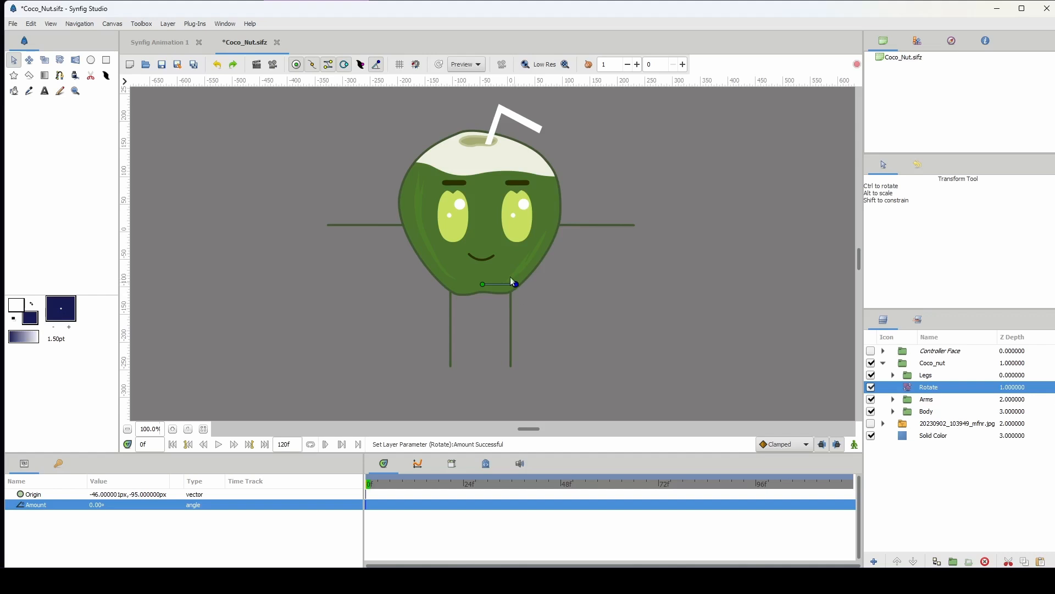
# Try a Rotate layer Amount of -90°, and set it to 90° to tip the body to the other side
pyautogui.click(100, 505)
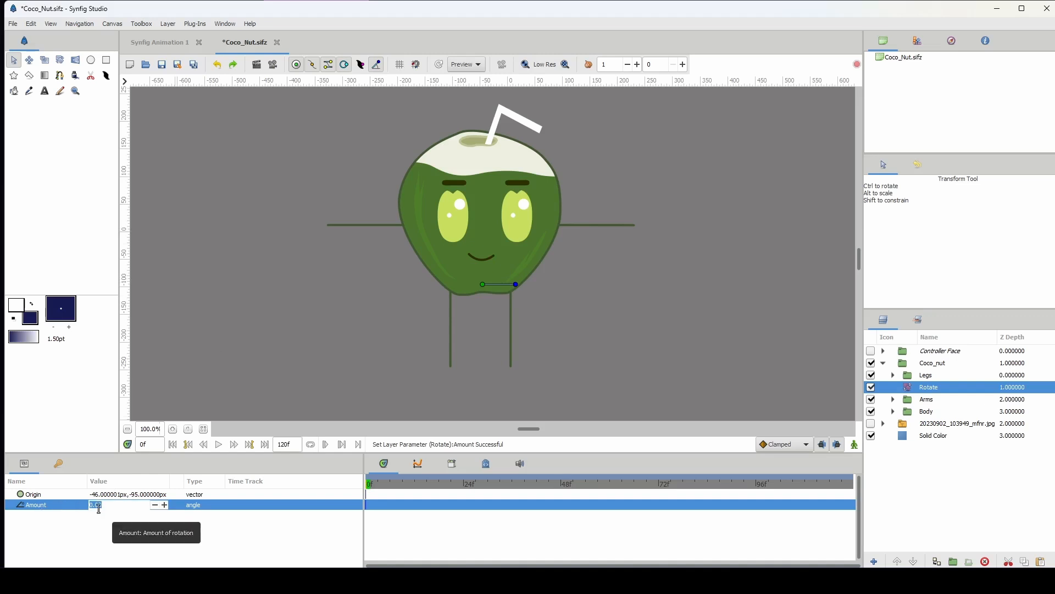
pyautogui.write('-90')
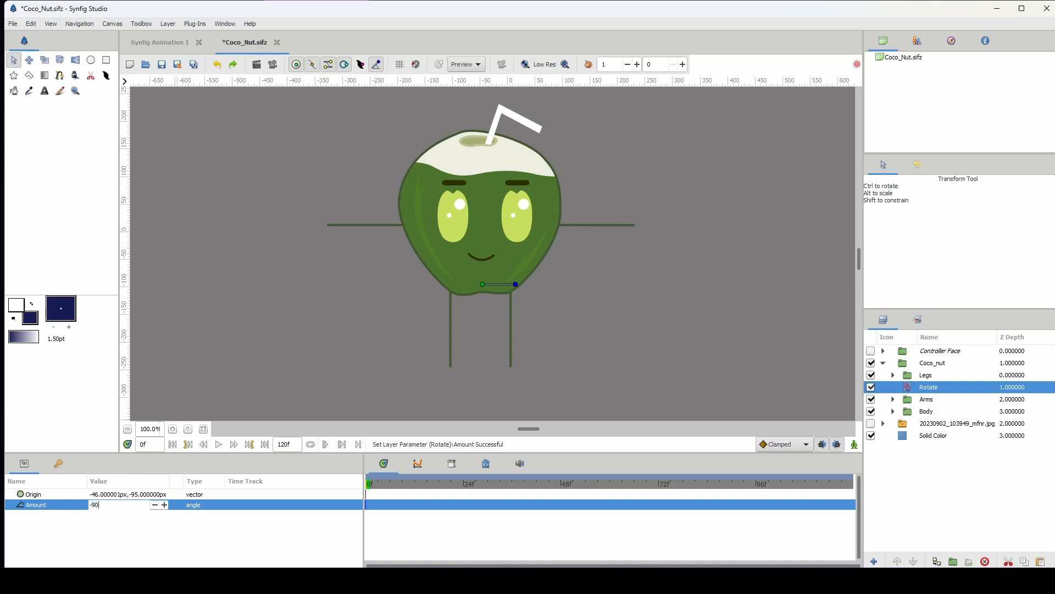
pyautogui.press('Return')
pyautogui.click(99, 505)
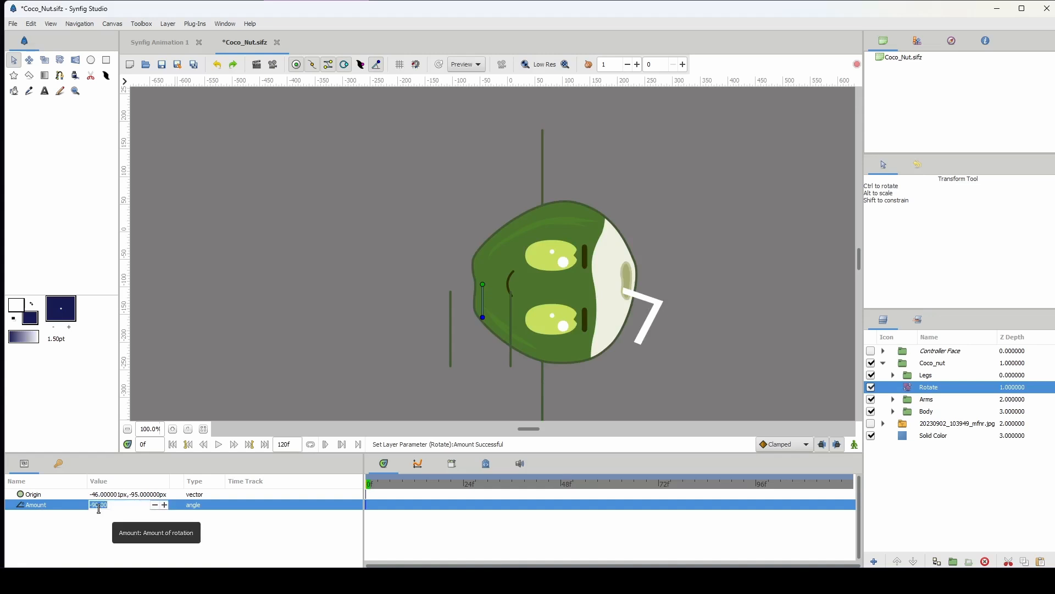
pyautogui.write('90')
pyautogui.press('Return')
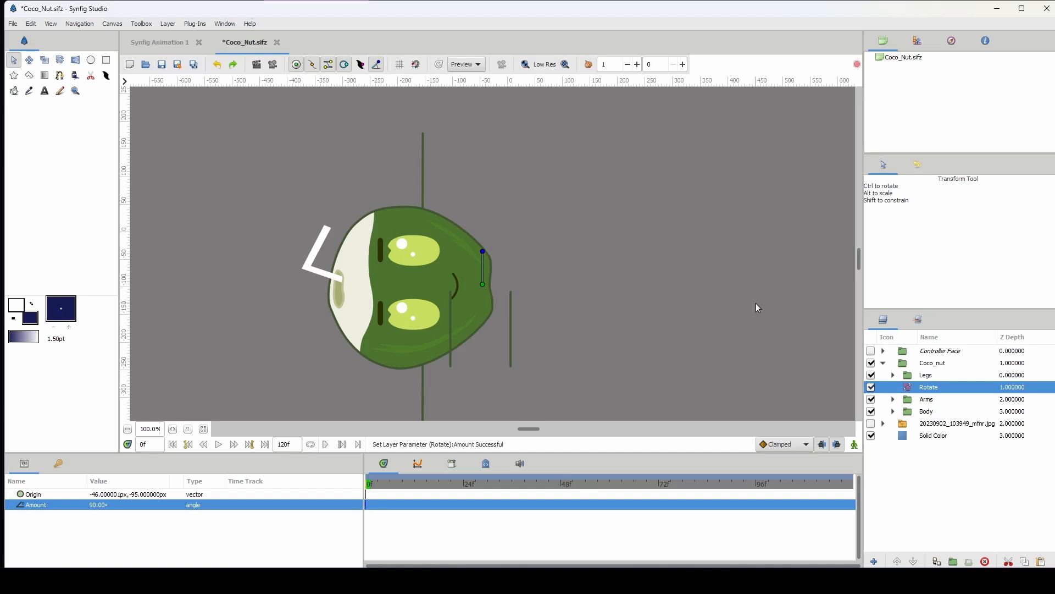
# Group the Arms and Body layers into one group inside Coco_nut
pyautogui.click(913, 400)
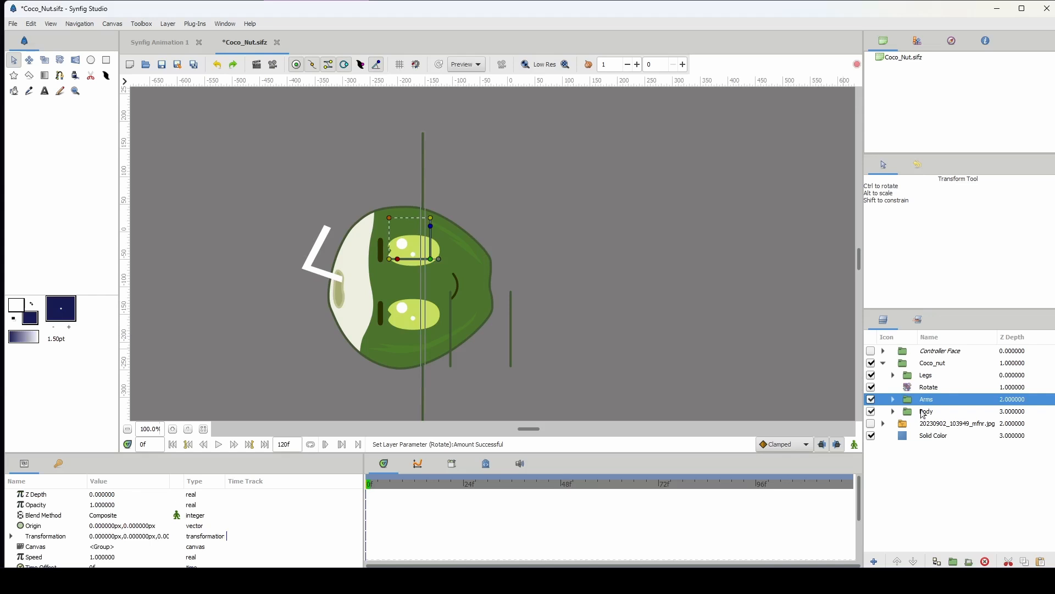
pyautogui.keyDown('ctrl'); pyautogui.click(925, 412); pyautogui.keyUp('ctrl')
pyautogui.click(955, 562)
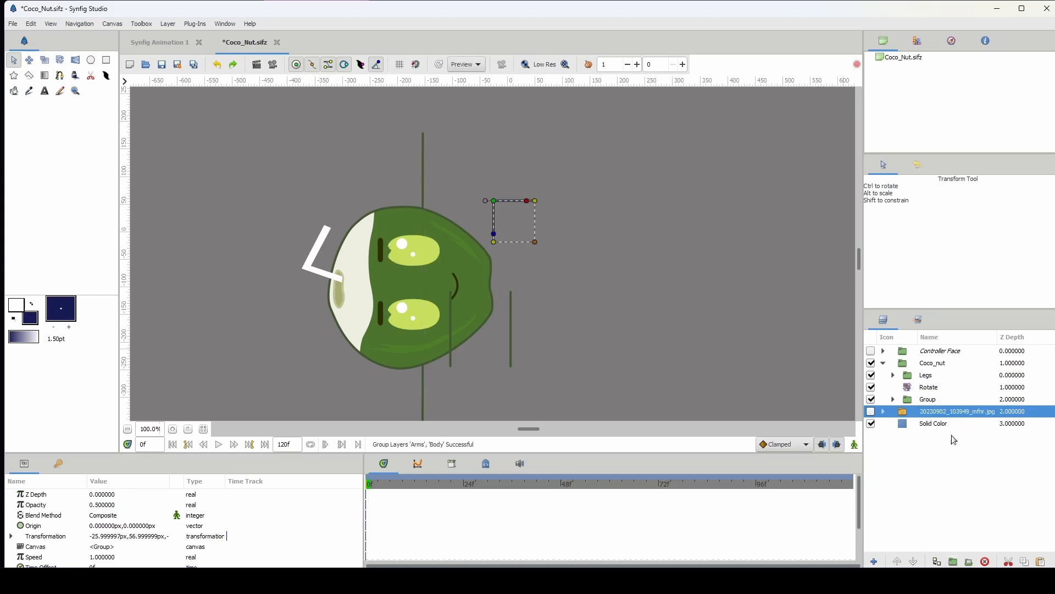
# Move the new group's origin onto the Rotate layer's origin, at about -46, -95 px
pyautogui.click(924, 403)
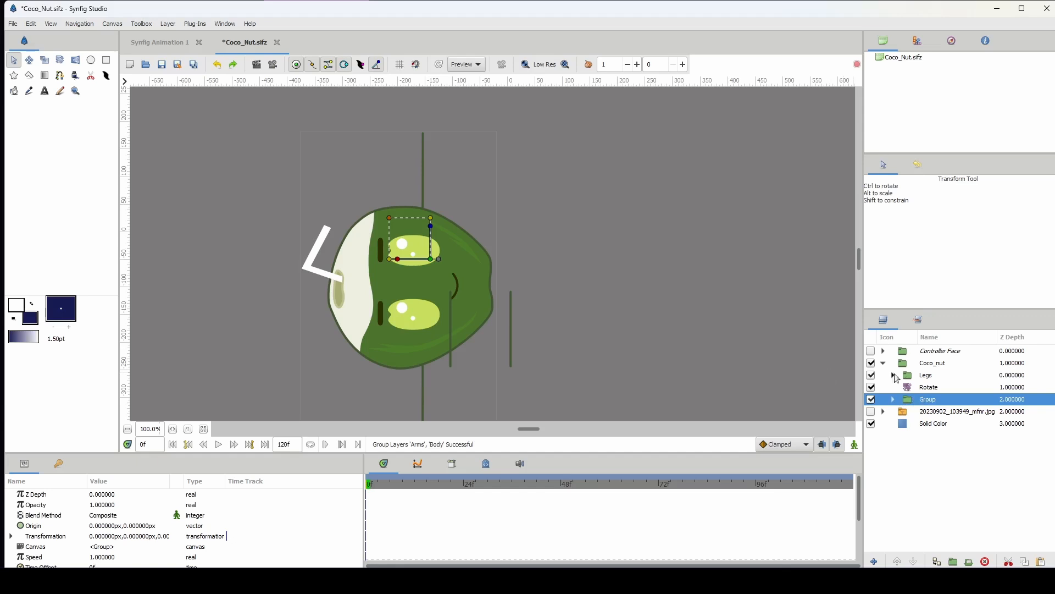
pyautogui.keyDown('ctrl'); pyautogui.click(925, 388); pyautogui.keyUp('ctrl')
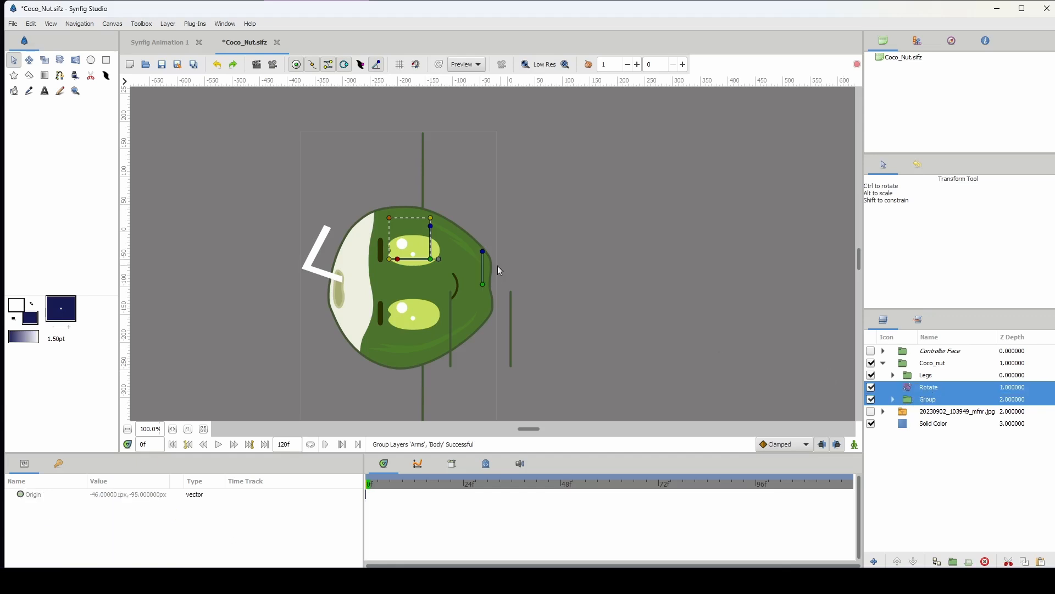
pyautogui.moveTo(439, 258); pyautogui.dragTo(461, 292)
pyautogui.scroll(7, 490, 282)
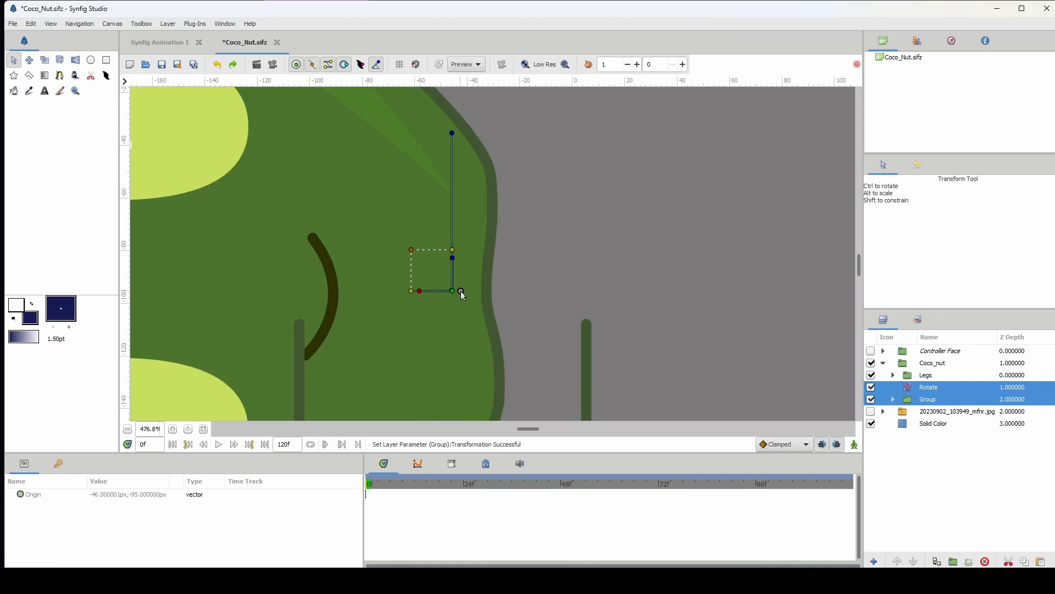
pyautogui.scroll(-9, 490, 269)
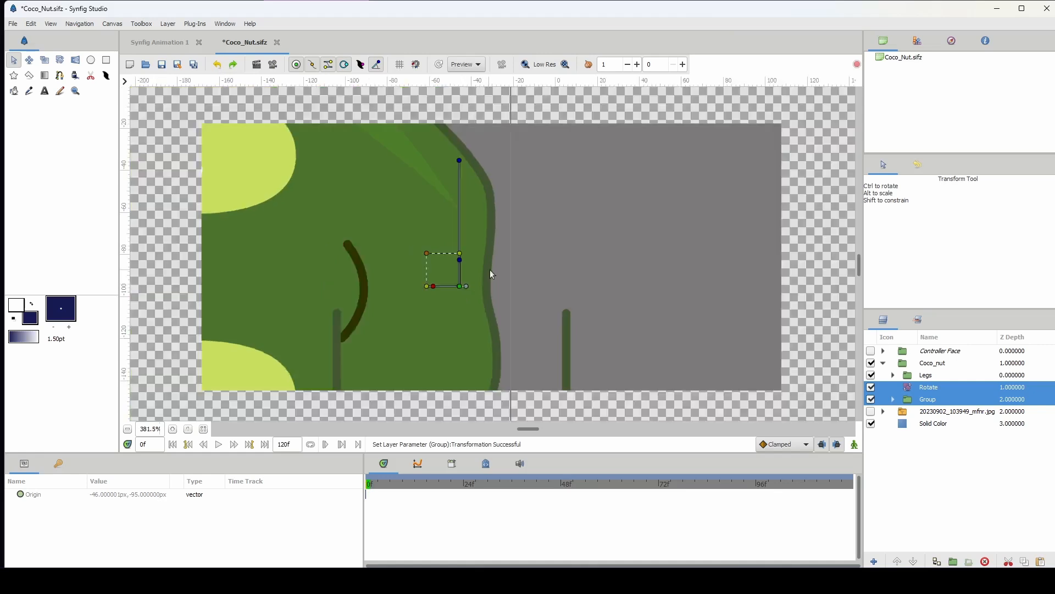
# Try a transformation angle of 90° on the body-and-arms group, and set it to -90° to stand the coconut upright
pyautogui.click(926, 411)
pyautogui.click(923, 400)
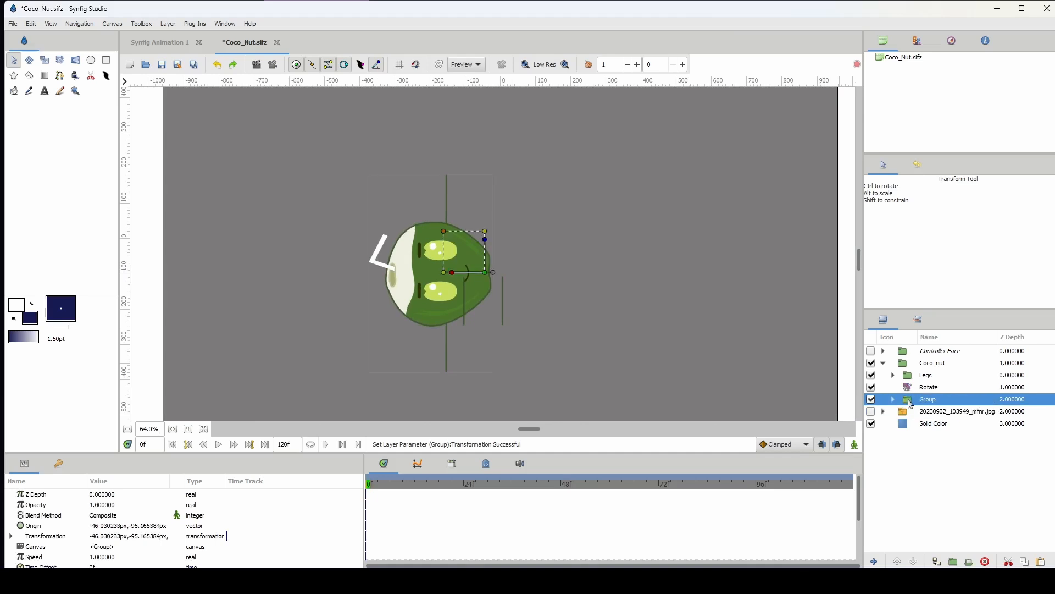
pyautogui.click(484, 240)
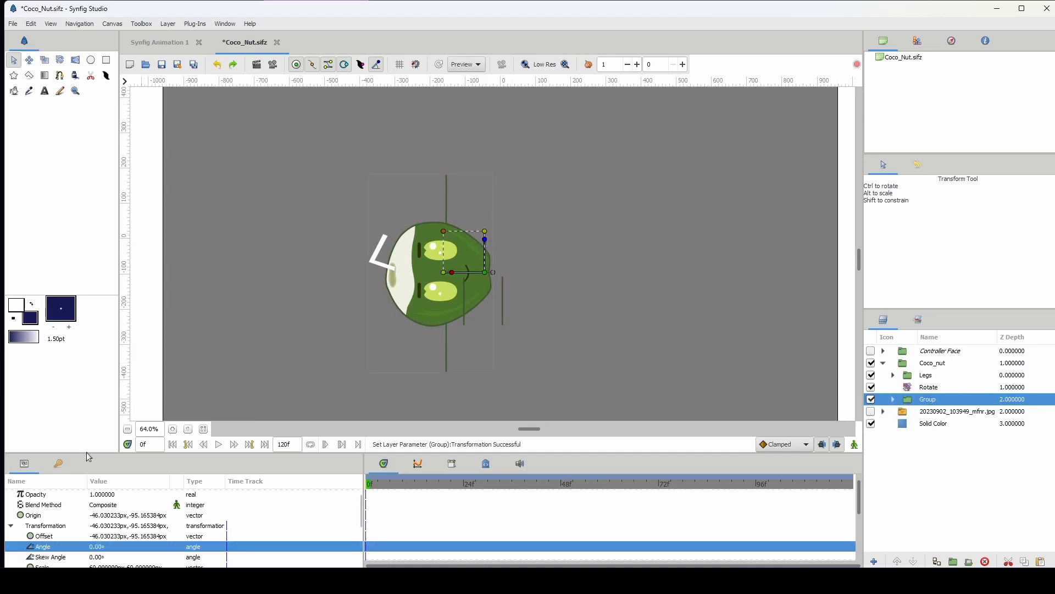
pyautogui.tripleClick(95, 546)
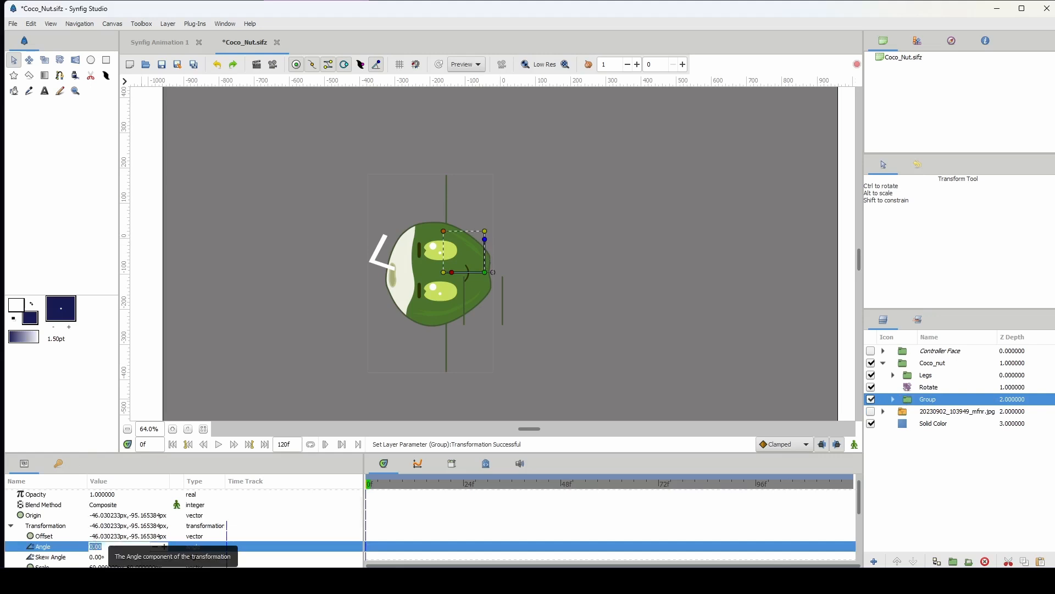
pyautogui.write('90')
pyautogui.press('Return')
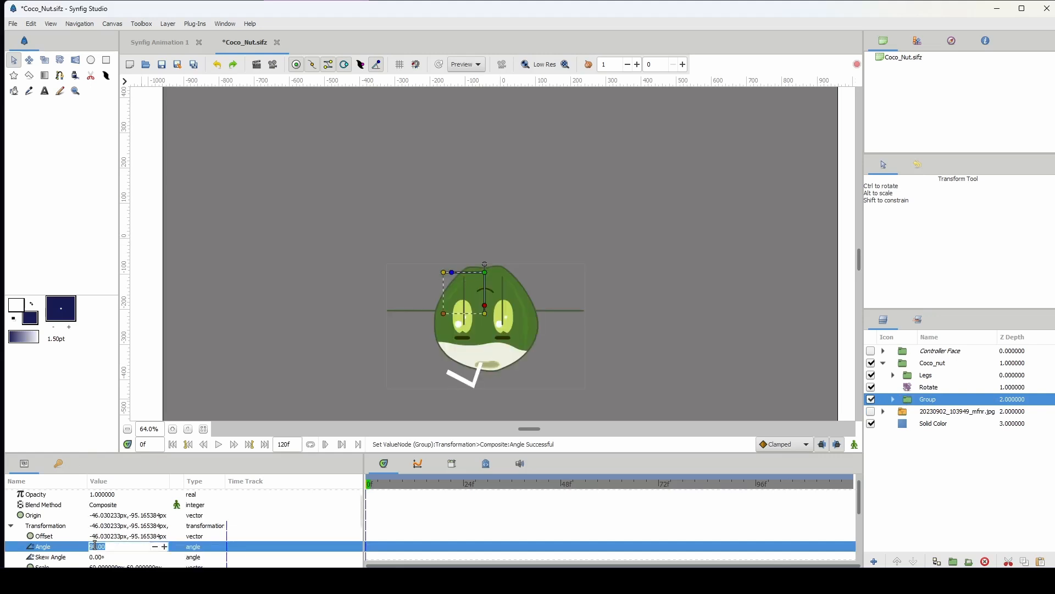
pyautogui.tripleClick(94, 546)
pyautogui.write('-90')
pyautogui.press('Return')
pyautogui.scroll(2, 508, 264)
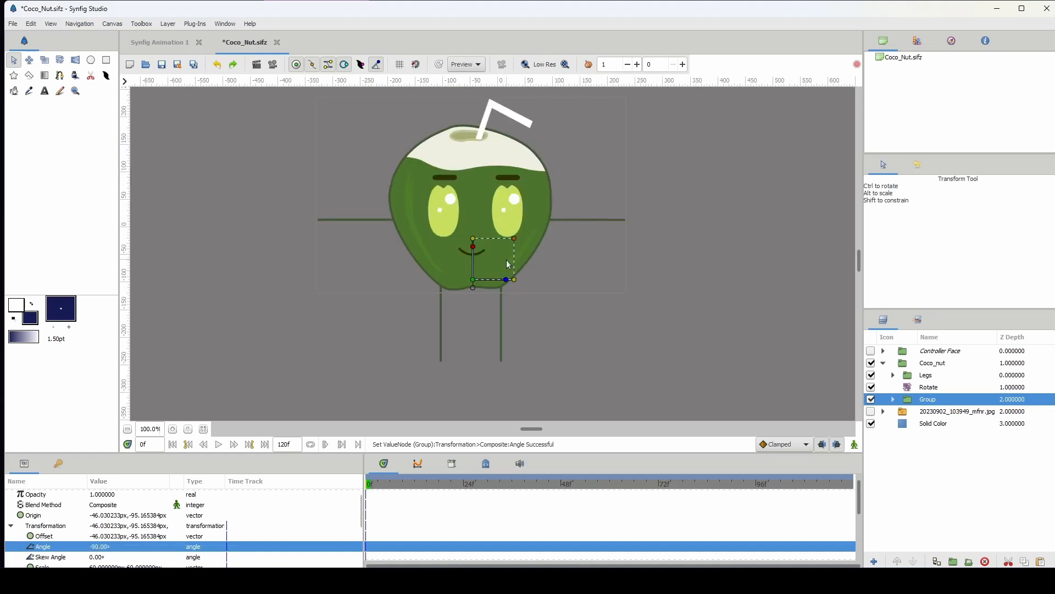
pyautogui.moveTo(572, 309); pyautogui.dragTo(575, 327)
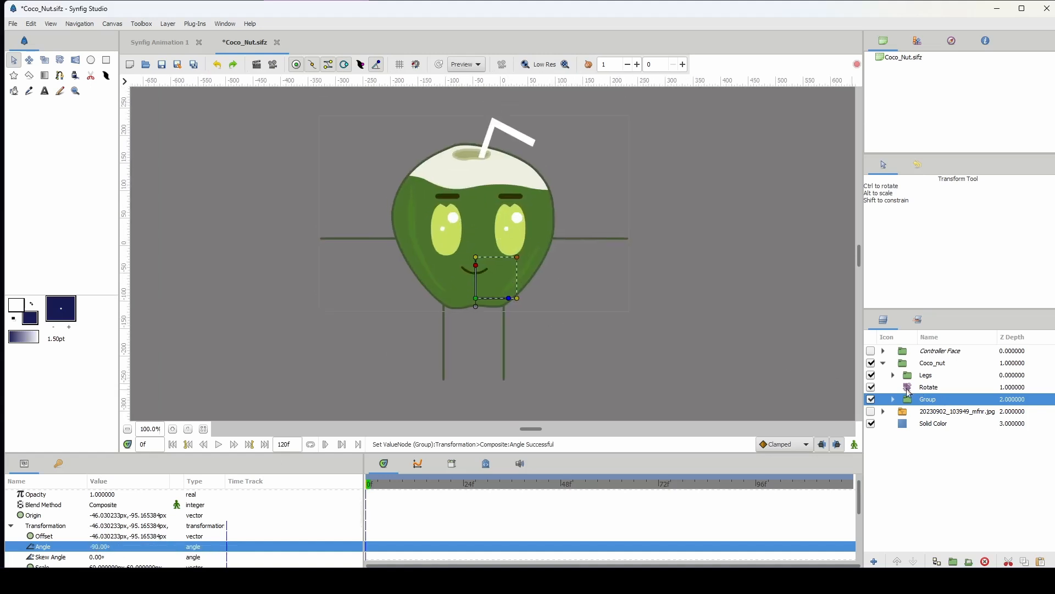
# Convert the Rotate layer's Origin to Greyed so that it is locked in place
pyautogui.click(912, 389)
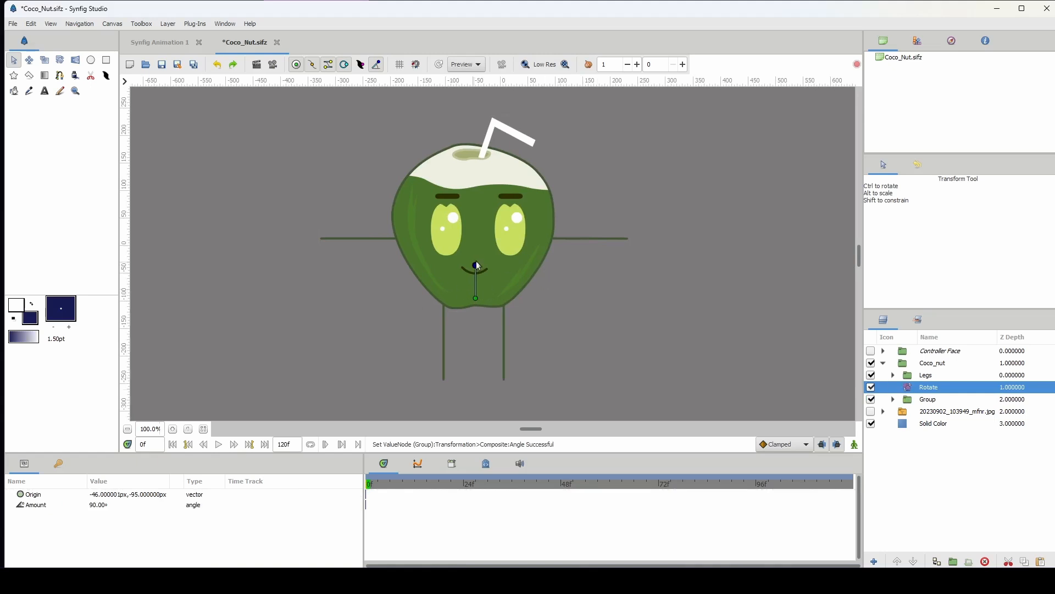
pyautogui.rightClick(476, 299)
pyautogui.moveTo(525, 307)
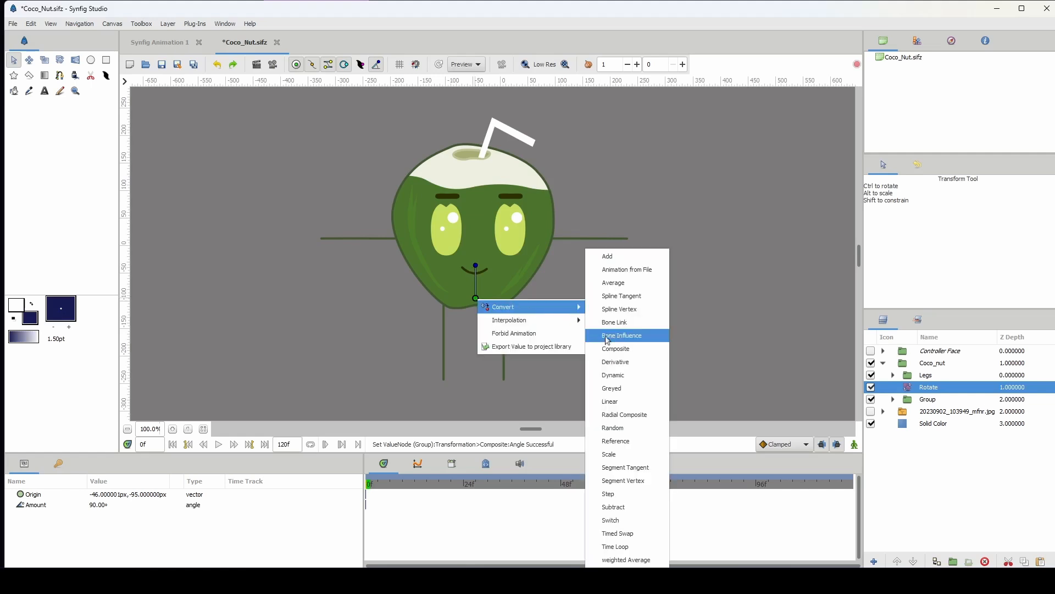
pyautogui.click(612, 388)
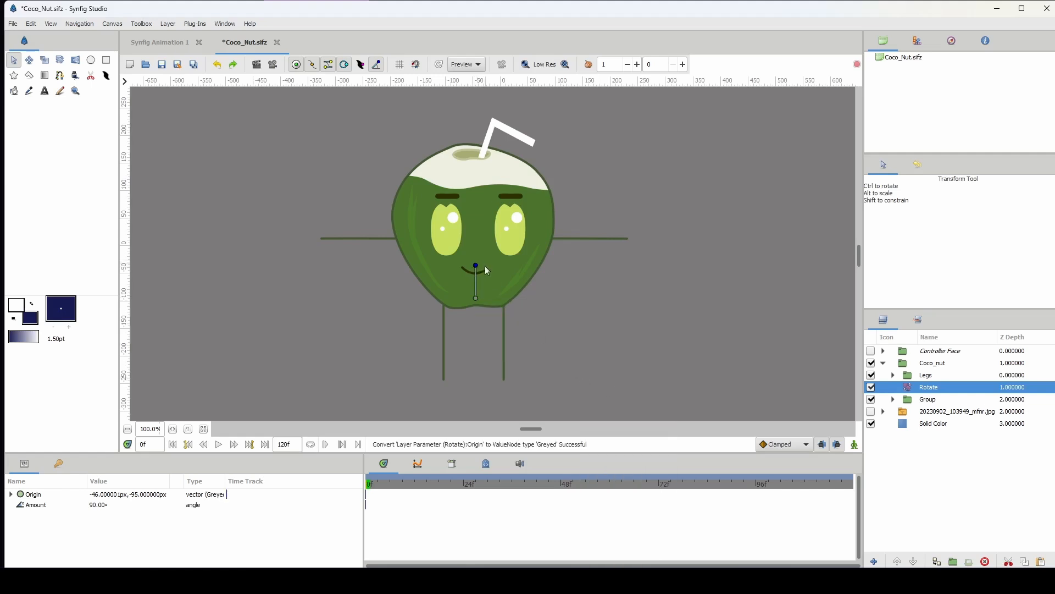
# Try tilting the body and arms slightly with the Rotate layer's amount handle, and undo the tilt
pyautogui.moveTo(476, 266)
pyautogui.mouseDown()
pyautogui.moveTo(485, 270)
pyautogui.moveTo(470, 267)
pyautogui.mouseUp()
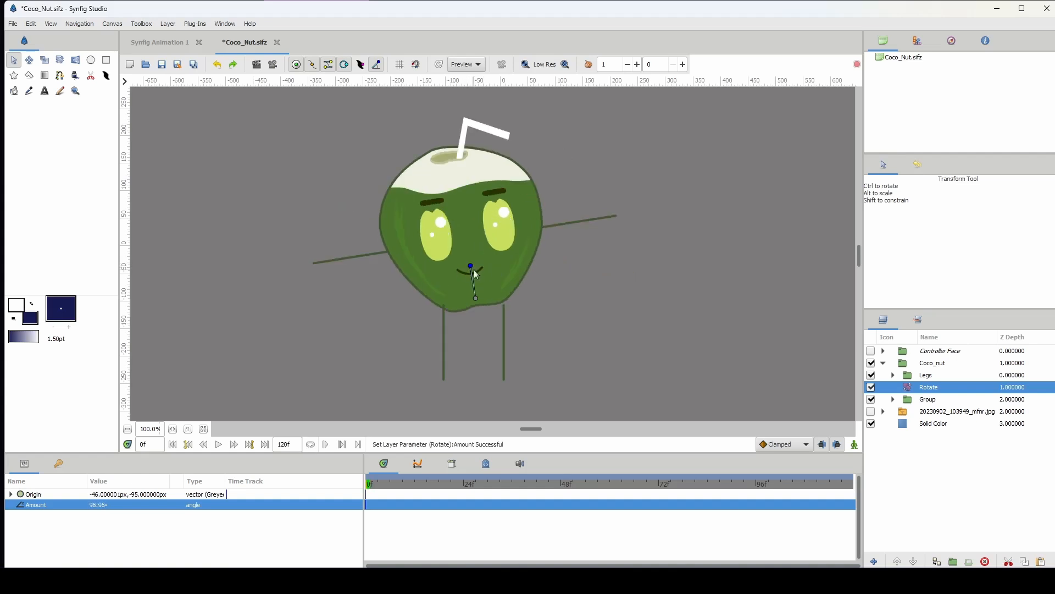
pyautogui.hotkey('ctrl', 'z')
pyautogui.hotkey('ctrl', 'z')
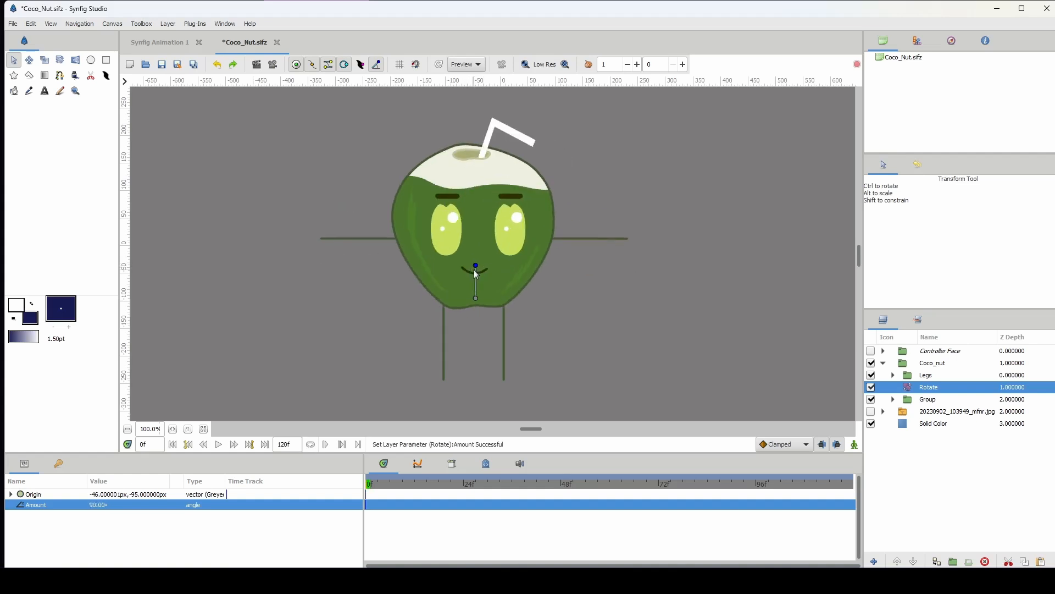
# Select Leg_L and Leg_R together, try moving Leg_L's origin away from the body, and undo the move
pyautogui.click(505, 328)
pyautogui.keyDown('ctrl'); pyautogui.click(443, 323); pyautogui.keyUp('ctrl')
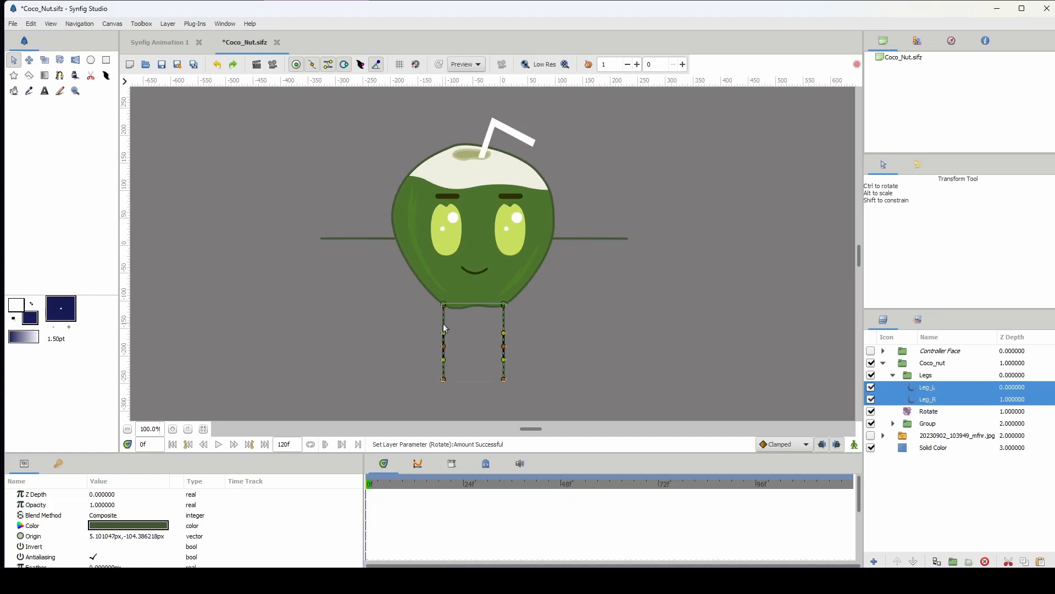
pyautogui.scroll(5, 496, 307)
pyautogui.moveTo(521, 296); pyautogui.dragTo(605, 281)
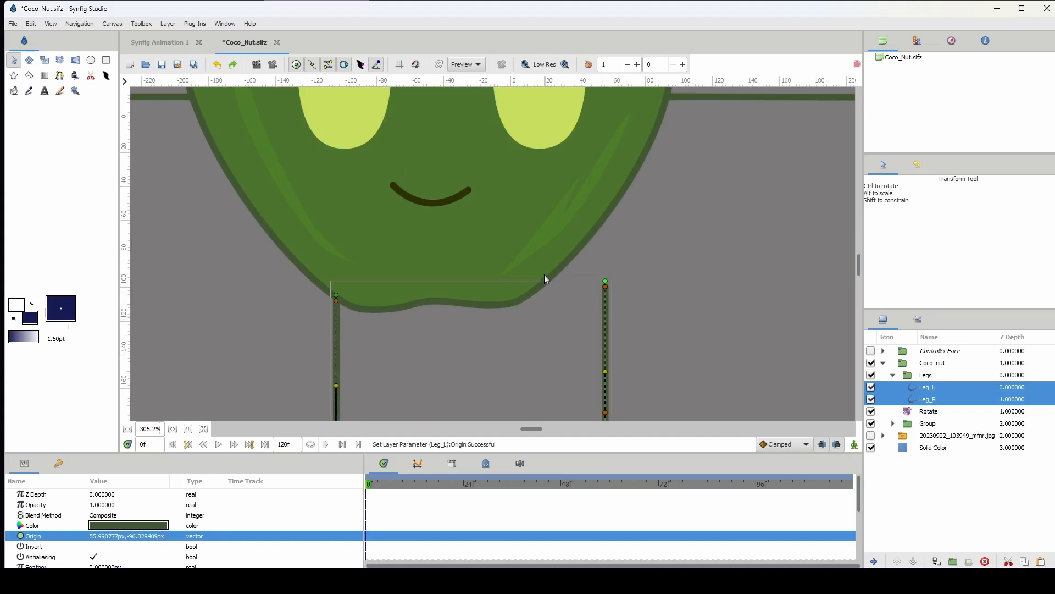
pyautogui.hotkey('ctrl', 'z')
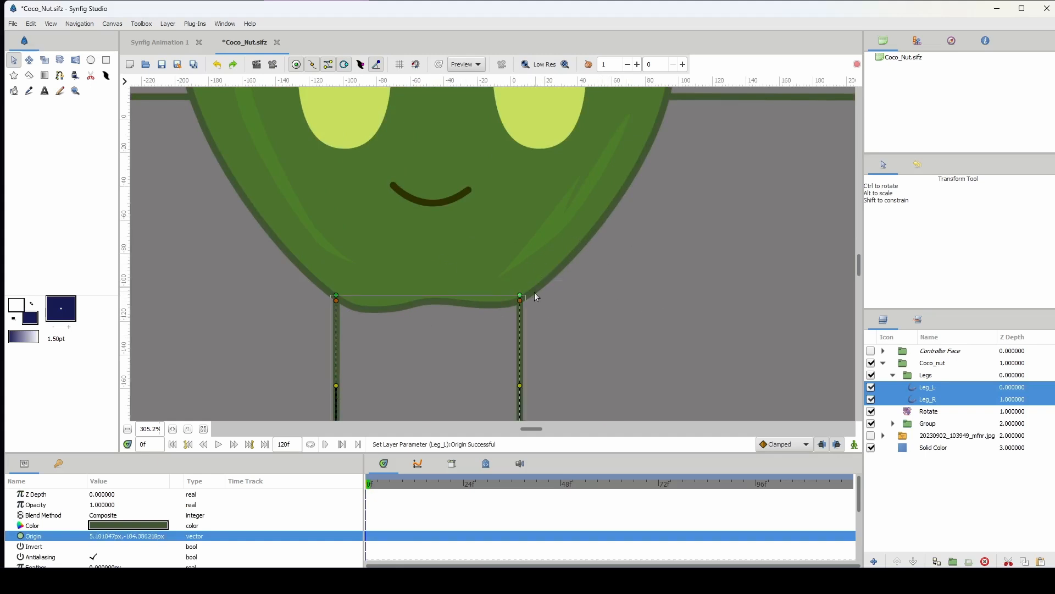
# Convert the Origins of Leg_L and Leg_R to Greyed to lock the leg attachment points
pyautogui.rightClick(521, 298)
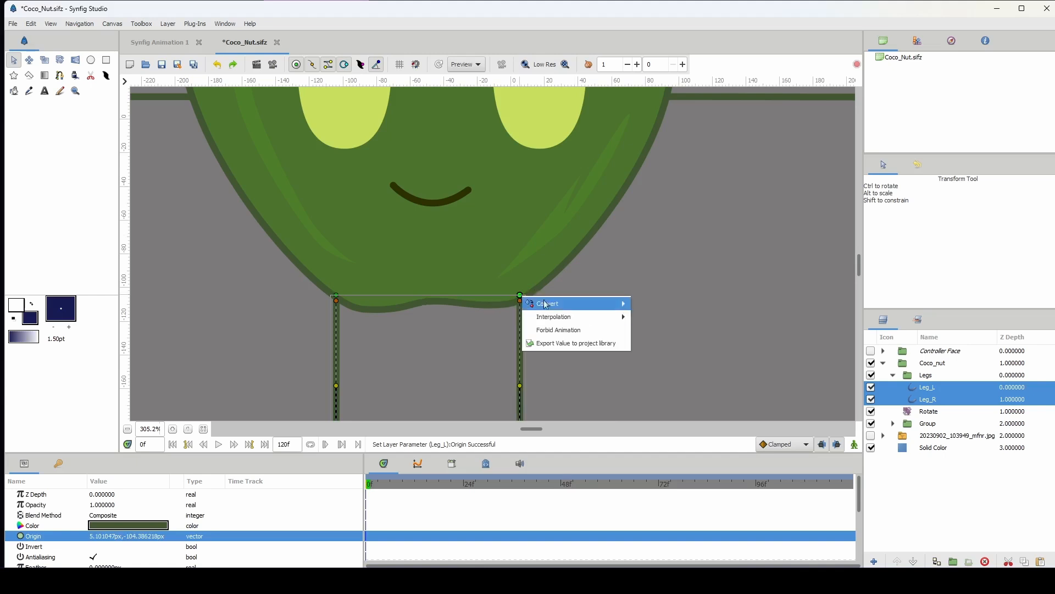
pyautogui.moveTo(571, 309)
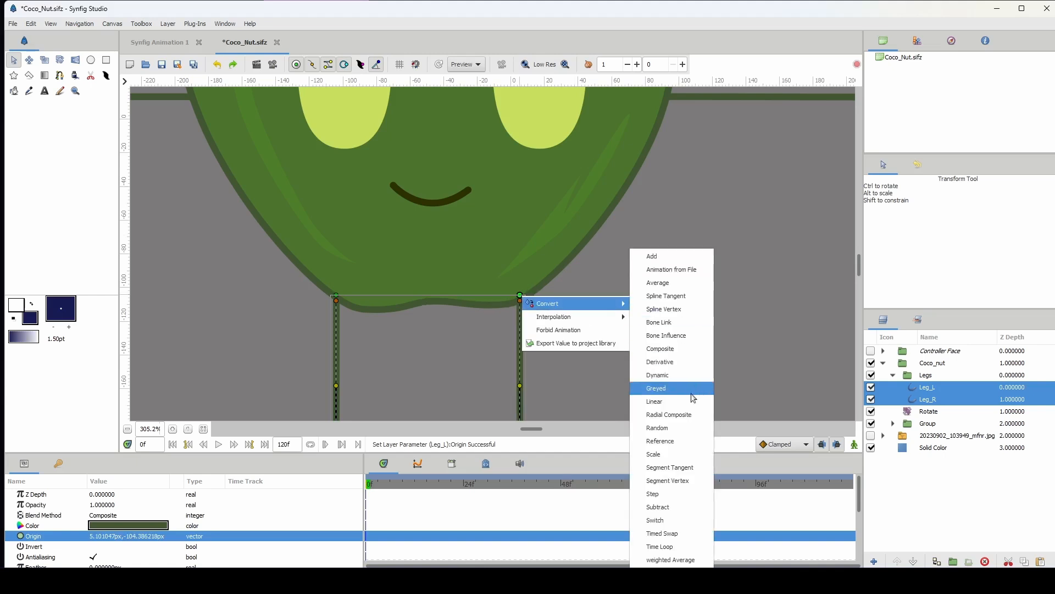
pyautogui.click(656, 388)
pyautogui.rightClick(337, 299)
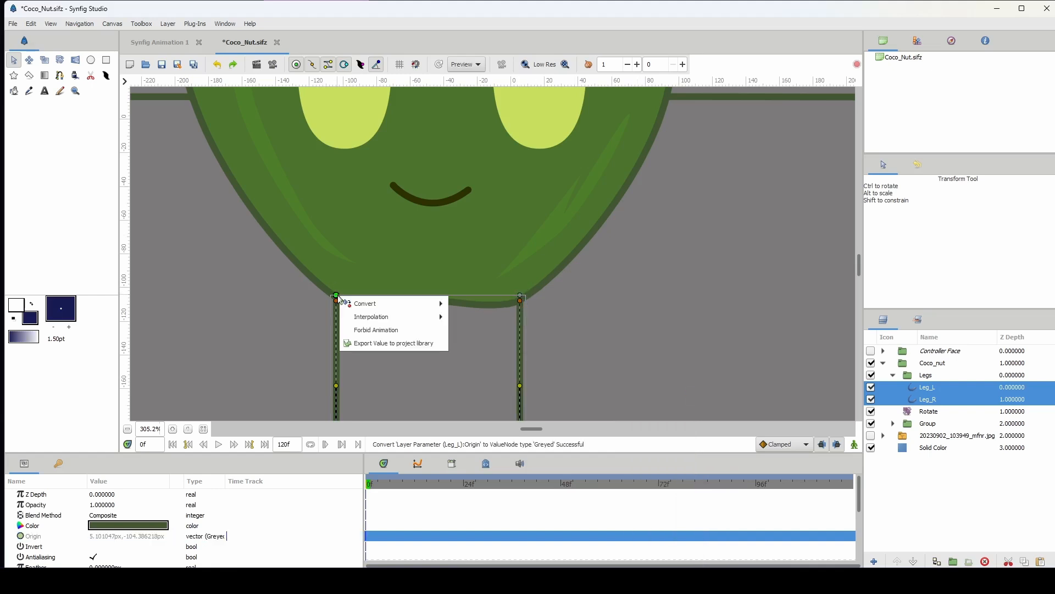
pyautogui.moveTo(401, 305)
pyautogui.click(478, 384)
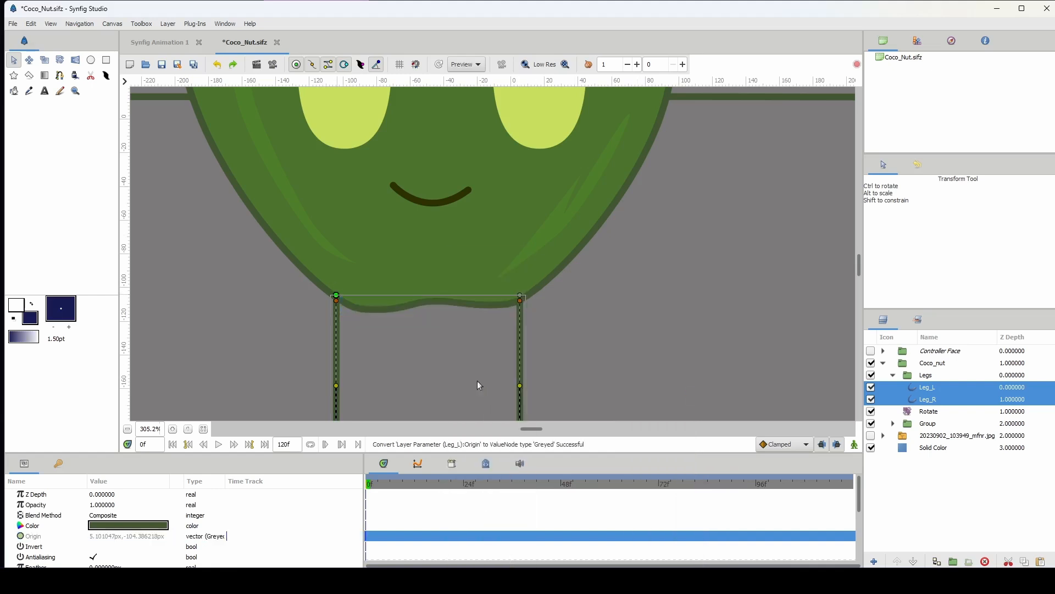
# Select Arm_R and convert its Origin, at the body's edge, to Greyed
pyautogui.moveTo(251, 164); pyautogui.dragTo(311, 256)
pyautogui.click(323, 284)
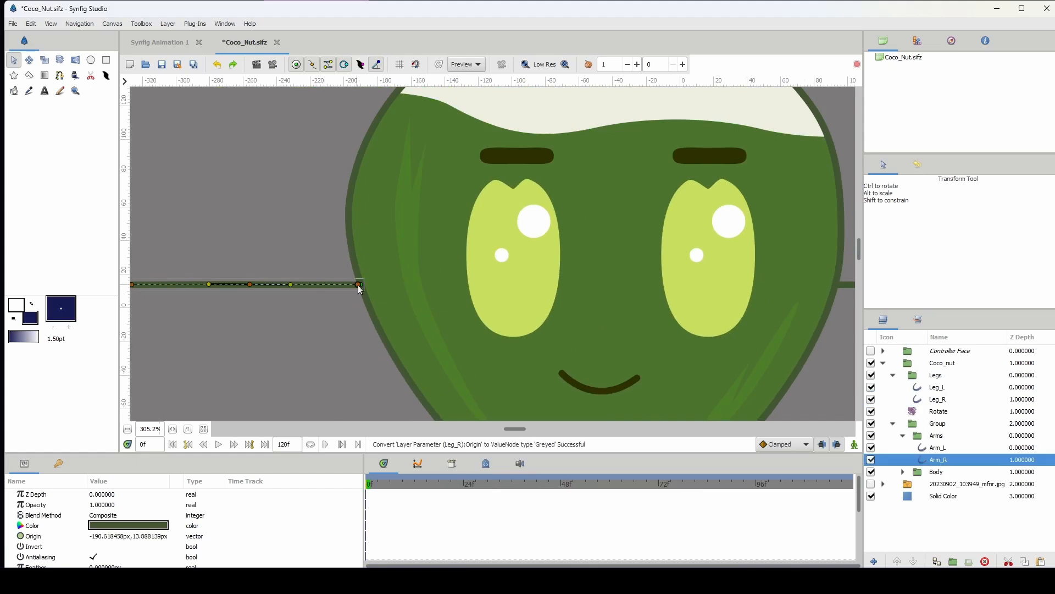
pyautogui.rightClick(360, 284)
pyautogui.moveTo(385, 293)
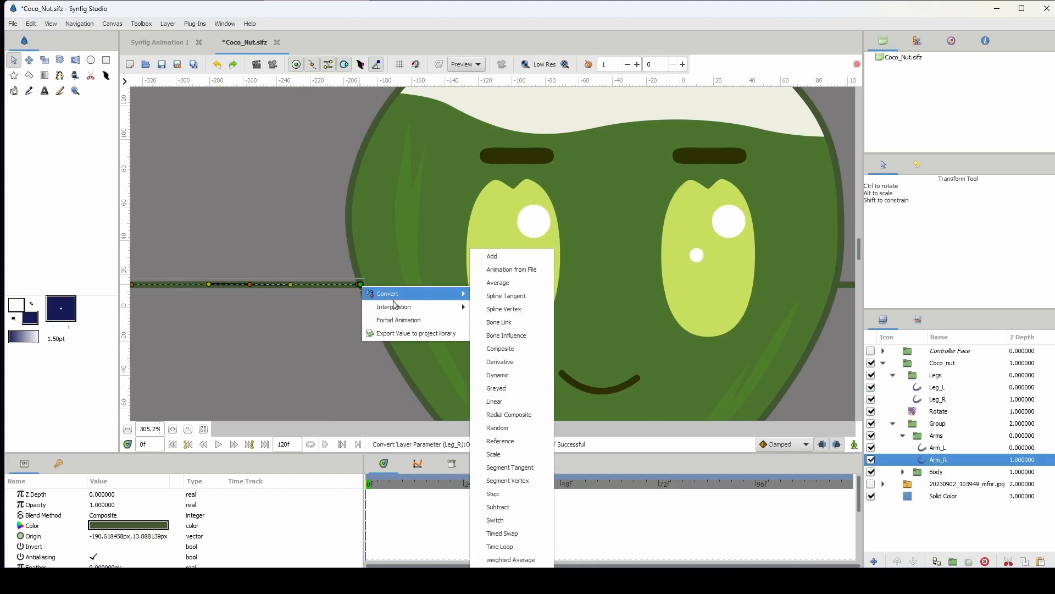
pyautogui.click(496, 388)
# Select Arm_L and convert its Origin to Greyed
pyautogui.scroll(1, 444, 259)
pyautogui.hscroll(10, 594, 301)
pyautogui.click(594, 301)
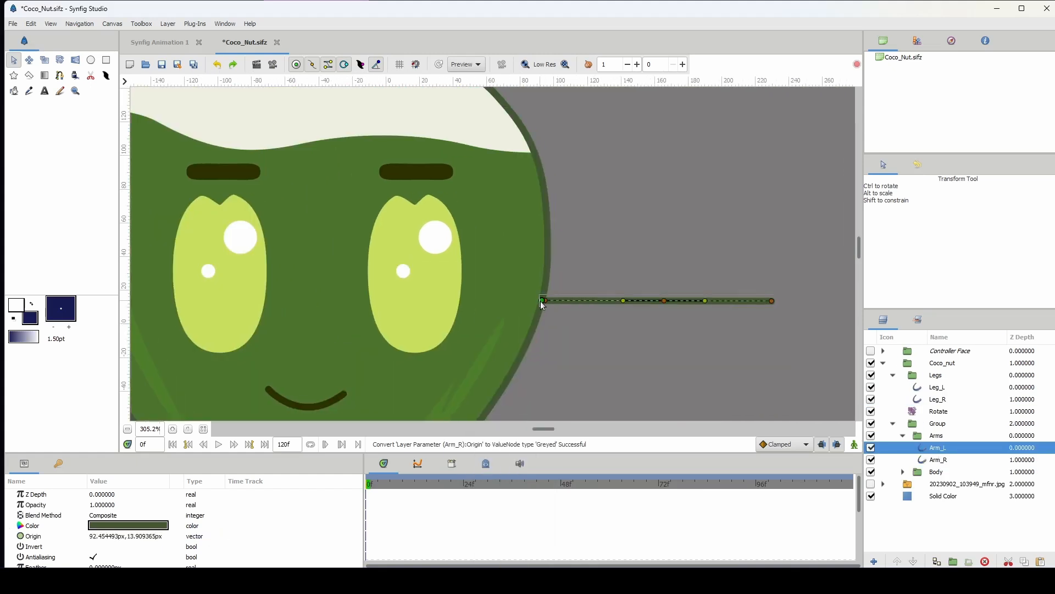
pyautogui.rightClick(540, 303)
pyautogui.moveTo(566, 310)
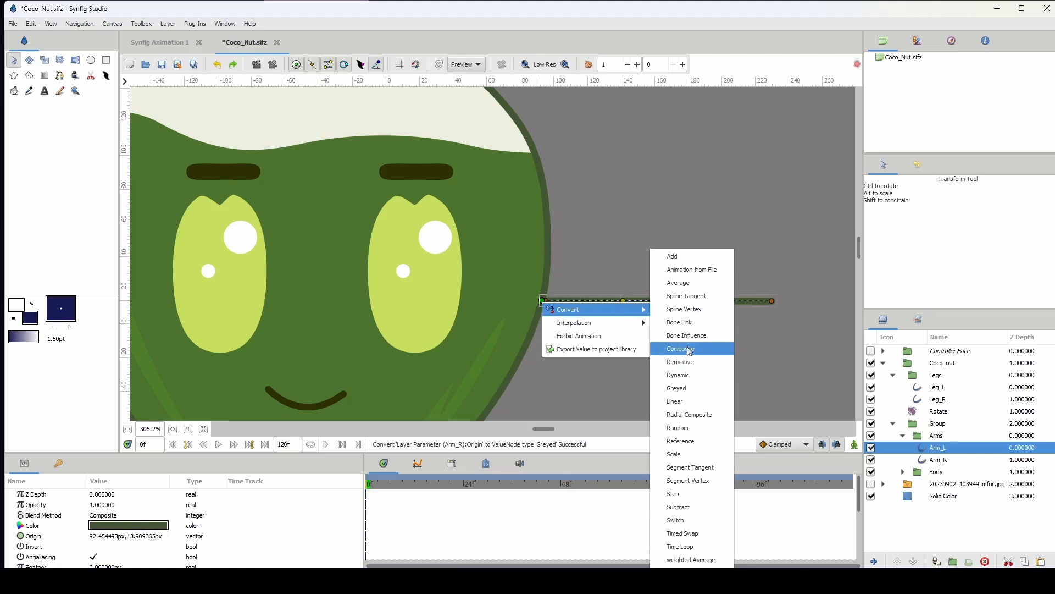
pyautogui.click(676, 388)
pyautogui.scroll(-4, 447, 285)
pyautogui.hscroll(-2, 410, 259)
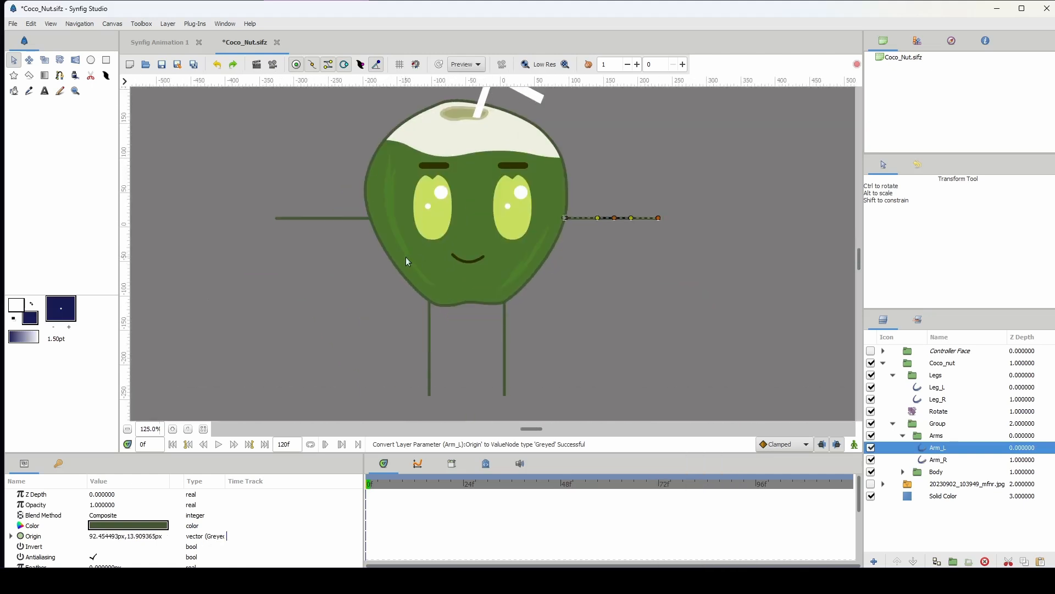
# Collapse the Legs group and the body-and-arms group, and select the Rotate layer
pyautogui.moveTo(406, 257); pyautogui.dragTo(391, 275)
pyautogui.click(892, 423)
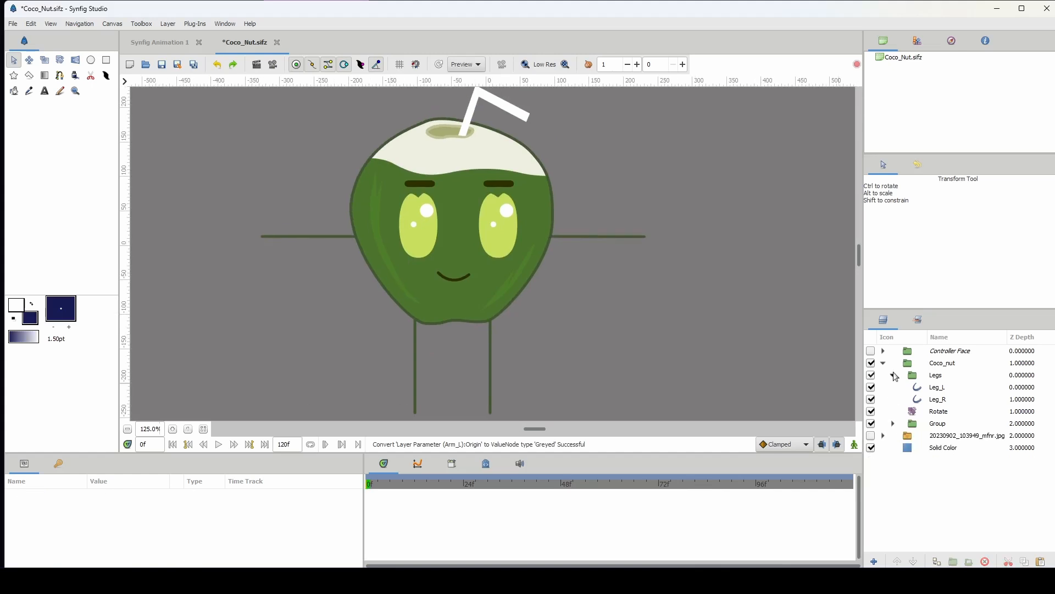
pyautogui.click(893, 375)
pyautogui.click(907, 389)
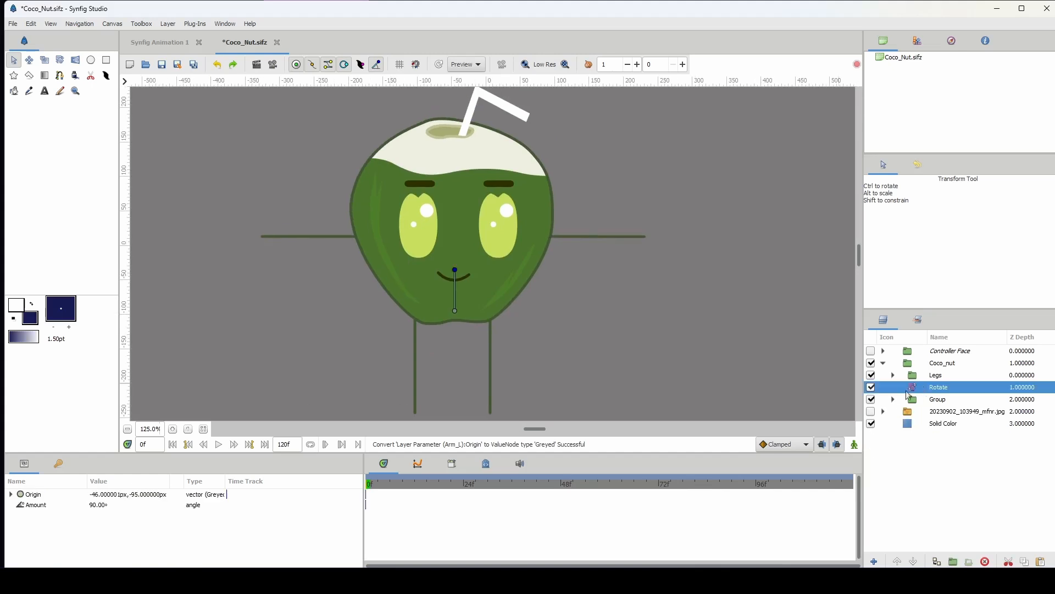
pyautogui.scroll(-3, 480, 311)
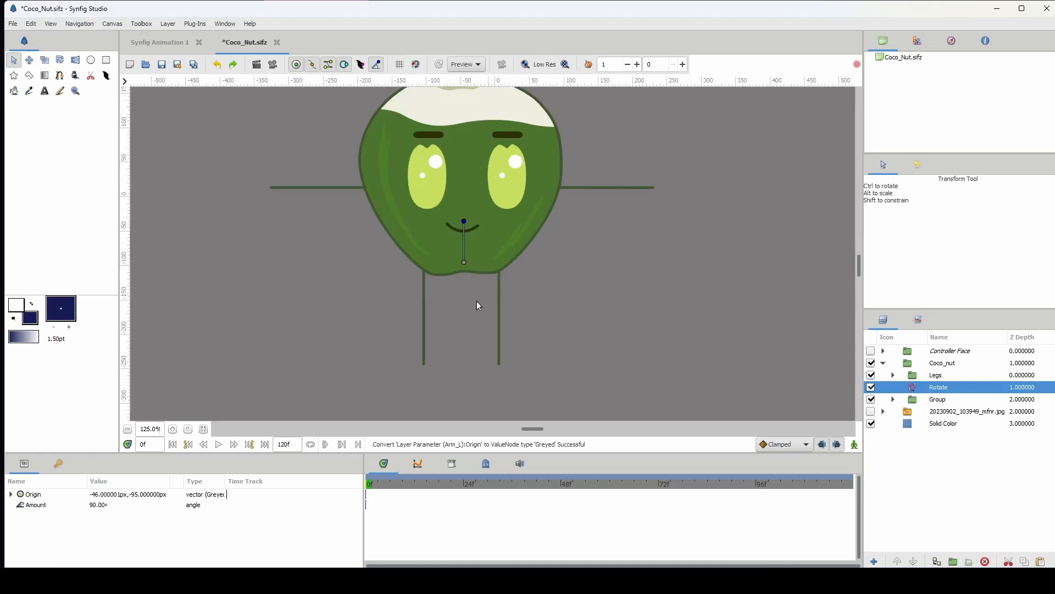
pyautogui.moveTo(462, 321); pyautogui.dragTo(443, 346)
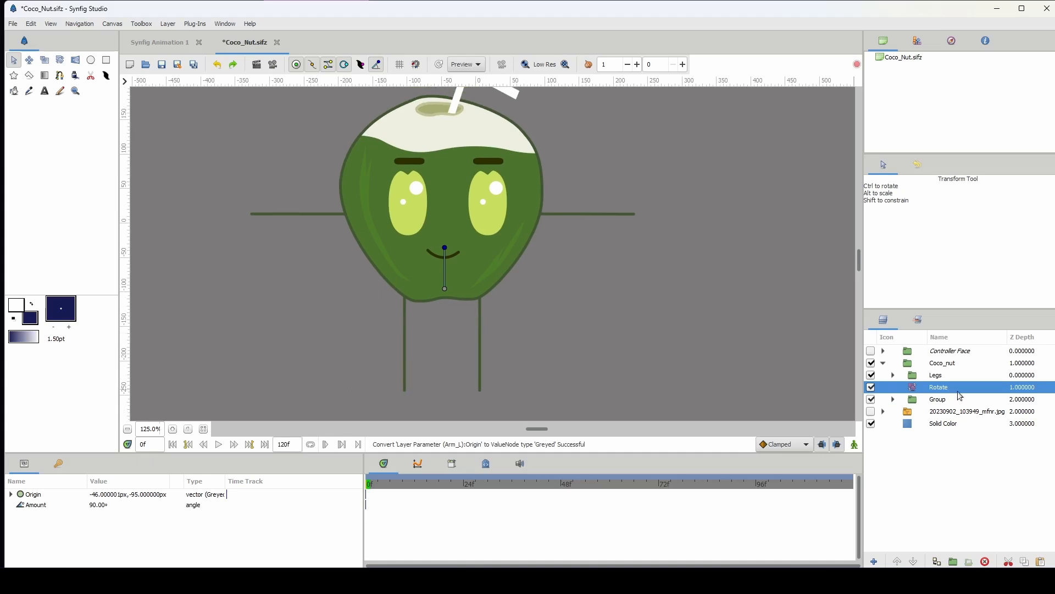
# Rename the Rotate layer above the body-and-arms group as body_rotation
pyautogui.click(923, 401)
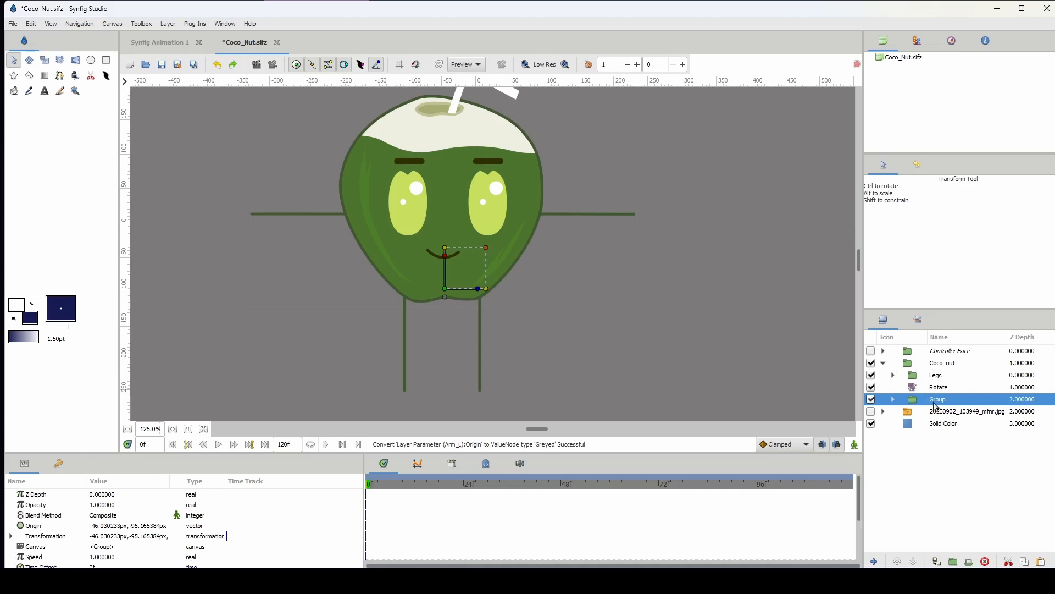
pyautogui.click(939, 388)
pyautogui.click(940, 387)
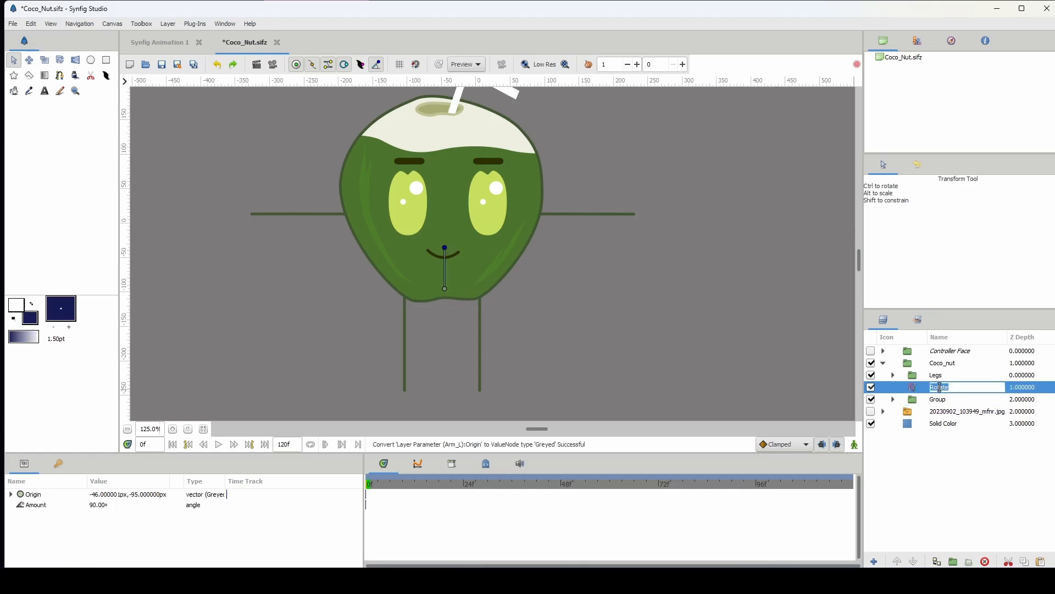
pyautogui.write('body_rotation')
pyautogui.press('Return')
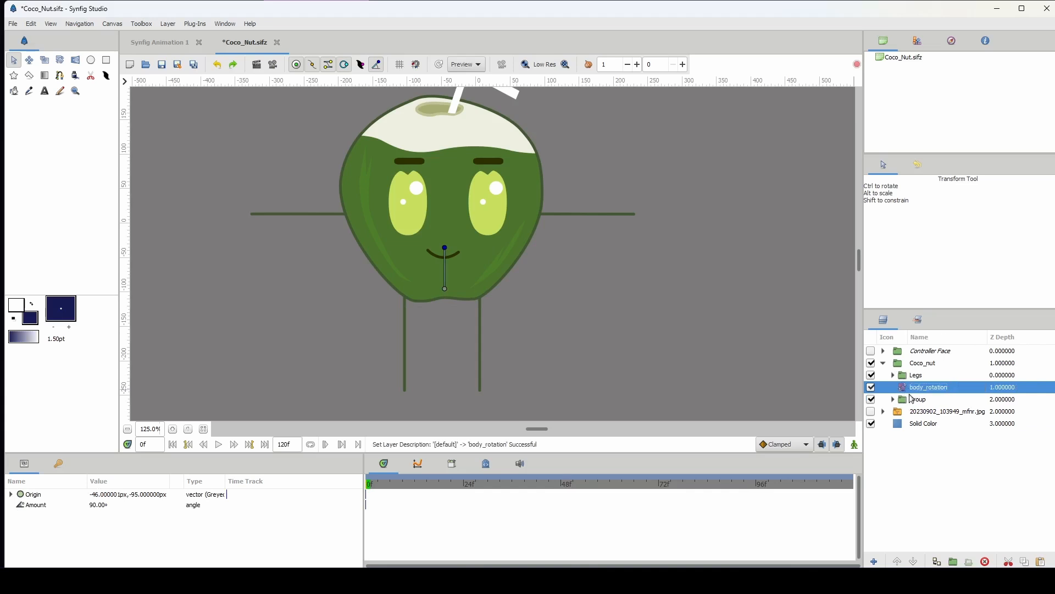
# Add a new Rotate transform layer directly above the body-and-arms group
pyautogui.click(917, 403)
pyautogui.rightClick(916, 403)
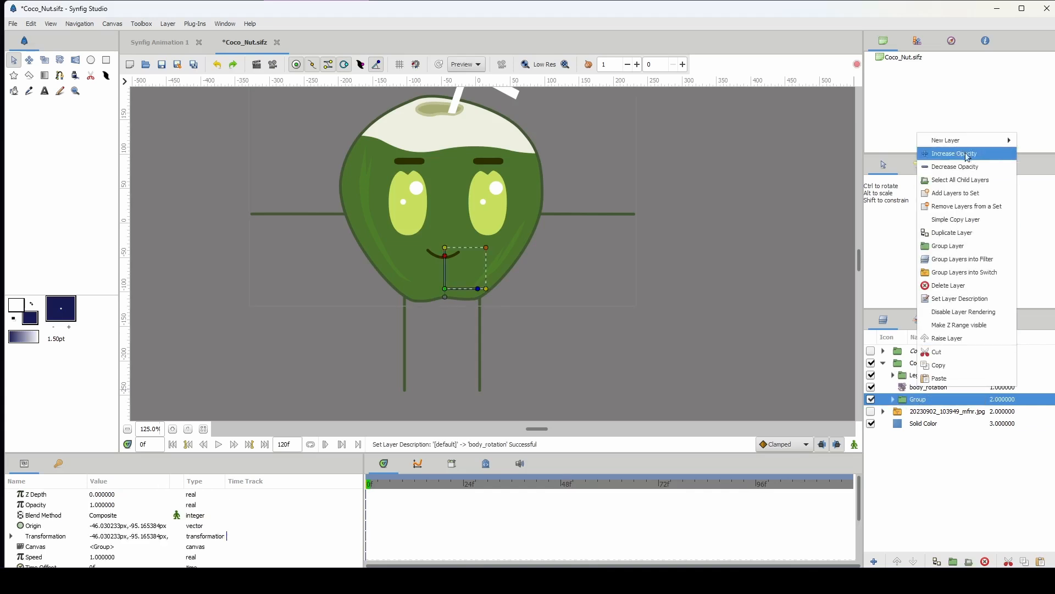
pyautogui.moveTo(967, 150)
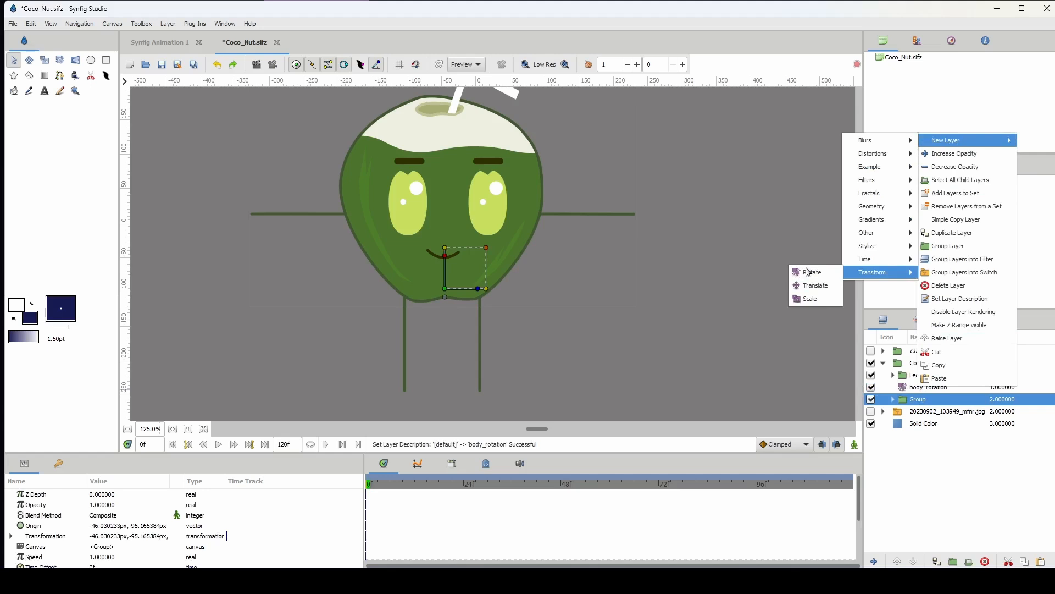
pyautogui.click(807, 271)
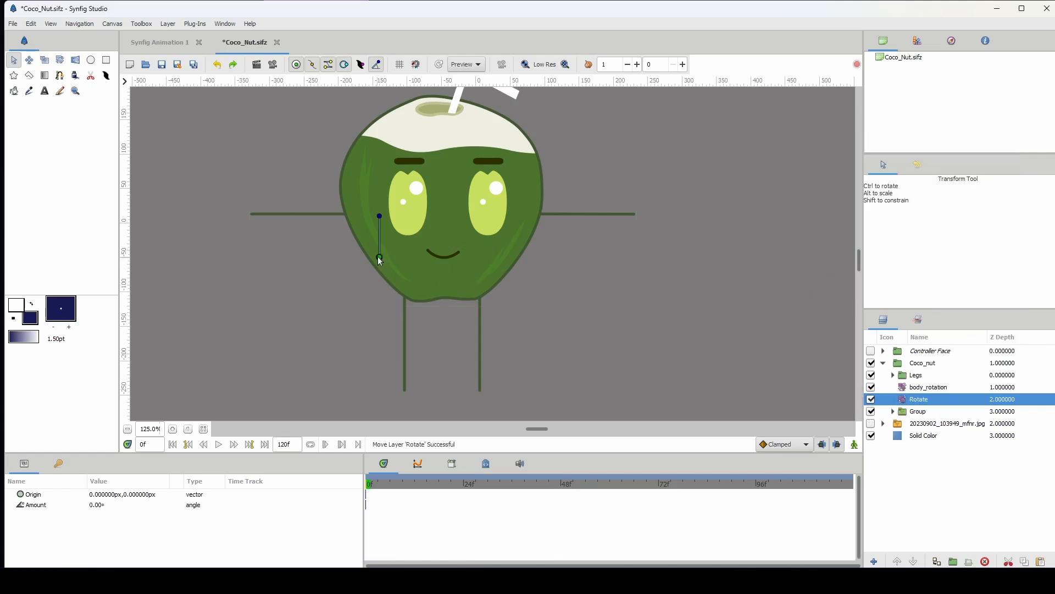
# Move the new Rotate layer's origin midway between the feet, try tilting the body with its handle, and undo the tilt
pyautogui.moveTo(379, 257); pyautogui.dragTo(444, 392)
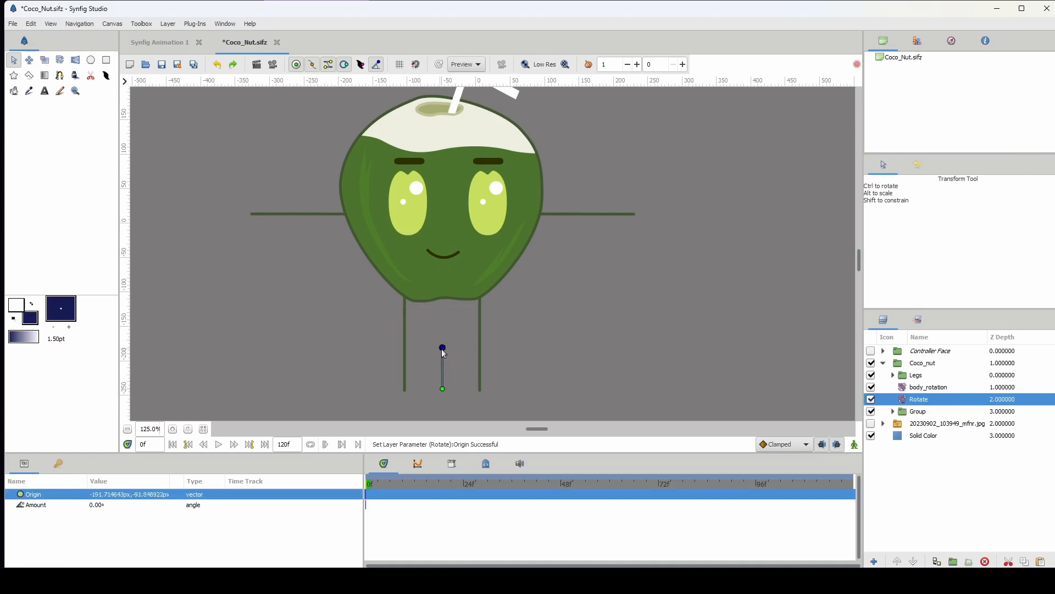
pyautogui.moveTo(444, 352); pyautogui.dragTo(446, 350)
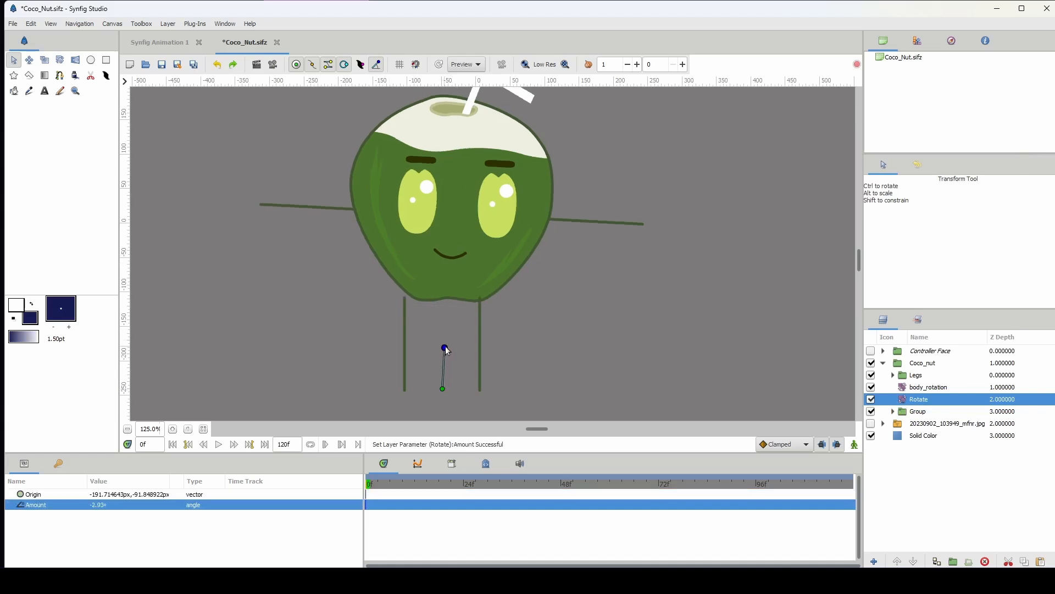
pyautogui.hotkey('ctrl', 'z')
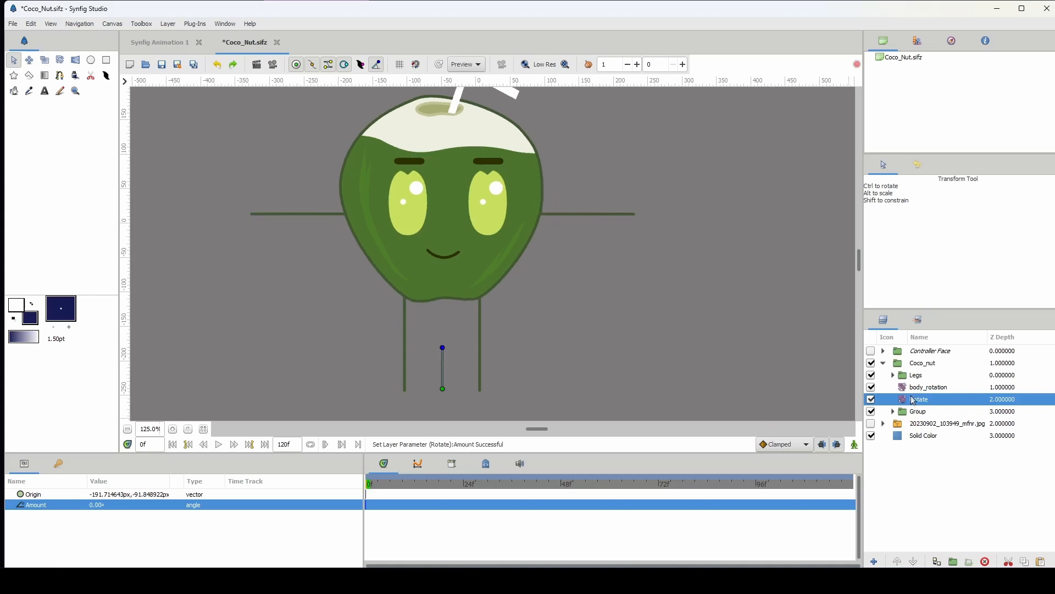
# Raise the new Rotate layer above Legs and move its origin between the feet, at about -50 px, -237.5 px
pyautogui.click(896, 562)
pyautogui.click(896, 561)
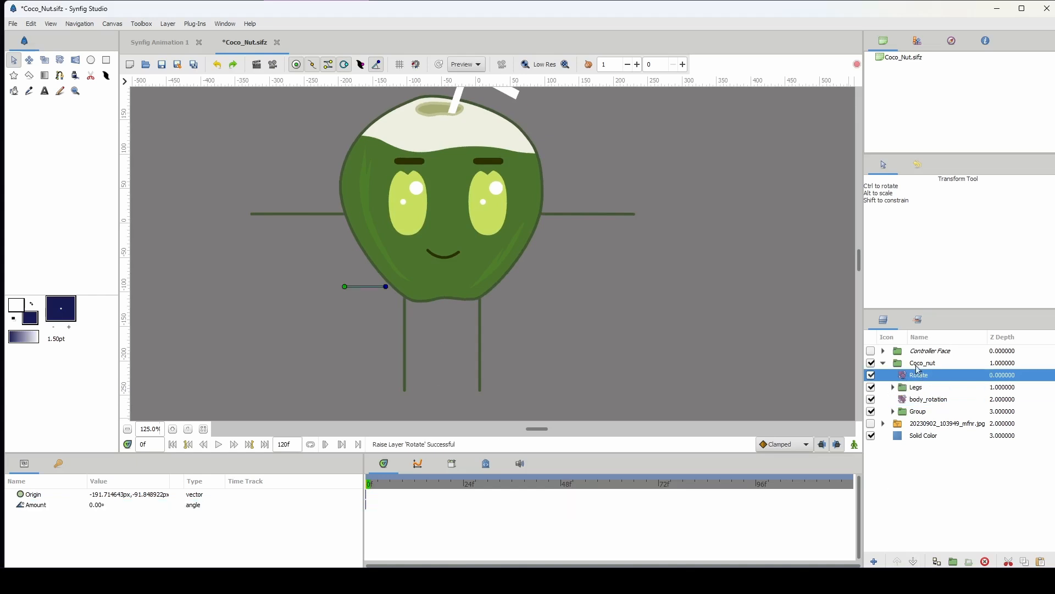
pyautogui.moveTo(344, 287); pyautogui.dragTo(484, 386)
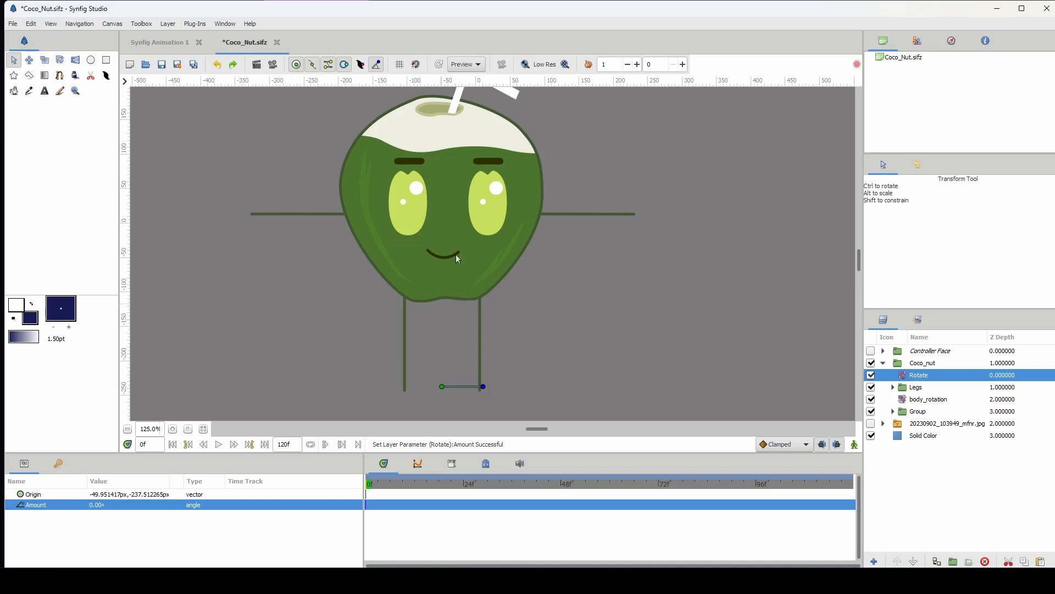
# Compare the rotation handles of body_rotation and the new Rotate layer, and select Arm_R on the canvas
pyautogui.click(907, 401)
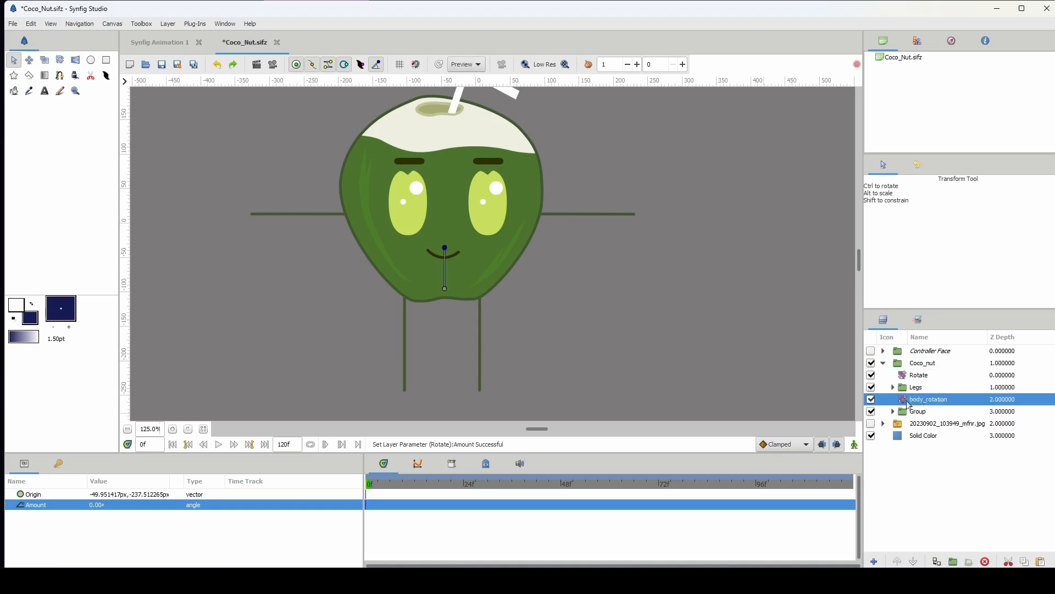
pyautogui.click(481, 332)
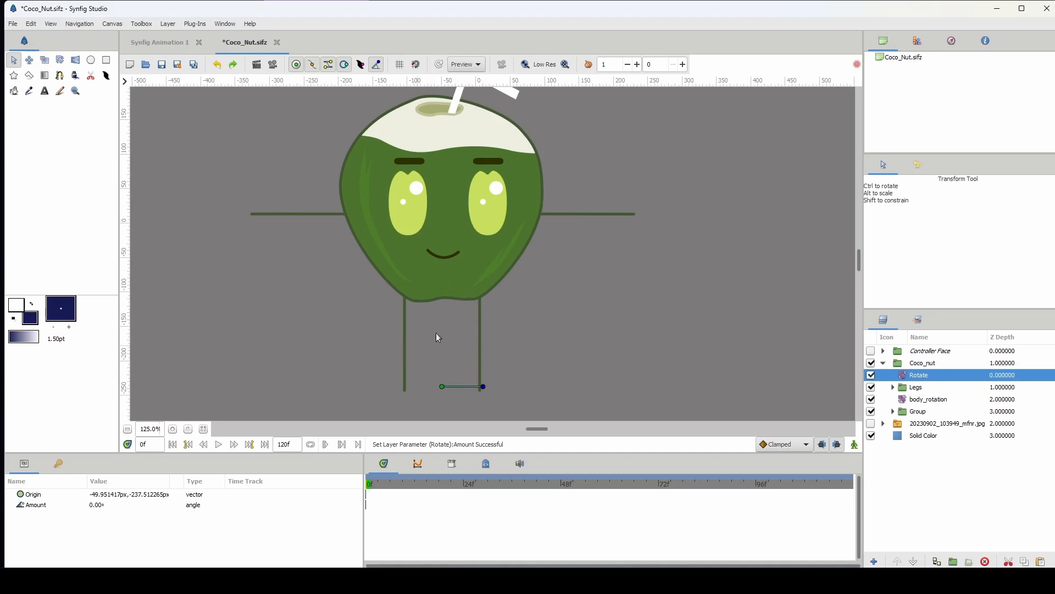
pyautogui.scroll(1, 369, 290)
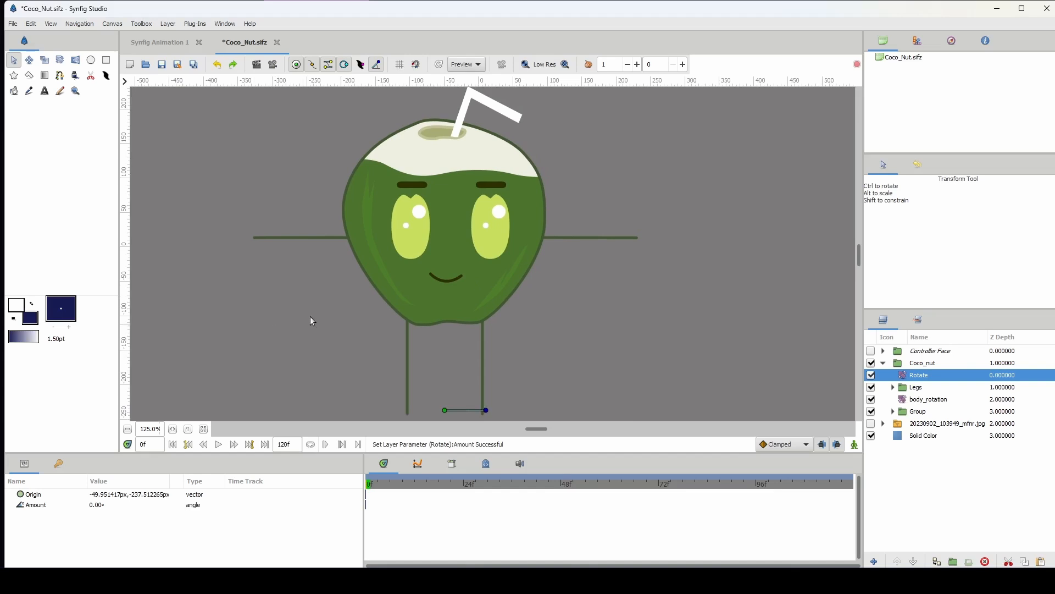
pyautogui.click(316, 236)
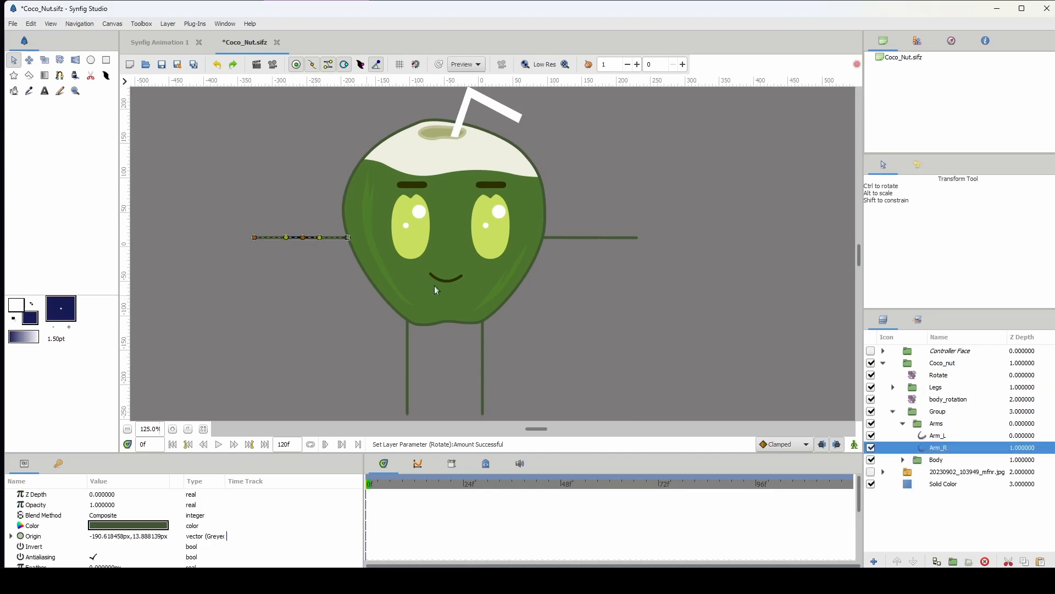